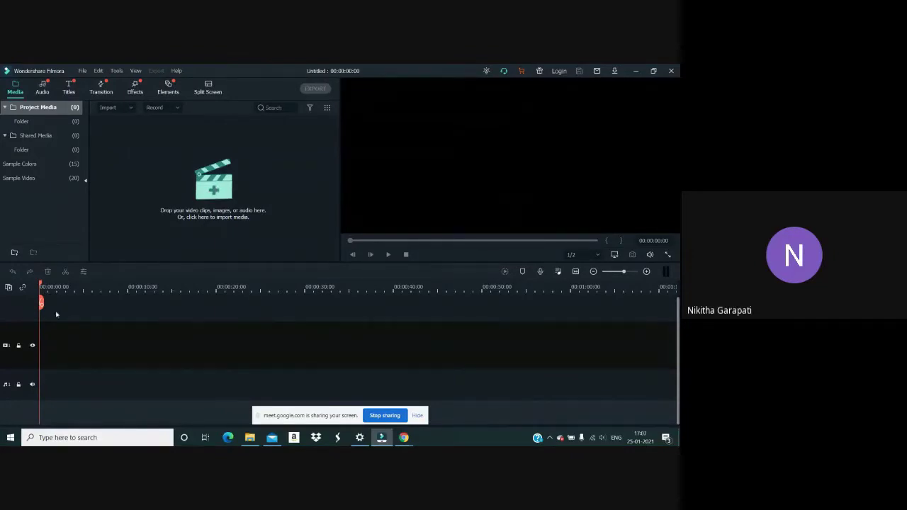
Browse the included audio library through to its sound effects and return to the start of the list
{"action": "left_click", "coordinate": [40, 84]}
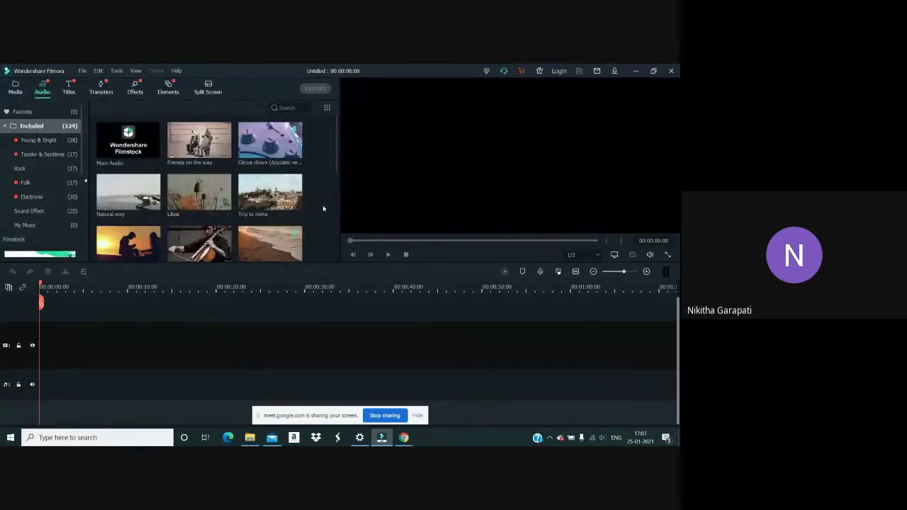
{"action": "scroll", "coordinate": [323, 205], "scroll_direction": "down", "scroll_amount": 10}
{"action": "scroll", "coordinate": [322, 209], "scroll_direction": "down", "scroll_amount": 10}
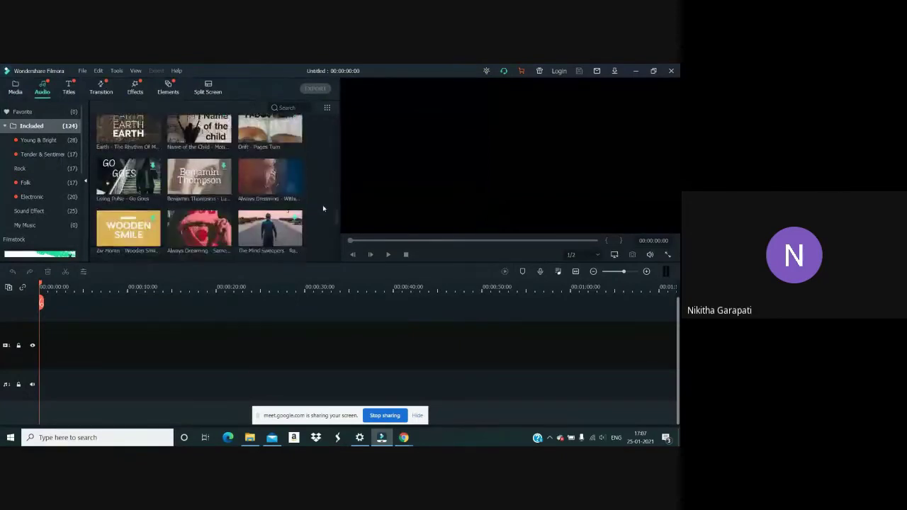
{"action": "scroll", "coordinate": [323, 208], "scroll_direction": "down", "scroll_amount": 3}
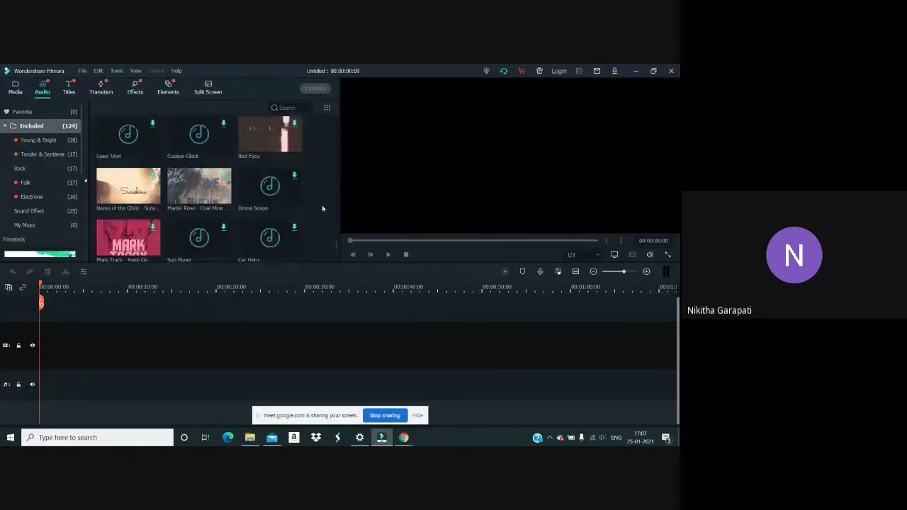
{"action": "scroll", "coordinate": [323, 208], "scroll_direction": "down", "scroll_amount": 3}
{"action": "scroll", "coordinate": [322, 205], "scroll_direction": "down", "scroll_amount": 3}
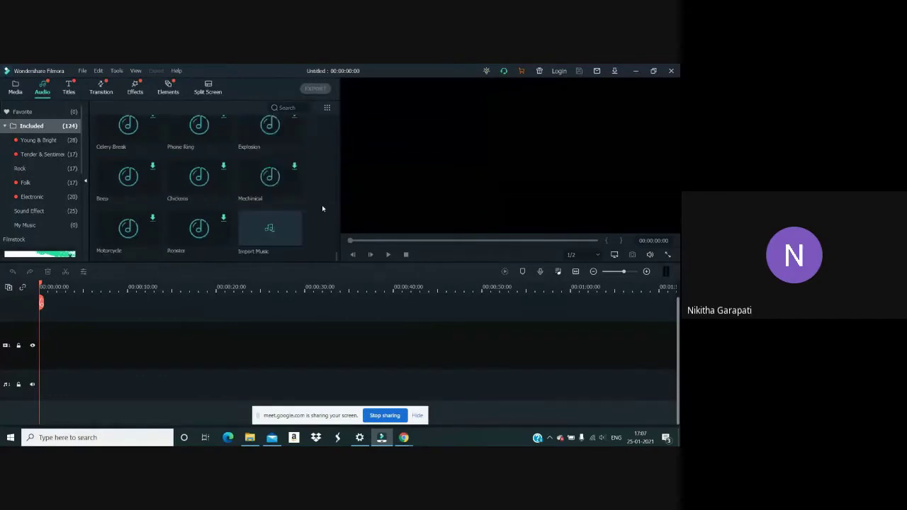
{"action": "scroll", "coordinate": [298, 221], "scroll_direction": "down", "scroll_amount": 3}
{"action": "scroll", "coordinate": [298, 221], "scroll_direction": "up", "scroll_amount": 10}
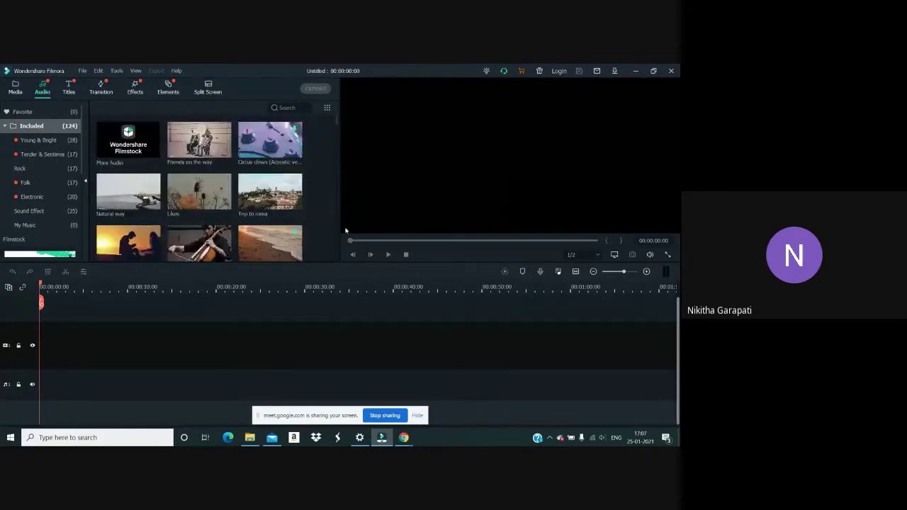
Browse the included title templates, from callouts to openers and lower thirds
{"action": "left_click", "coordinate": [72, 93]}
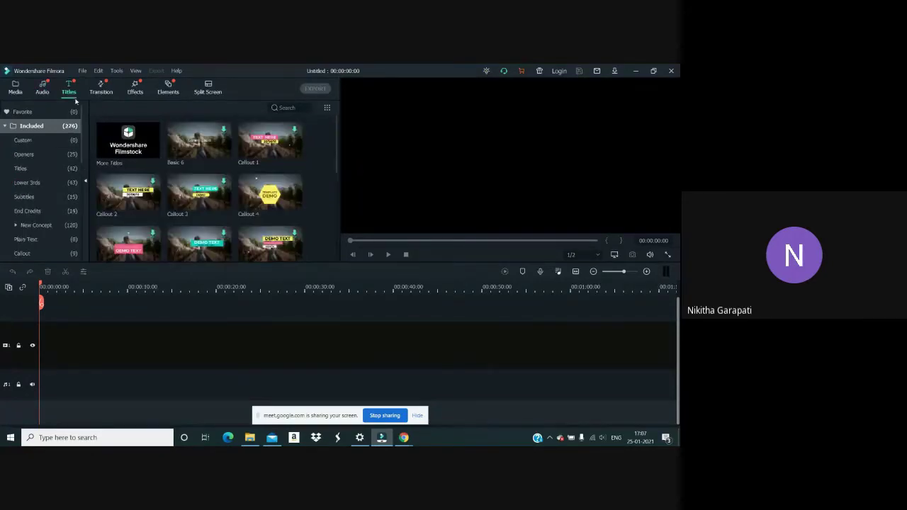
{"action": "scroll", "coordinate": [156, 151], "scroll_direction": "down", "scroll_amount": 2}
{"action": "scroll", "coordinate": [156, 151], "scroll_direction": "down", "scroll_amount": 6}
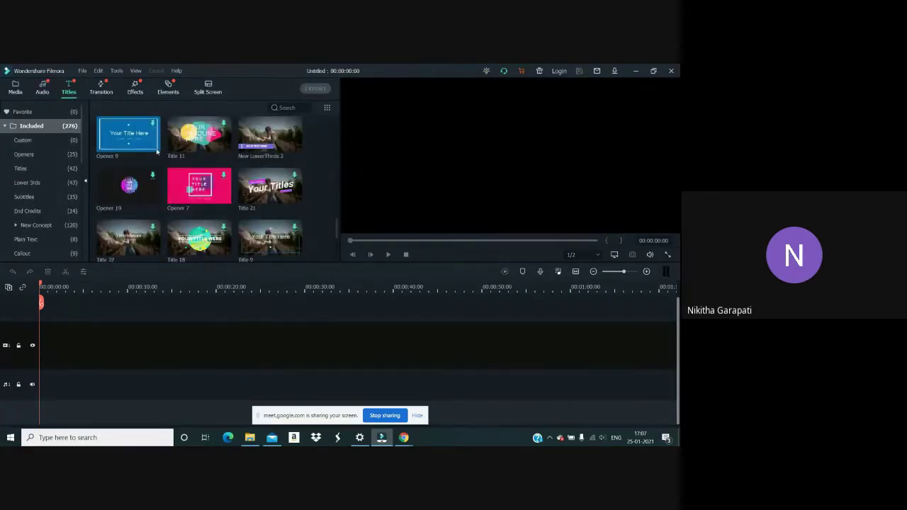
{"action": "scroll", "coordinate": [156, 150], "scroll_direction": "down", "scroll_amount": 8}
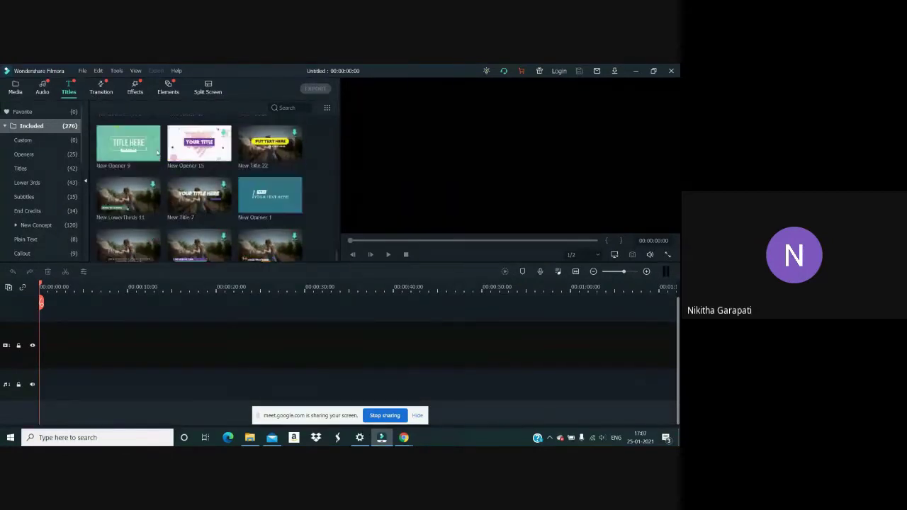
{"action": "scroll", "coordinate": [156, 152], "scroll_direction": "down", "scroll_amount": 6}
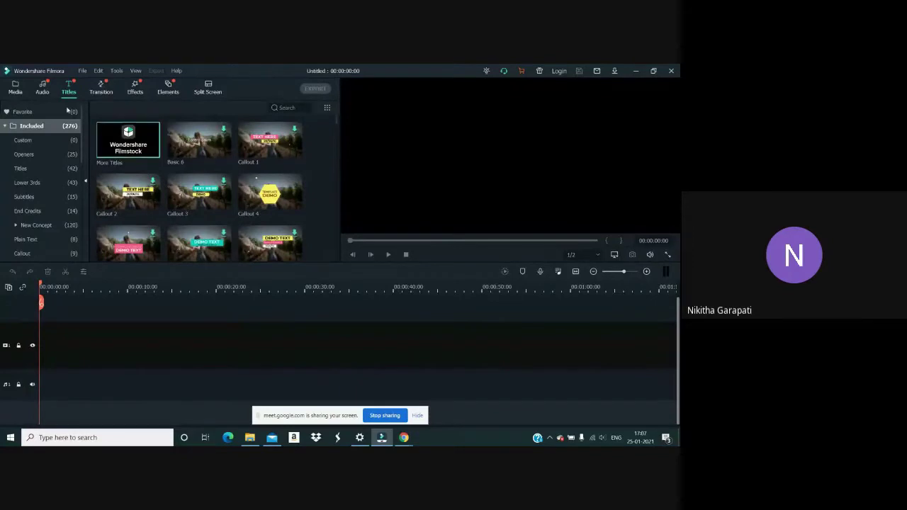
Look through the transition, effect and element libraries and examine the available split screen layouts
{"action": "left_click", "coordinate": [92, 94]}
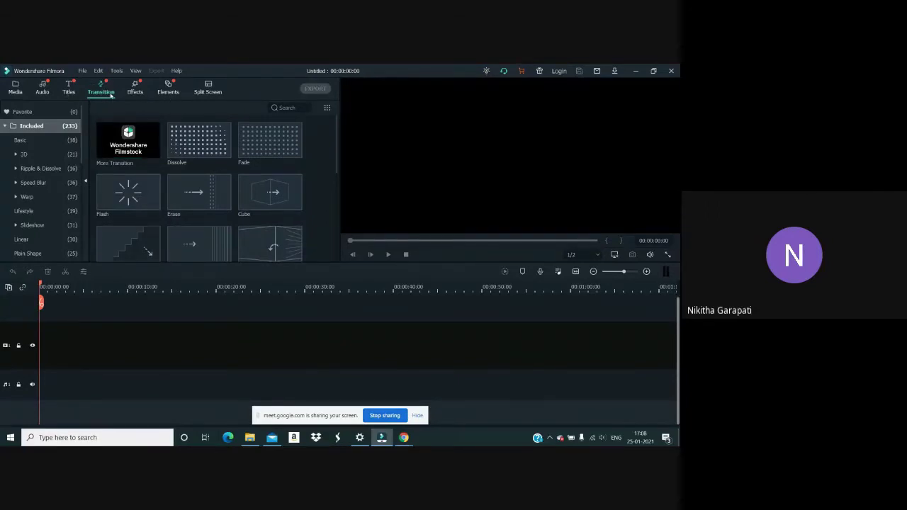
{"action": "left_click", "coordinate": [139, 95]}
{"action": "left_click", "coordinate": [168, 93]}
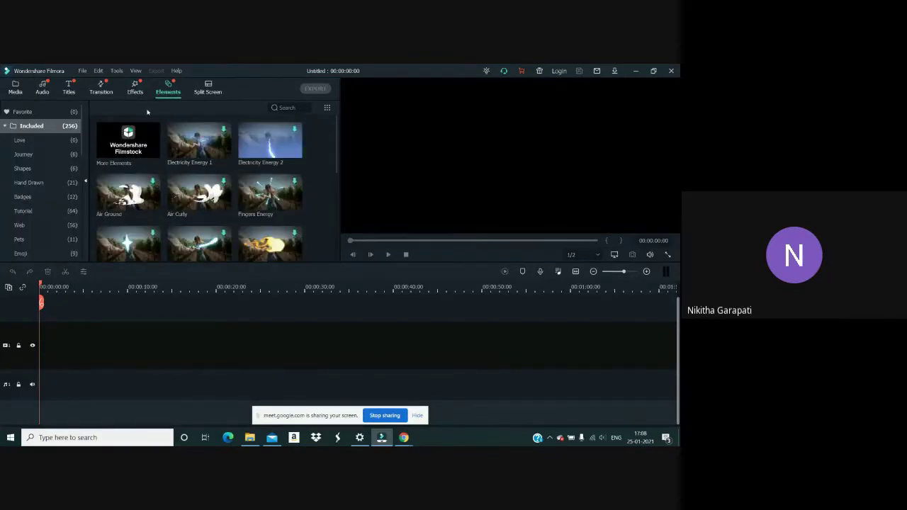
{"action": "left_click", "coordinate": [208, 89]}
{"action": "scroll", "coordinate": [174, 185], "scroll_direction": "down", "scroll_amount": 6}
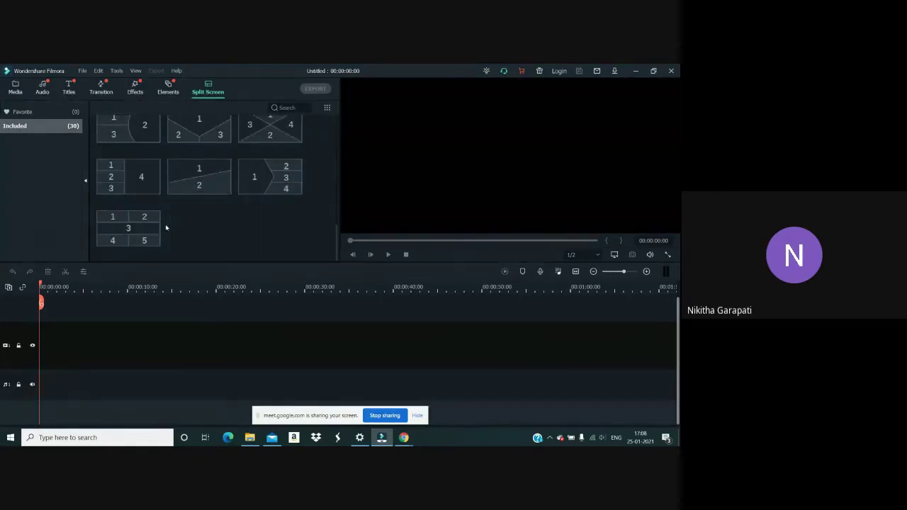
{"action": "scroll", "coordinate": [165, 224], "scroll_direction": "up", "scroll_amount": 6}
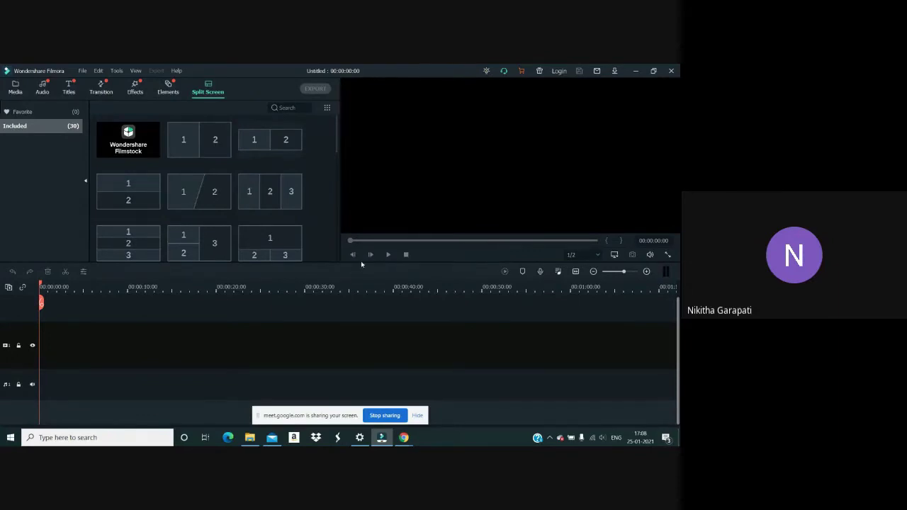
Set the preview playback quality to 1/2
{"action": "left_click", "coordinate": [597, 255]}
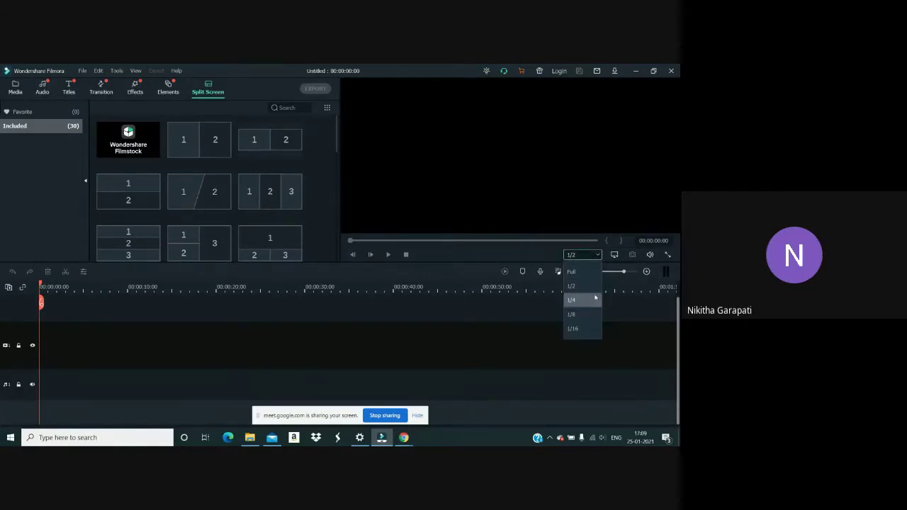
{"action": "left_click", "coordinate": [598, 285]}
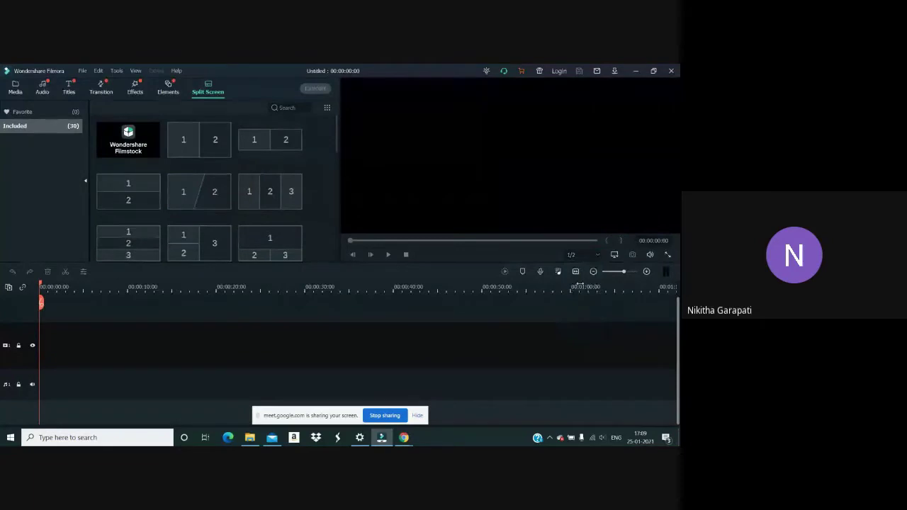
Configure the project with a 16:9 (Widescreen) aspect ratio, 1920 x 1080 (Full HD) resolution and a 25 fps frame rate
{"action": "left_click", "coordinate": [614, 256]}
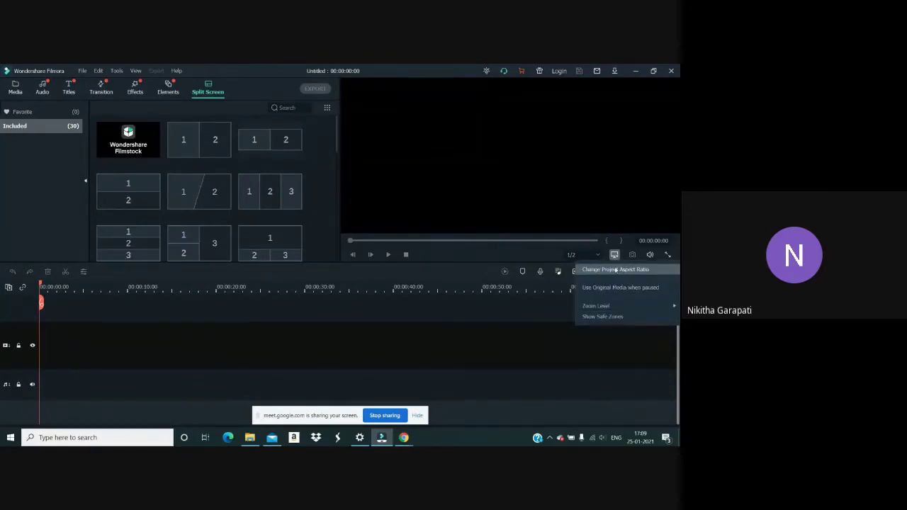
{"action": "left_click", "coordinate": [609, 271]}
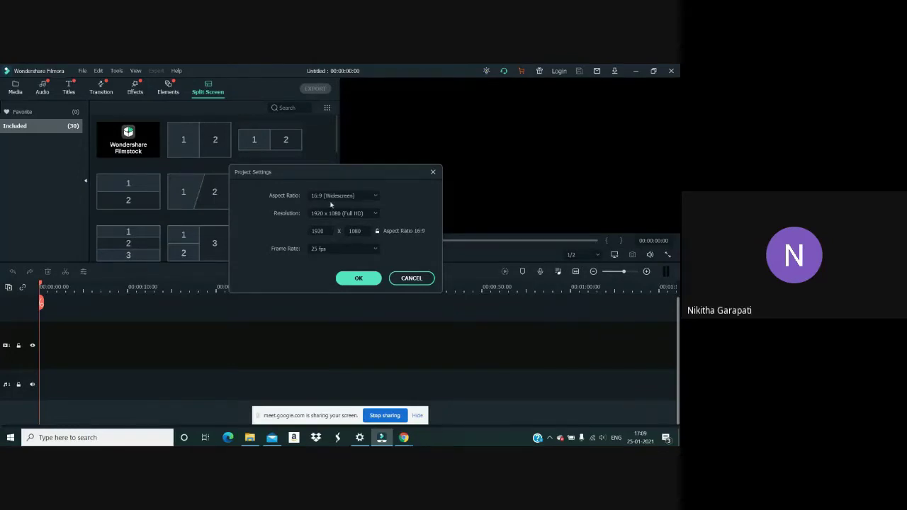
{"action": "left_click", "coordinate": [375, 200]}
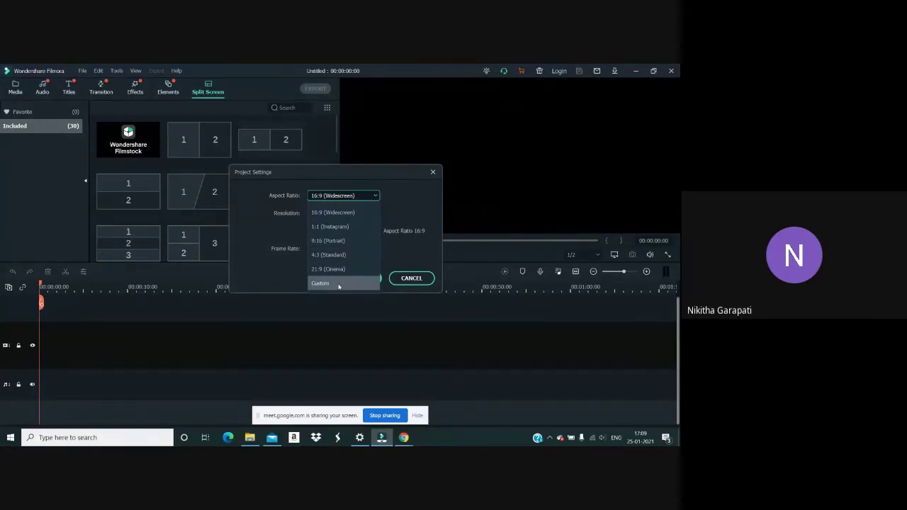
{"action": "left_click", "coordinate": [339, 212]}
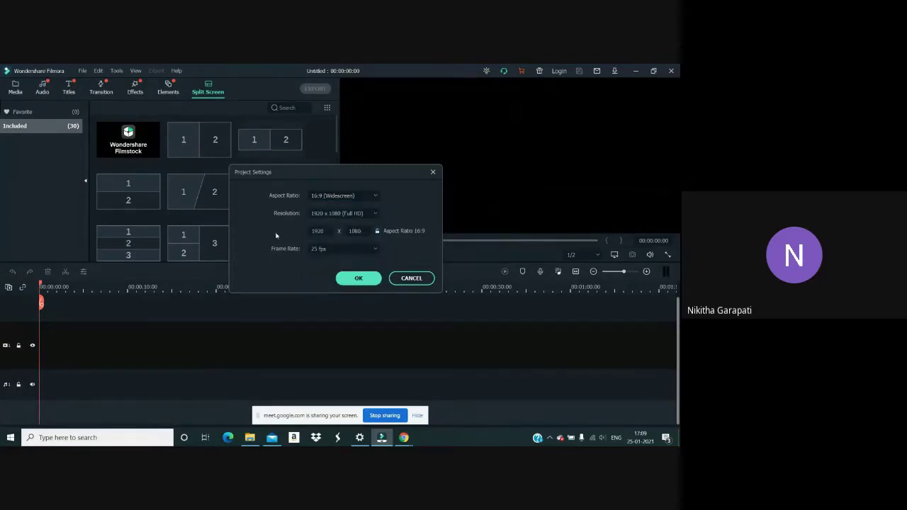
{"action": "left_click", "coordinate": [327, 213]}
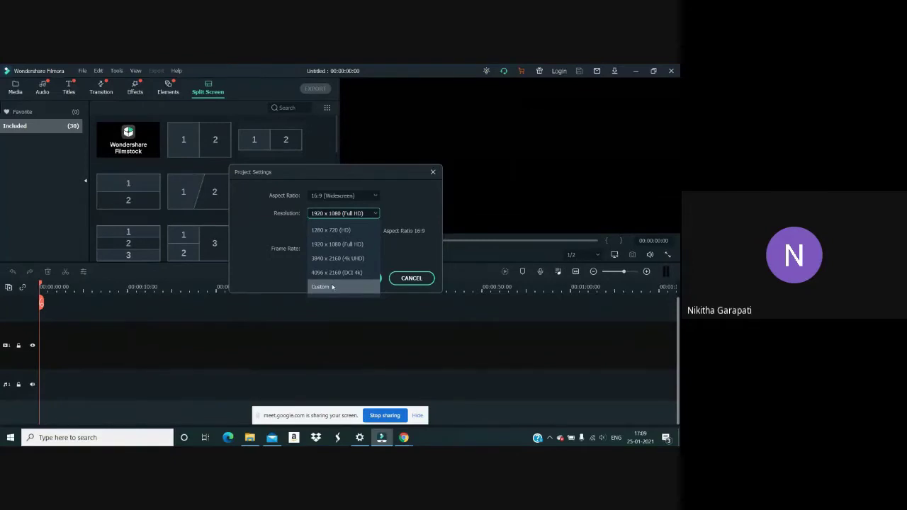
{"action": "left_click", "coordinate": [358, 243]}
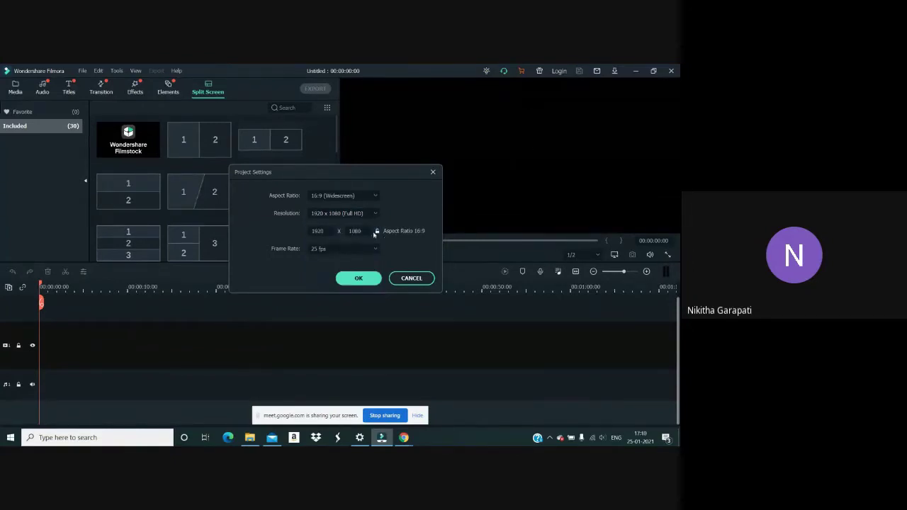
{"action": "left_click", "coordinate": [373, 251]}
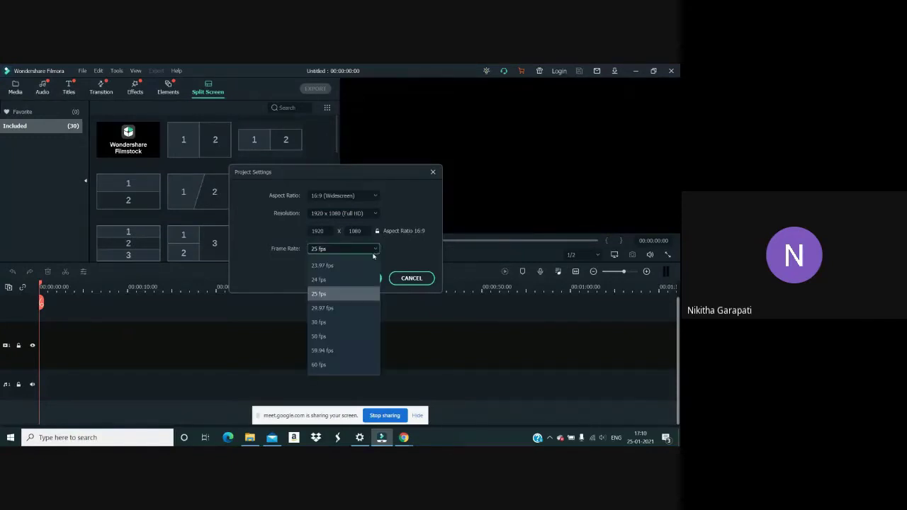
{"action": "left_click", "coordinate": [344, 293]}
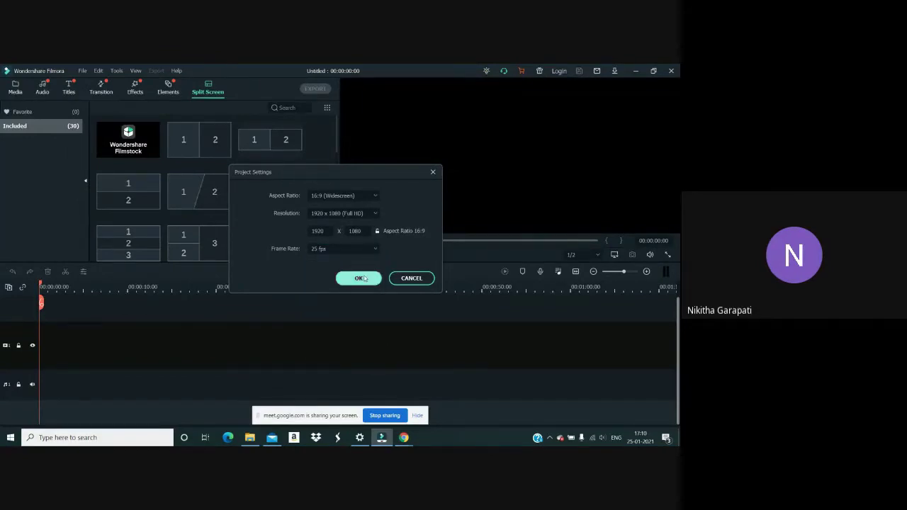
{"action": "left_click", "coordinate": [368, 276]}
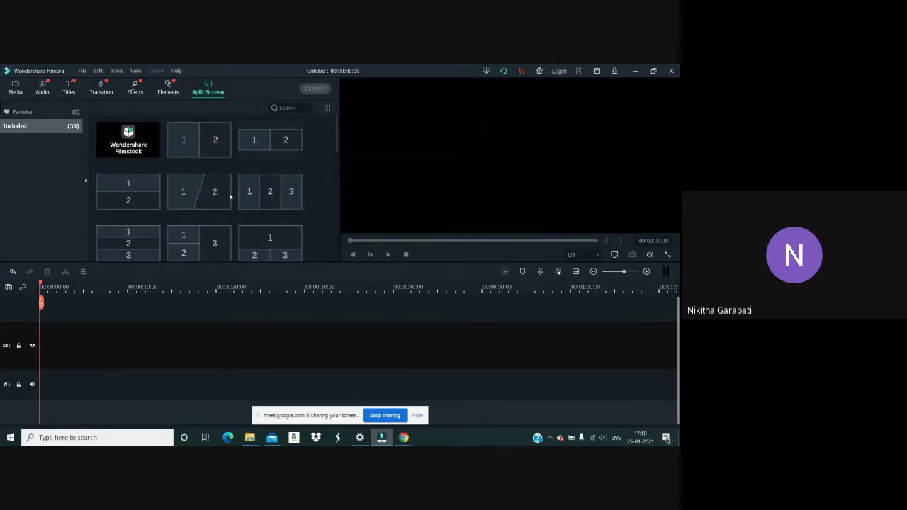
Show the audio level meter beside the timeline and zoom the timeline out to one-minute intervals
{"action": "left_click", "coordinate": [650, 255]}
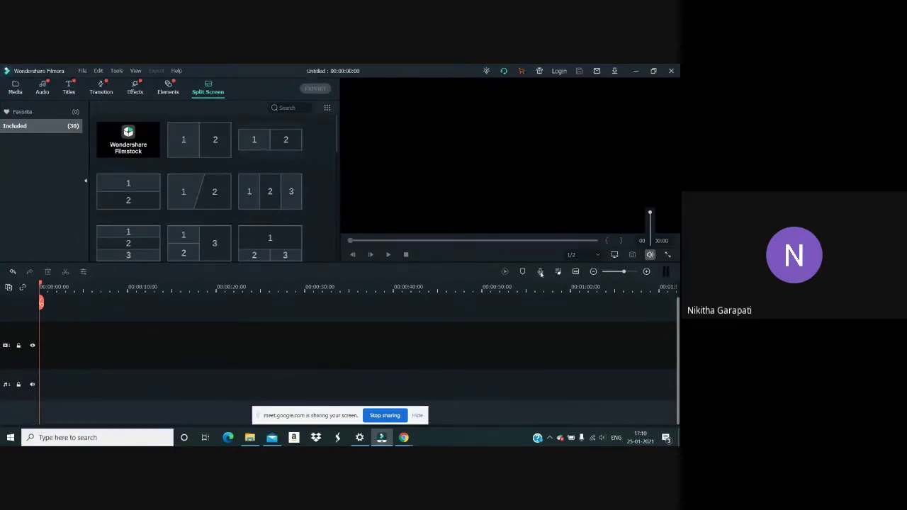
{"action": "left_click", "coordinate": [667, 272]}
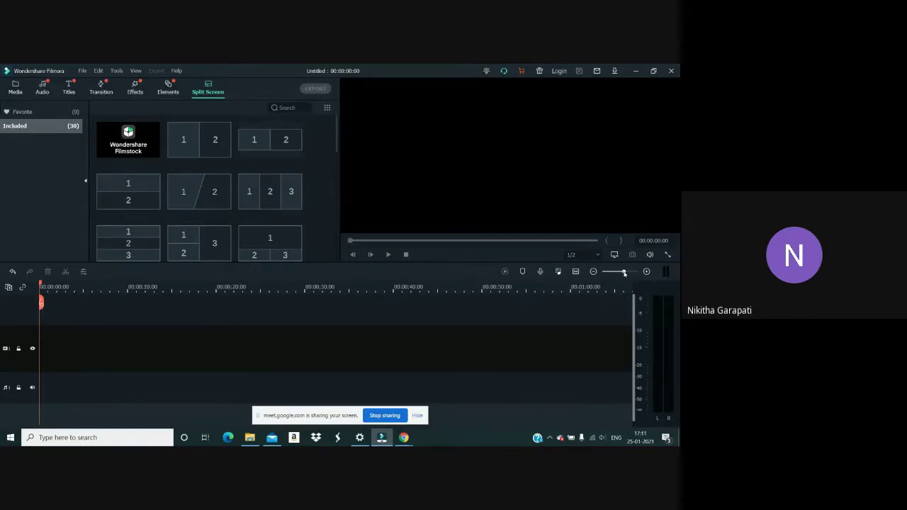
{"action": "left_click_drag", "start_coordinate": [625, 272], "coordinate": [620, 281]}
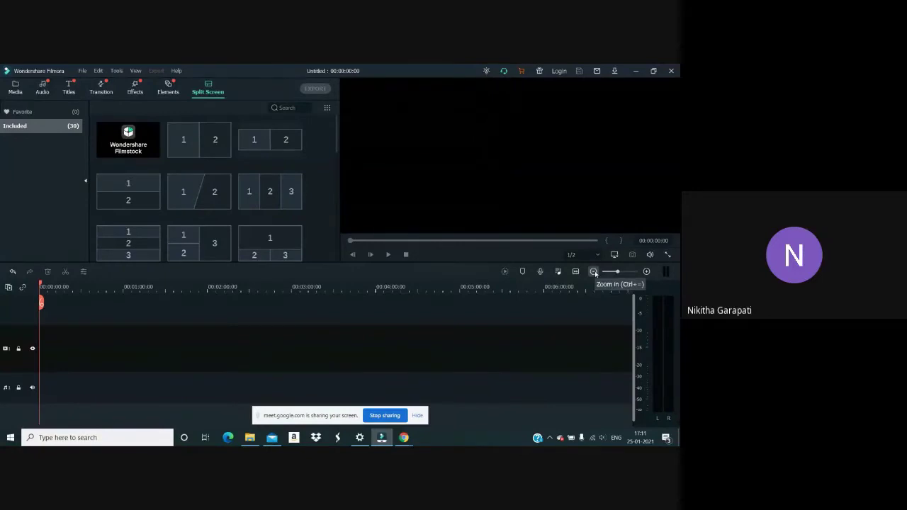
View the track and master controls in the Audio Mixer, and check the voiceover recording tool
{"action": "left_click", "coordinate": [558, 271]}
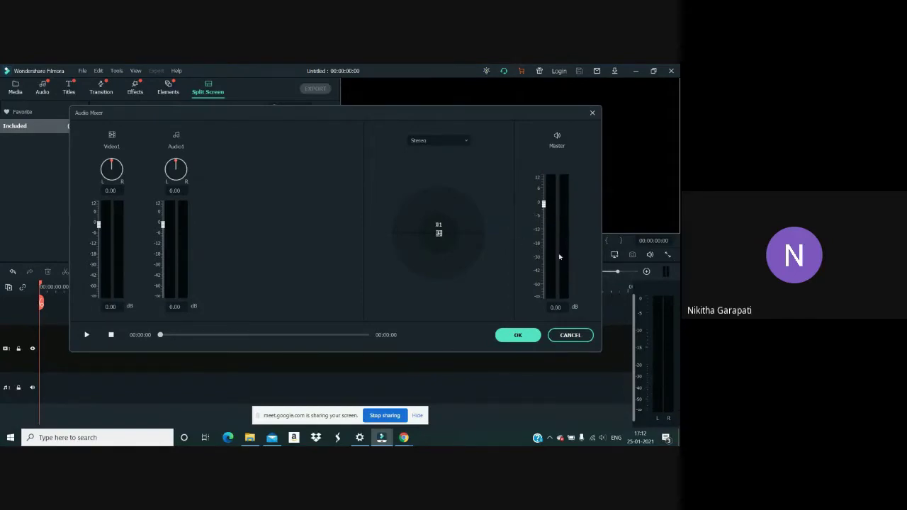
{"action": "left_click", "coordinate": [518, 337]}
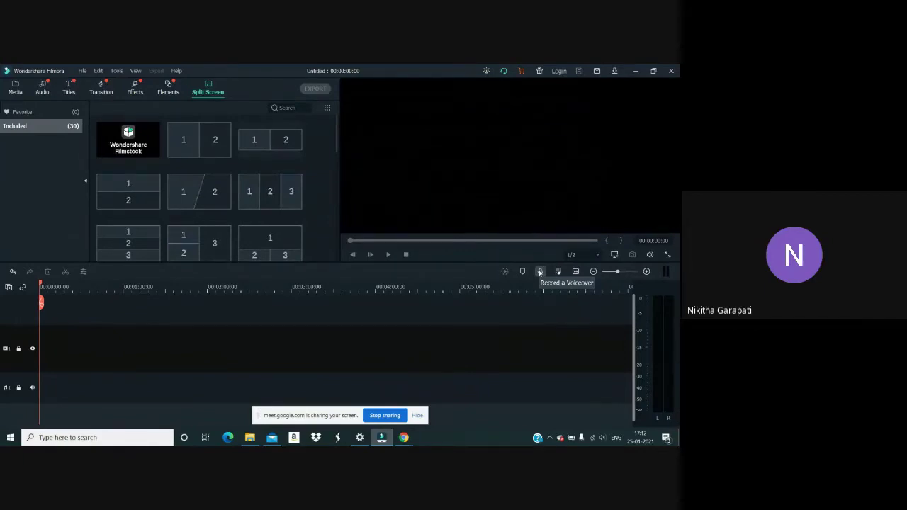
{"action": "left_click", "coordinate": [540, 272]}
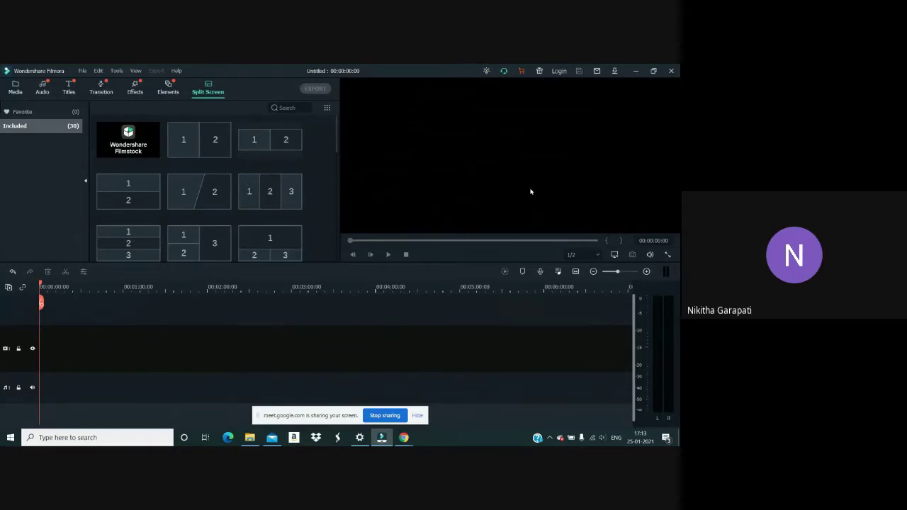
Import the IET, IET-removebg-preview (1) and inkheat recomendation files from the Desktop into the project media
{"action": "mouse_move", "coordinate": [174, 136]}
{"action": "left_click", "coordinate": [15, 89]}
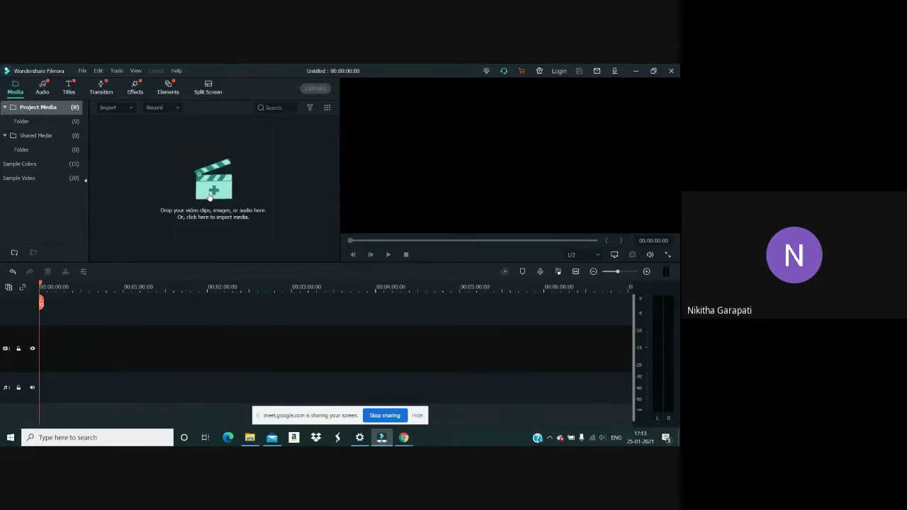
{"action": "left_click", "coordinate": [84, 70]}
{"action": "mouse_move", "coordinate": [104, 76]}
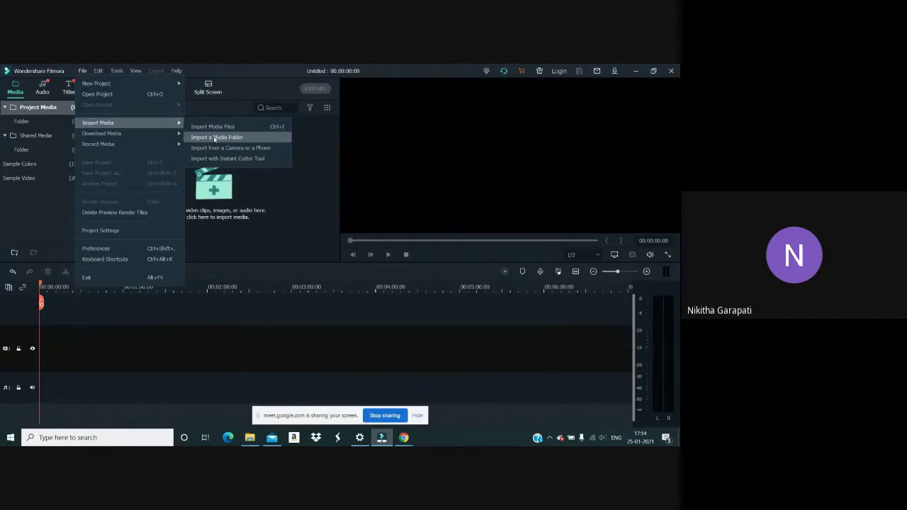
{"action": "left_click", "coordinate": [277, 189]}
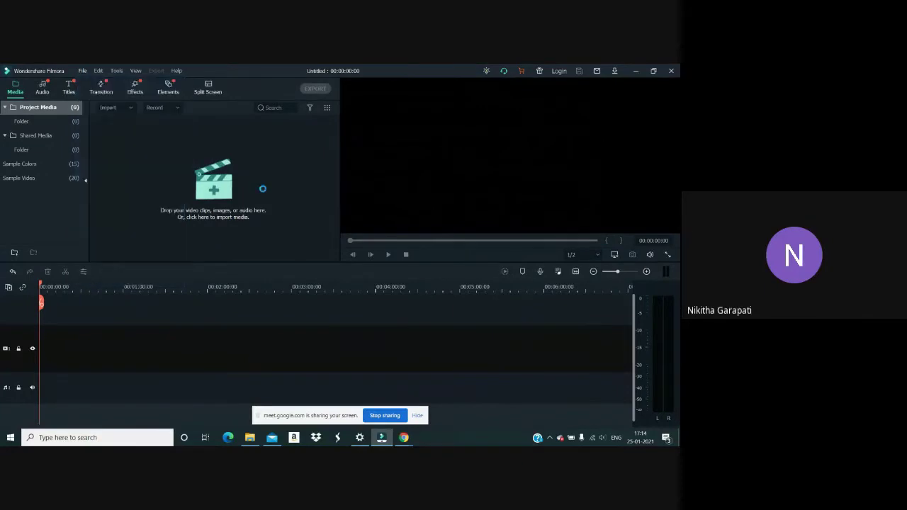
{"action": "left_click", "coordinate": [261, 188]}
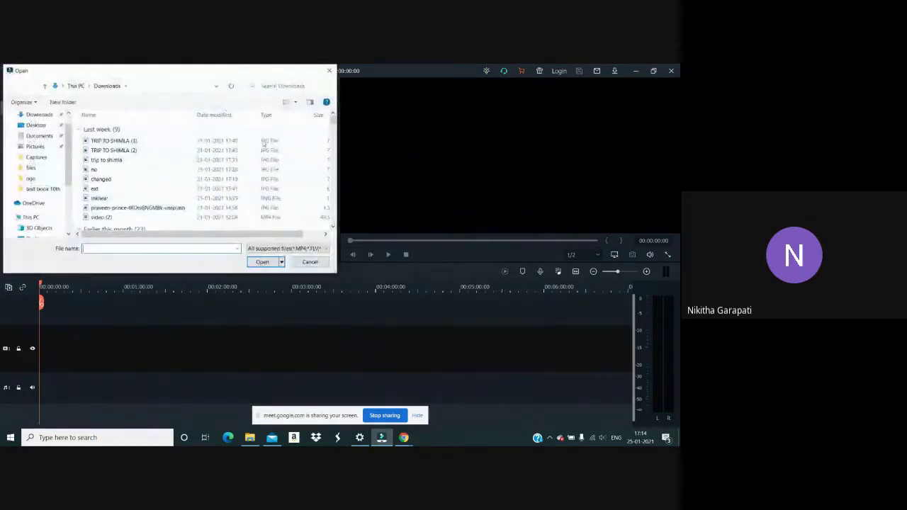
{"action": "left_click", "coordinate": [37, 125]}
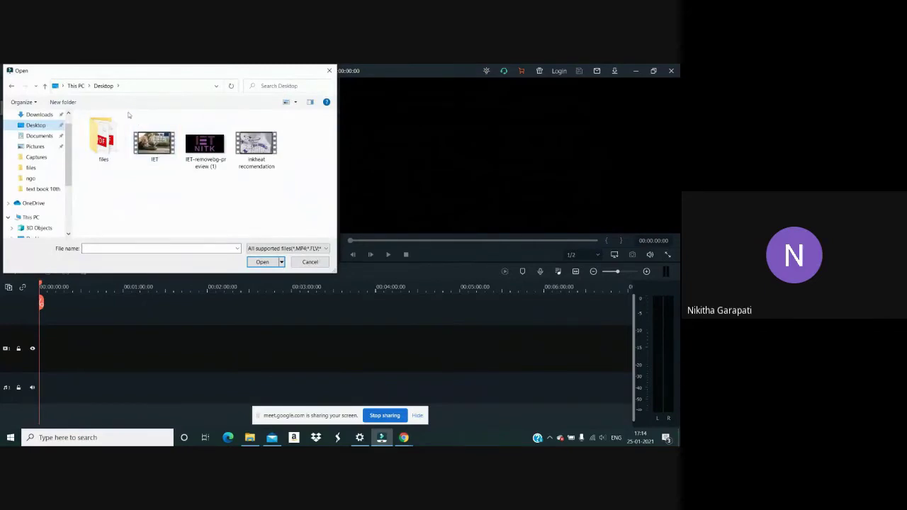
{"action": "left_click_drag", "start_coordinate": [129, 115], "coordinate": [291, 162]}
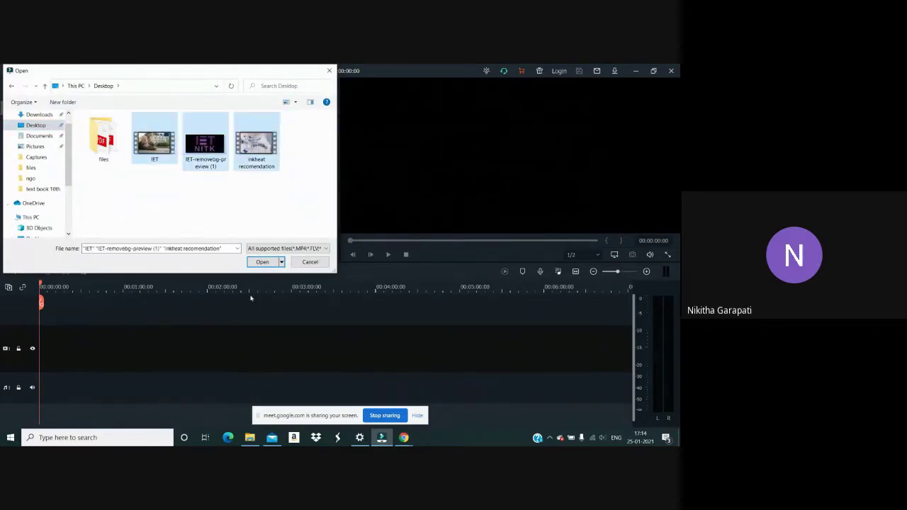
{"action": "left_click", "coordinate": [263, 263]}
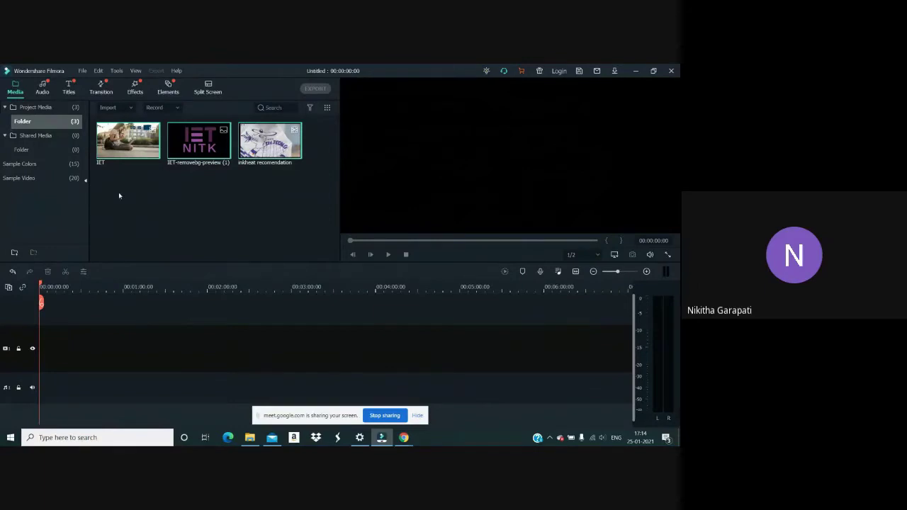
Place all three imported files at the start of the video track and match the project to the media's 1912 x 1080 30fps
{"action": "left_click_drag", "start_coordinate": [133, 148], "coordinate": [47, 355]}
{"action": "left_click", "coordinate": [295, 244]}
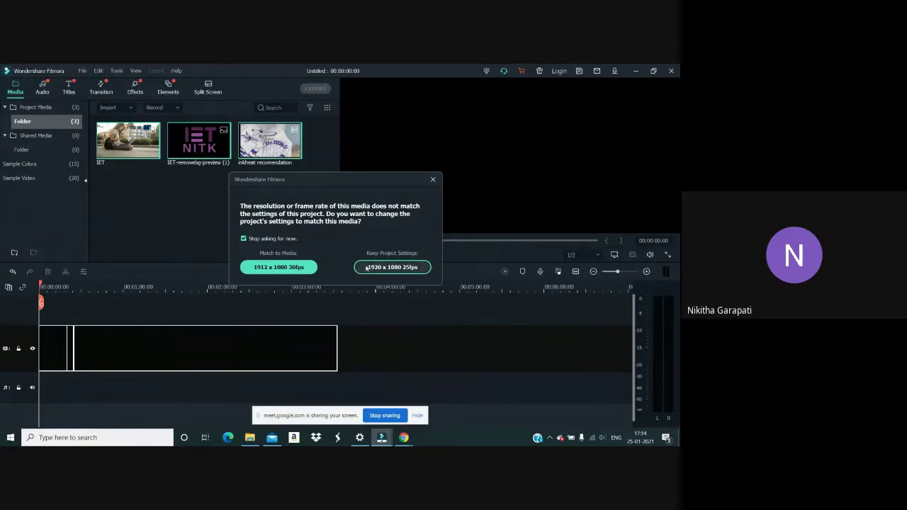
{"action": "left_click", "coordinate": [290, 269]}
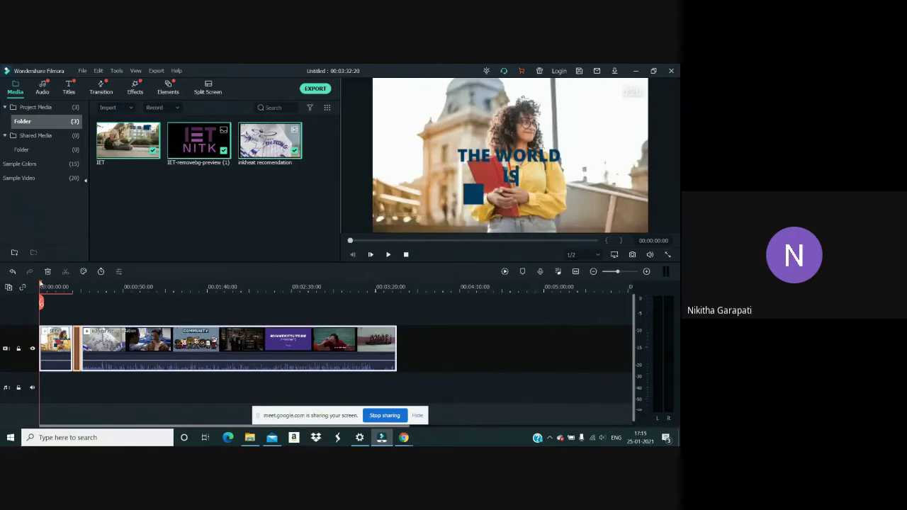
Try to split the IET clip on the timeline at 00:00:03:20
{"action": "mouse_move", "coordinate": [41, 284]}
{"action": "left_mouse_down"}
{"action": "mouse_move", "coordinate": [59, 285]}
{"action": "mouse_move", "coordinate": [45, 284]}
{"action": "left_mouse_up"}
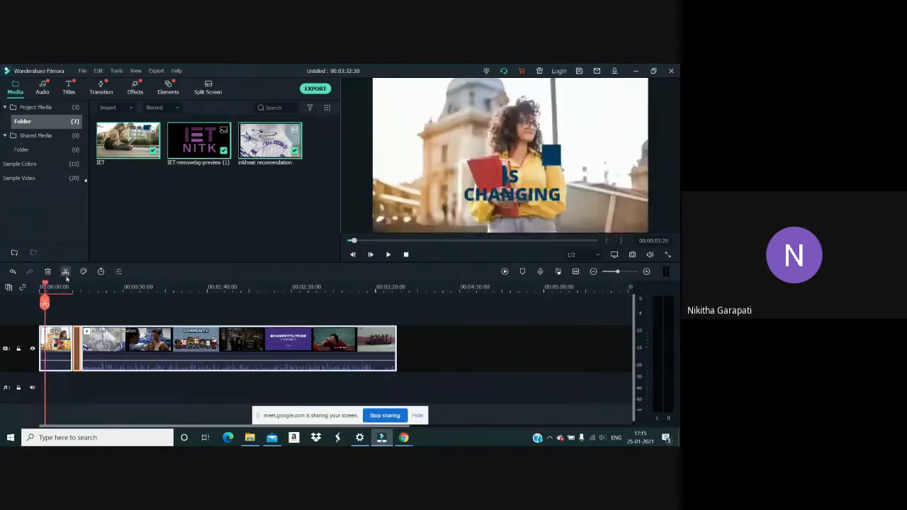
{"action": "left_click", "coordinate": [68, 274]}
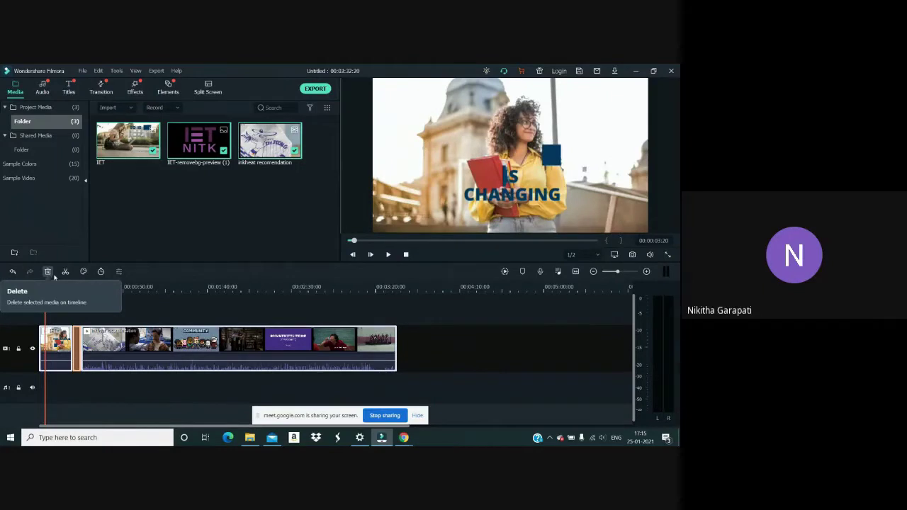
{"action": "mouse_move", "coordinate": [44, 302]}
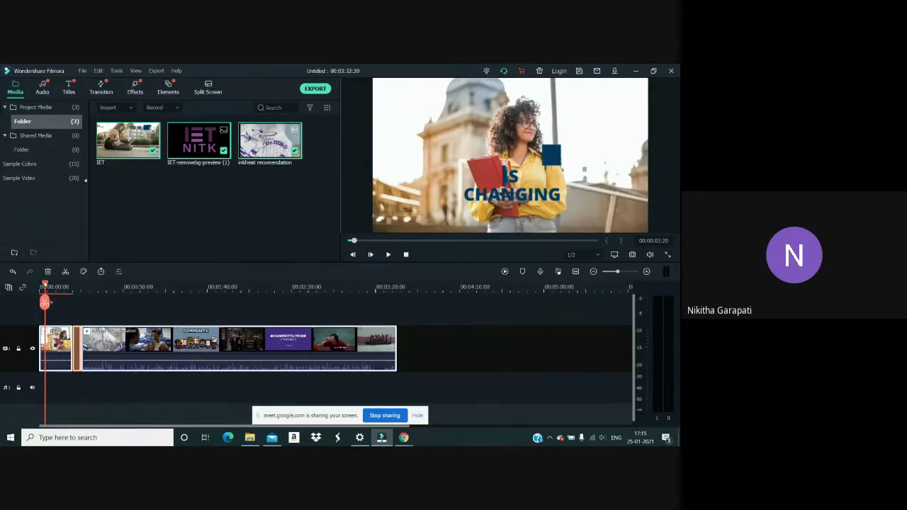
Split the inkheat recomendation clip at 00:00:53:12
{"action": "left_click_drag", "start_coordinate": [45, 284], "coordinate": [112, 302]}
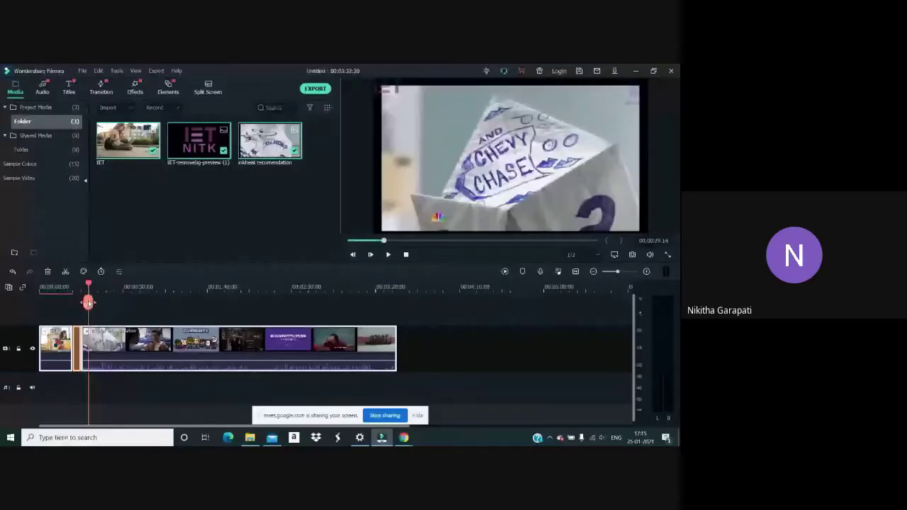
{"action": "left_click", "coordinate": [130, 287]}
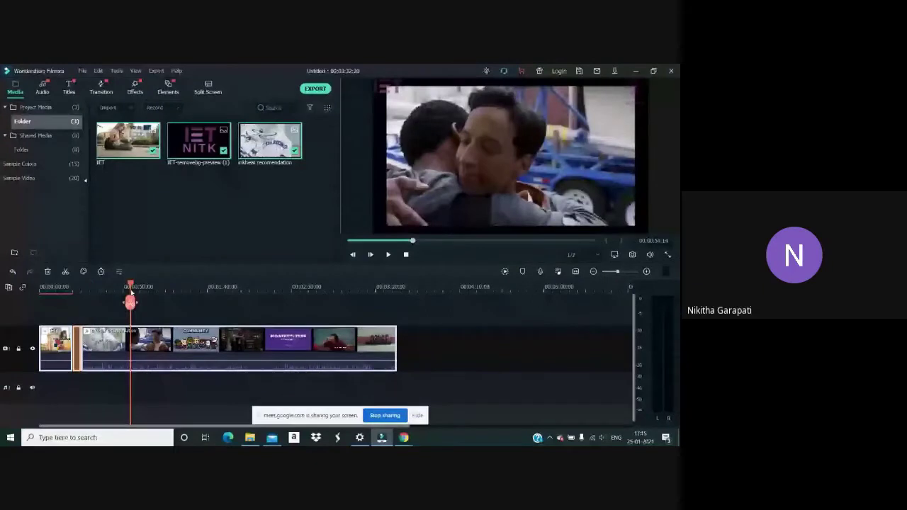
{"action": "left_click_drag", "start_coordinate": [131, 291], "coordinate": [129, 292]}
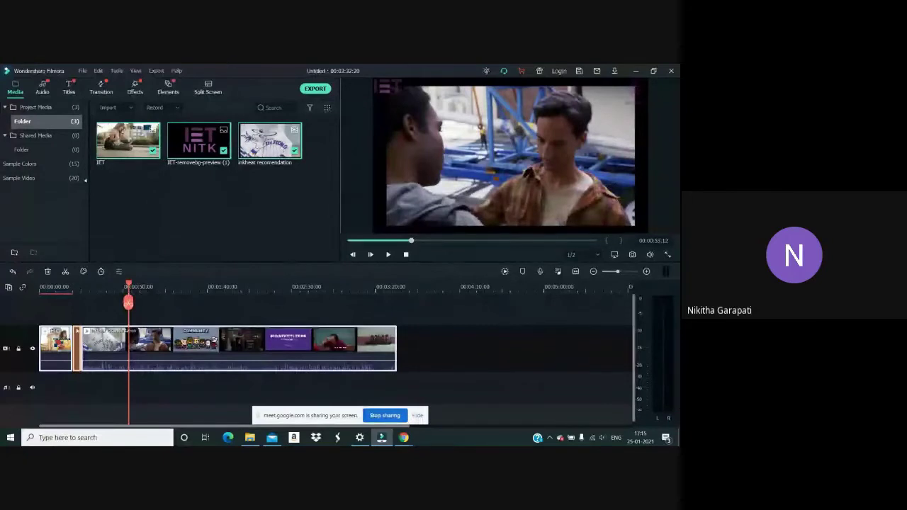
{"action": "left_click", "coordinate": [66, 271]}
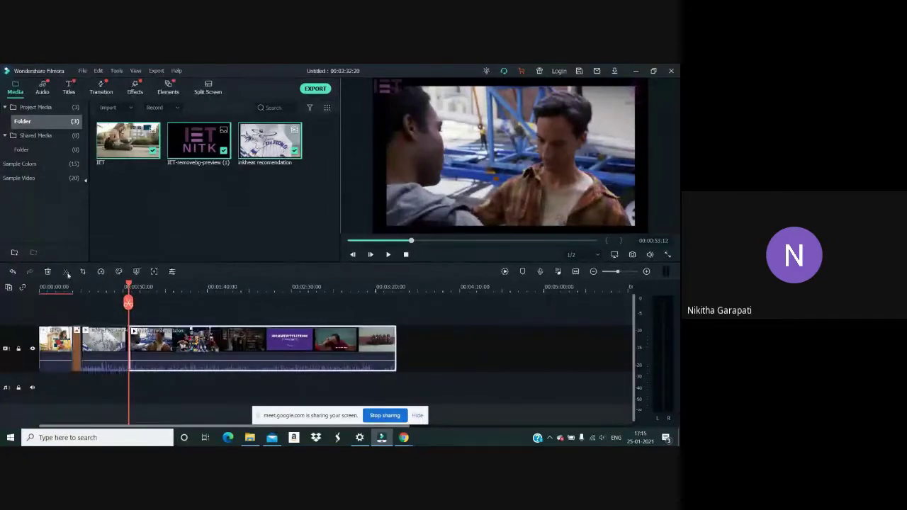
Trim the end and the start of the first inkheat recomendation piece to shorten it by a few seconds on each side
{"action": "left_click", "coordinate": [170, 353]}
{"action": "left_click", "coordinate": [111, 355]}
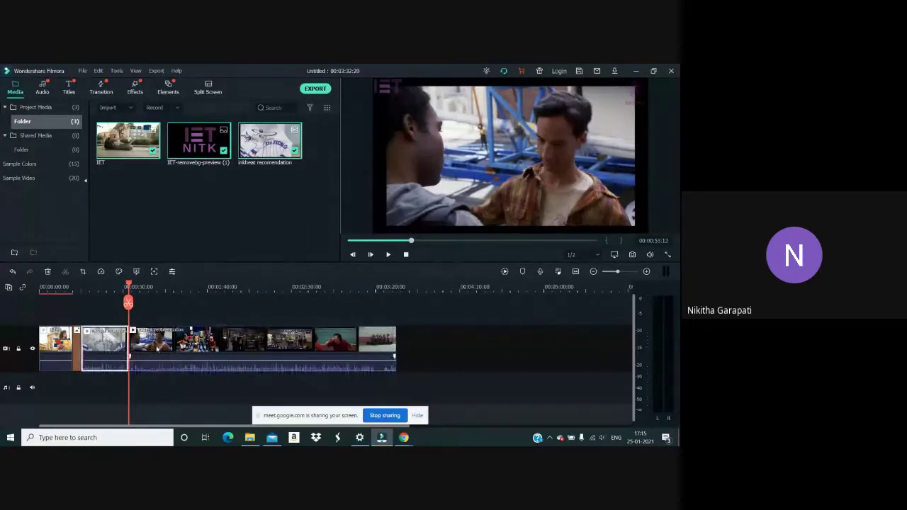
{"action": "left_click", "coordinate": [157, 348]}
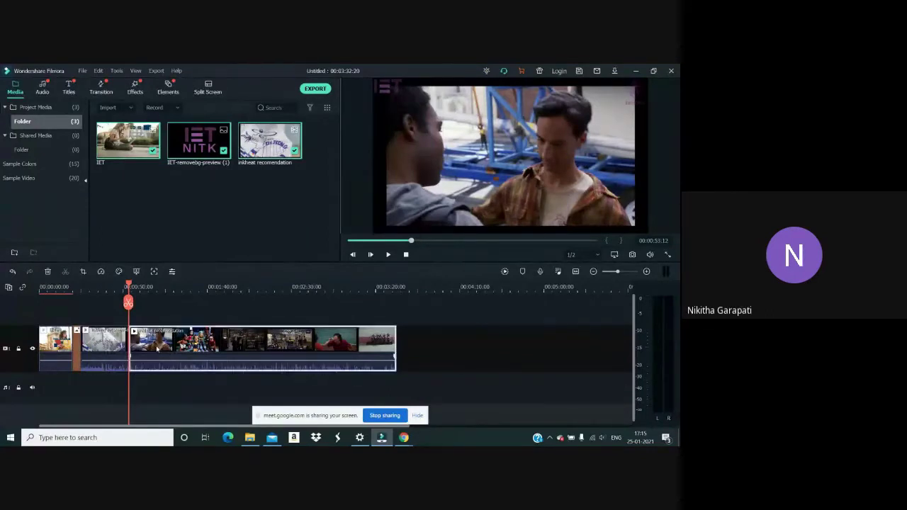
{"action": "left_click", "coordinate": [113, 359]}
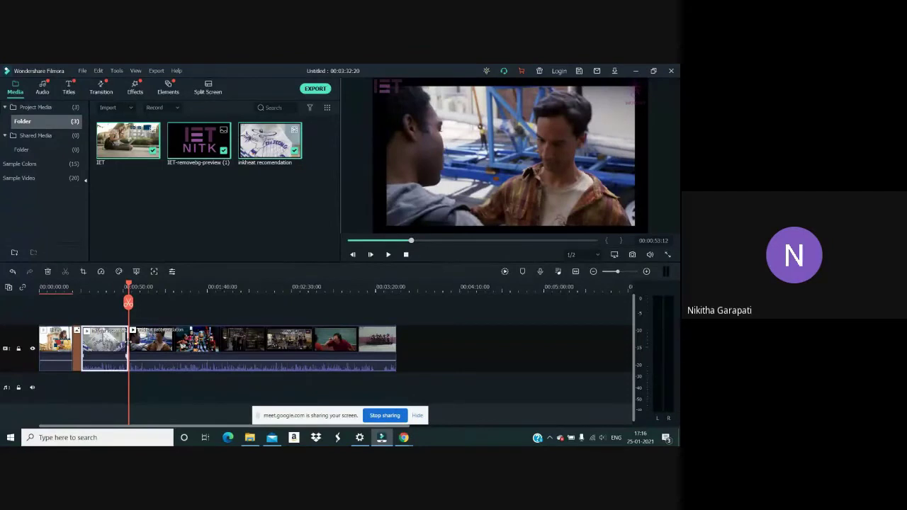
{"action": "mouse_move", "coordinate": [128, 344]}
{"action": "left_mouse_down"}
{"action": "mouse_move", "coordinate": [112, 347]}
{"action": "mouse_move", "coordinate": [120, 345]}
{"action": "left_mouse_up"}
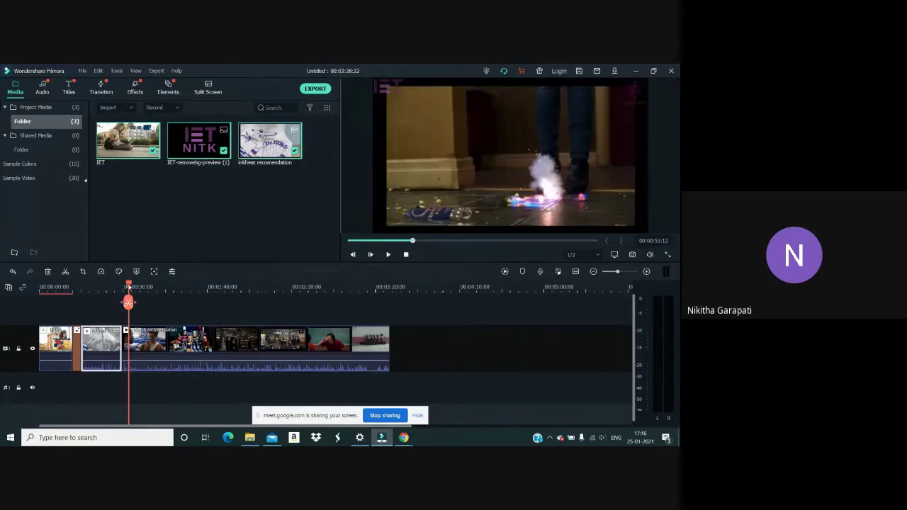
{"action": "mouse_move", "coordinate": [128, 286]}
{"action": "left_mouse_down"}
{"action": "mouse_move", "coordinate": [106, 286]}
{"action": "mouse_move", "coordinate": [140, 286]}
{"action": "left_mouse_up"}
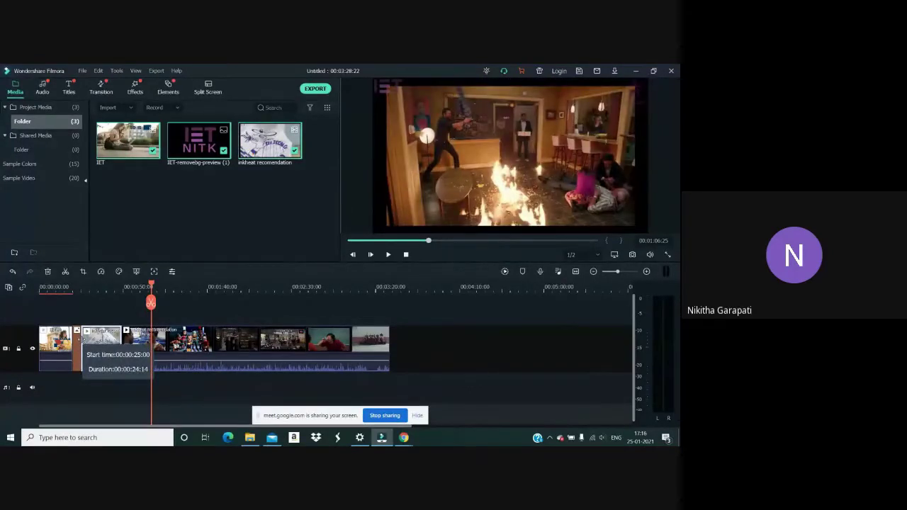
{"action": "left_click_drag", "start_coordinate": [80, 339], "coordinate": [87, 343]}
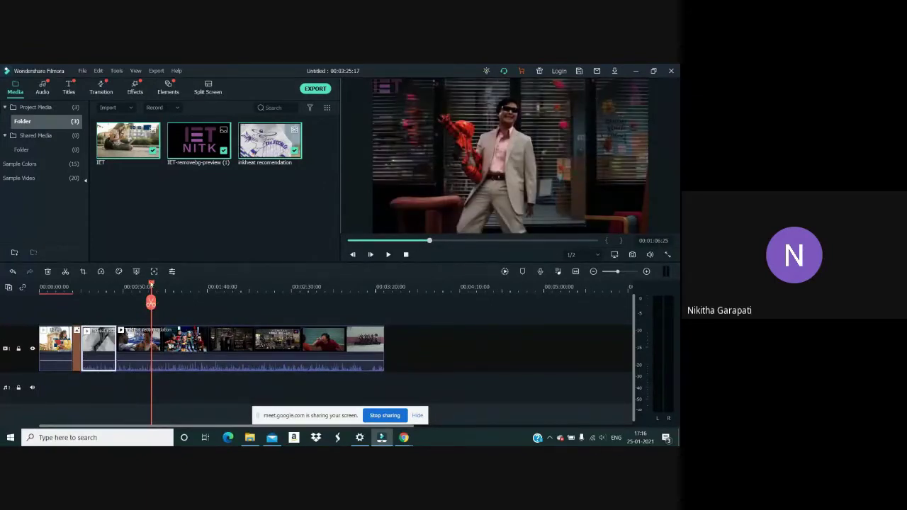
Take a snapshot of the frame at 00:00:14:06 and fit the whole timeline in view
{"action": "left_click_drag", "start_coordinate": [151, 284], "coordinate": [63, 302]}
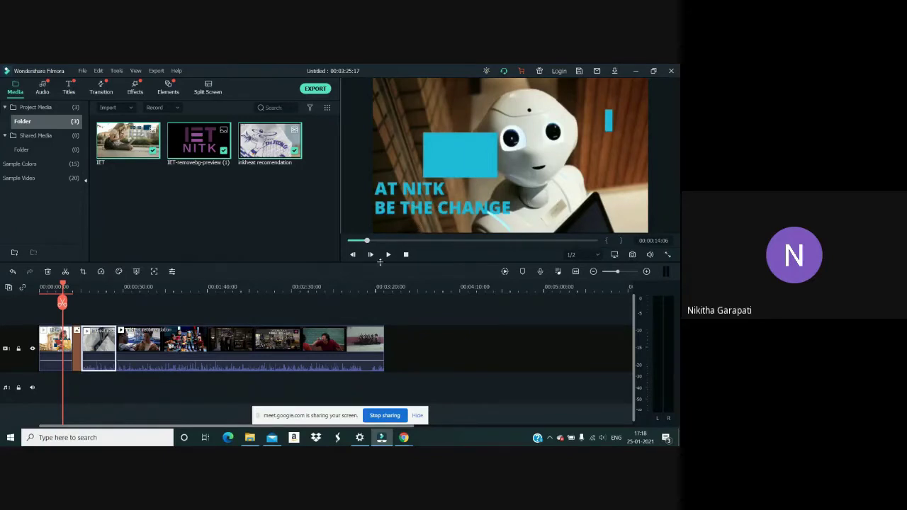
{"action": "left_click", "coordinate": [632, 256]}
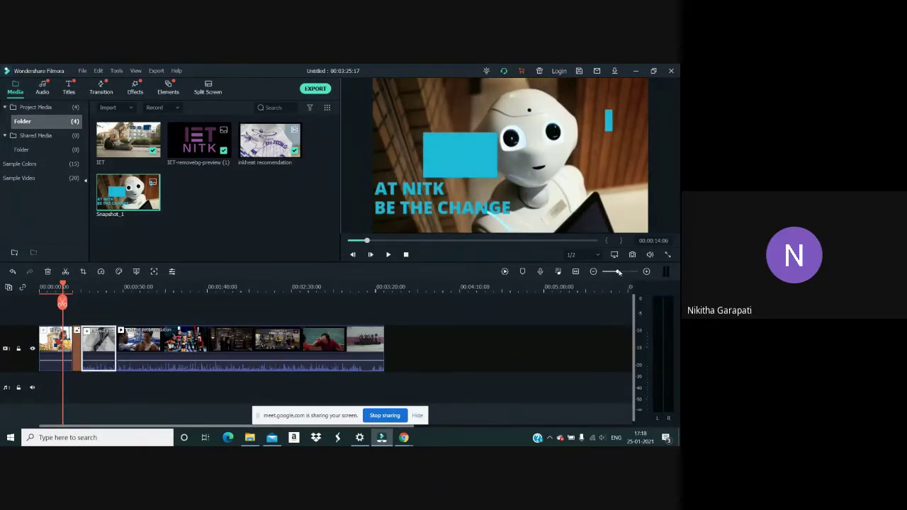
{"action": "left_click_drag", "start_coordinate": [618, 272], "coordinate": [624, 284]}
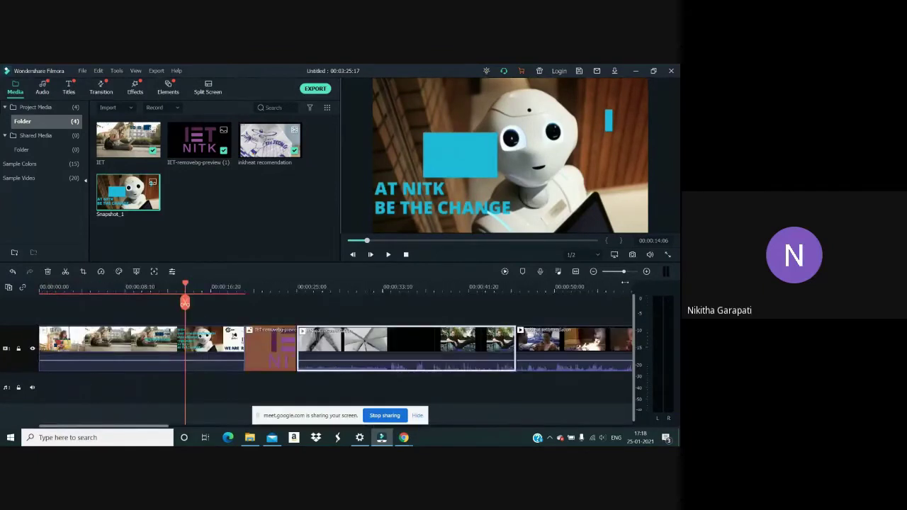
{"action": "left_click", "coordinate": [578, 273]}
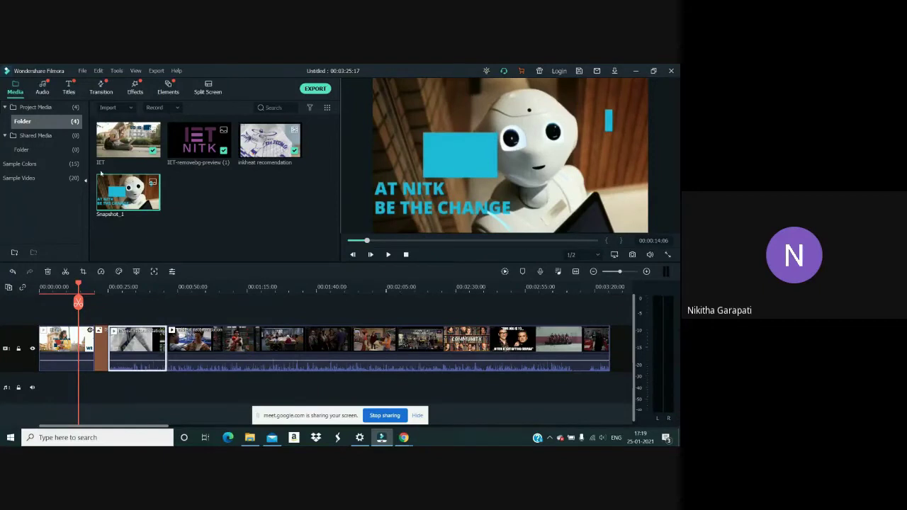
Add the IET-removebg-preview (1) logo on a new video track above the start of the first inkheat recomendation piece
{"action": "mouse_move", "coordinate": [256, 141]}
{"action": "left_click", "coordinate": [251, 138]}
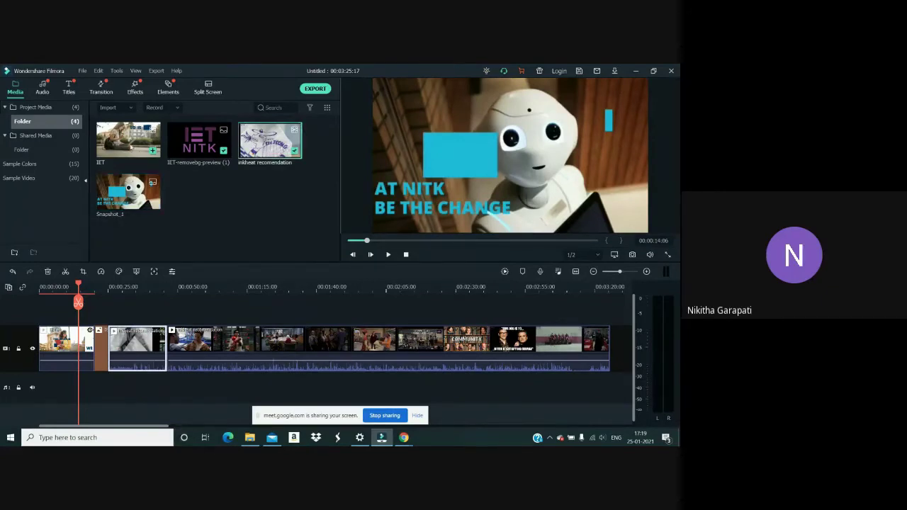
{"action": "left_click", "coordinate": [201, 141]}
{"action": "left_click_drag", "start_coordinate": [201, 142], "coordinate": [117, 326]}
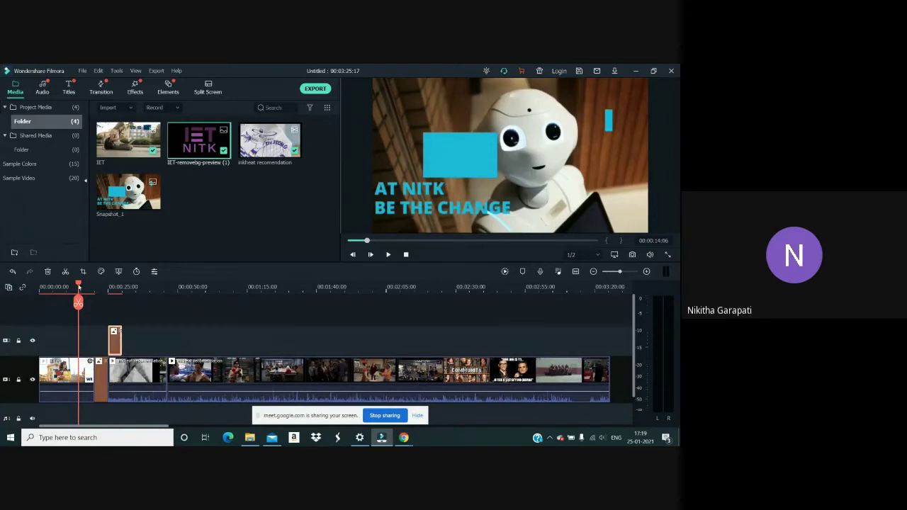
Delete the logo image between the IET and inkheat recomendation clips on the main video track
{"action": "left_click_drag", "start_coordinate": [78, 287], "coordinate": [111, 289]}
{"action": "left_click", "coordinate": [103, 387]}
{"action": "key", "text": "Delete"}
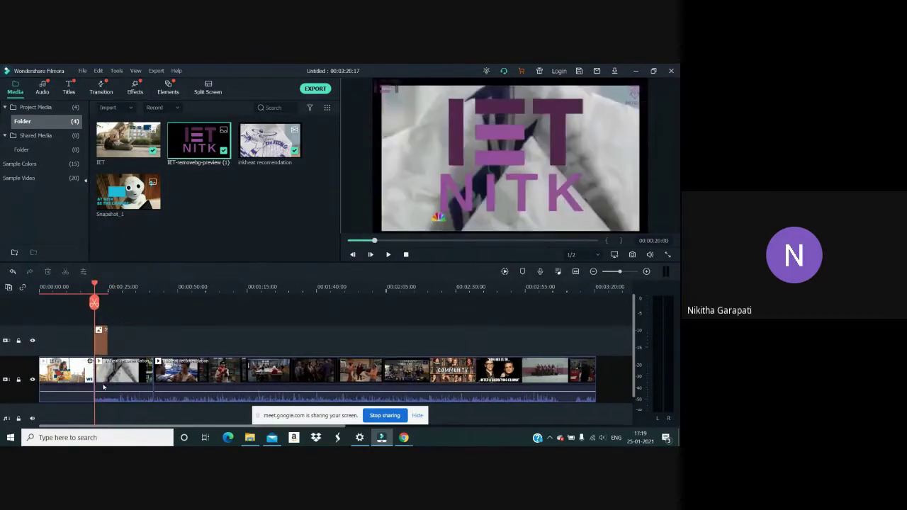
Play back the section with the logo overlay to check how it appears over the video
{"action": "left_click_drag", "start_coordinate": [95, 285], "coordinate": [85, 285]}
{"action": "key", "text": "space"}
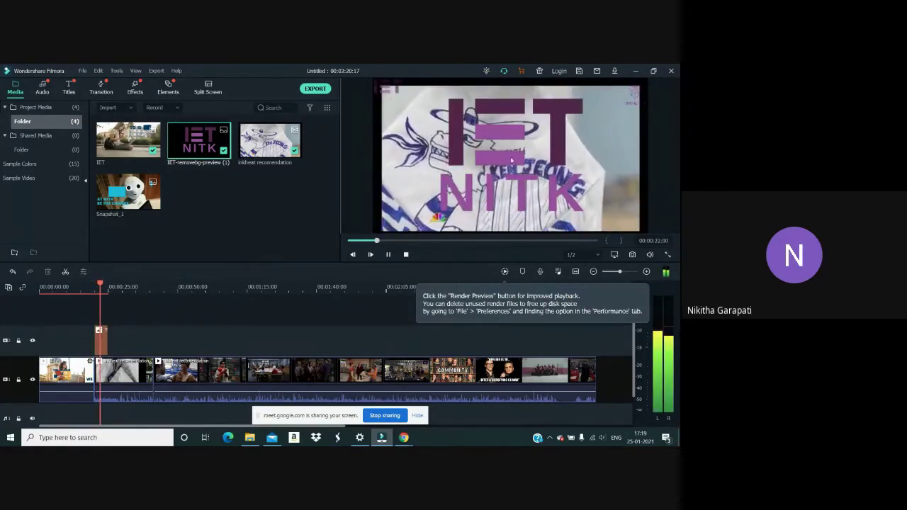
{"action": "key", "text": "space"}
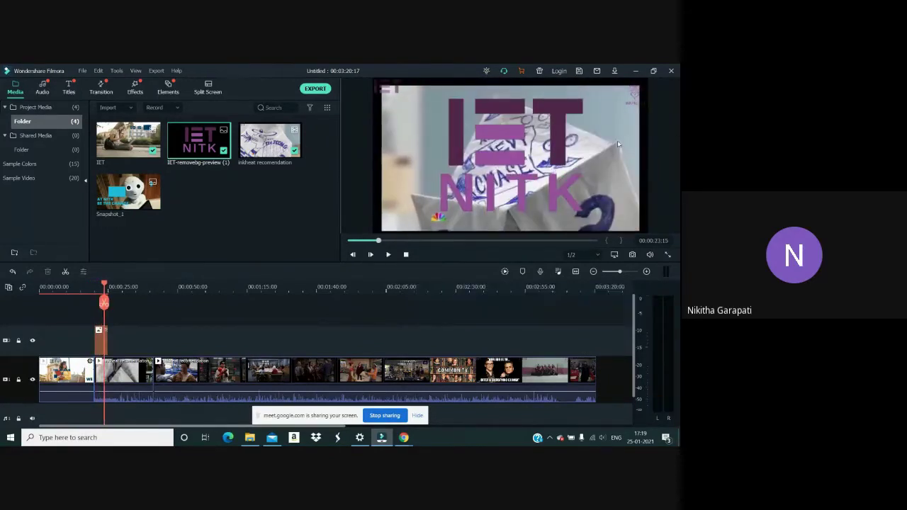
Shrink the logo overlay to roughly a third of its size and position it in the upper-left corner of the video frame
{"action": "left_click", "coordinate": [100, 345]}
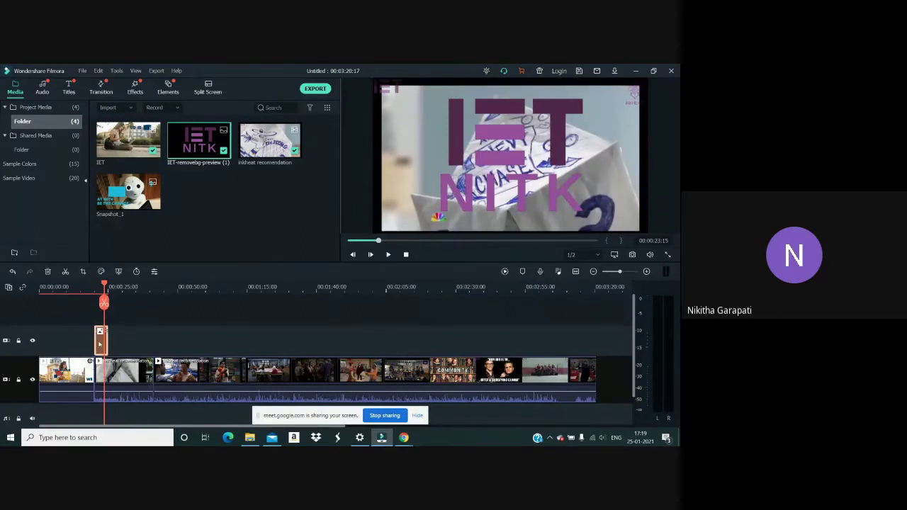
{"action": "left_click", "coordinate": [512, 175]}
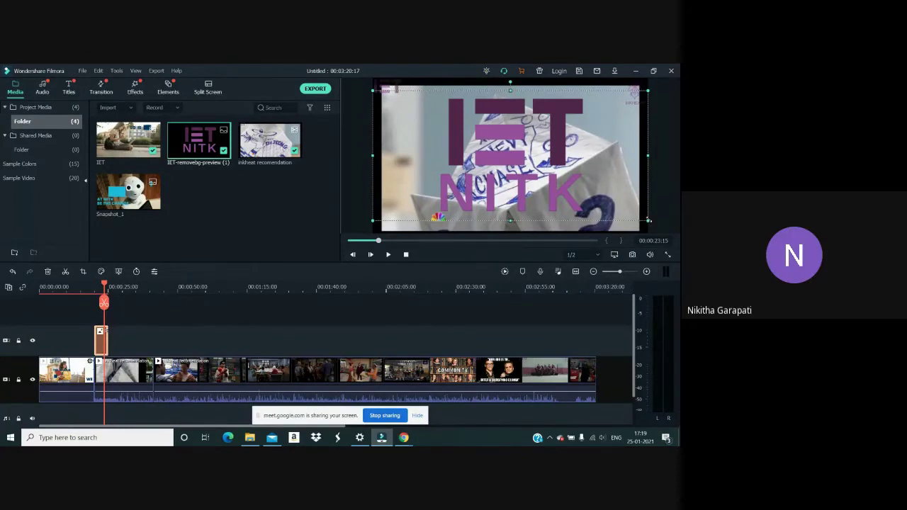
{"action": "left_click_drag", "start_coordinate": [647, 221], "coordinate": [470, 137]}
{"action": "mouse_move", "coordinate": [442, 107]}
{"action": "left_mouse_down"}
{"action": "mouse_move", "coordinate": [427, 110]}
{"action": "mouse_move", "coordinate": [507, 110]}
{"action": "mouse_move", "coordinate": [429, 100]}
{"action": "left_mouse_up"}
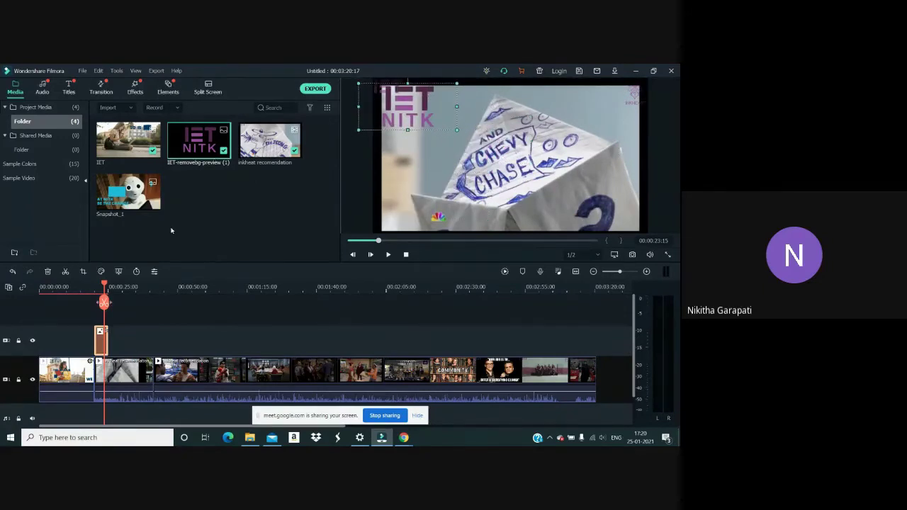
Add Snapshot_1 to the upper video track as a short still at about 00:01:03
{"action": "left_click_drag", "start_coordinate": [153, 202], "coordinate": [242, 341]}
{"action": "left_click_drag", "start_coordinate": [243, 375], "coordinate": [217, 376]}
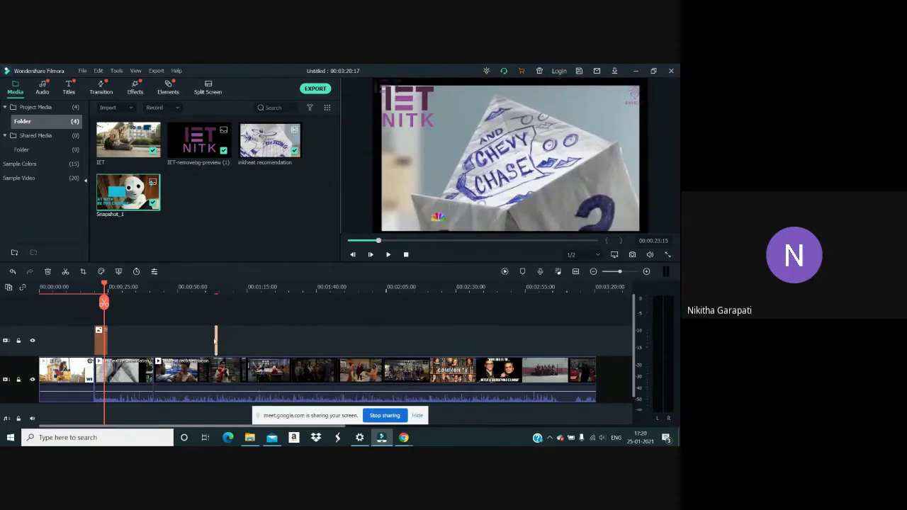
Extend the Snapshot_1 still on the upper track to about 00:01:39 and play it back from about 00:01:00
{"action": "left_click_drag", "start_coordinate": [216, 340], "coordinate": [314, 341]}
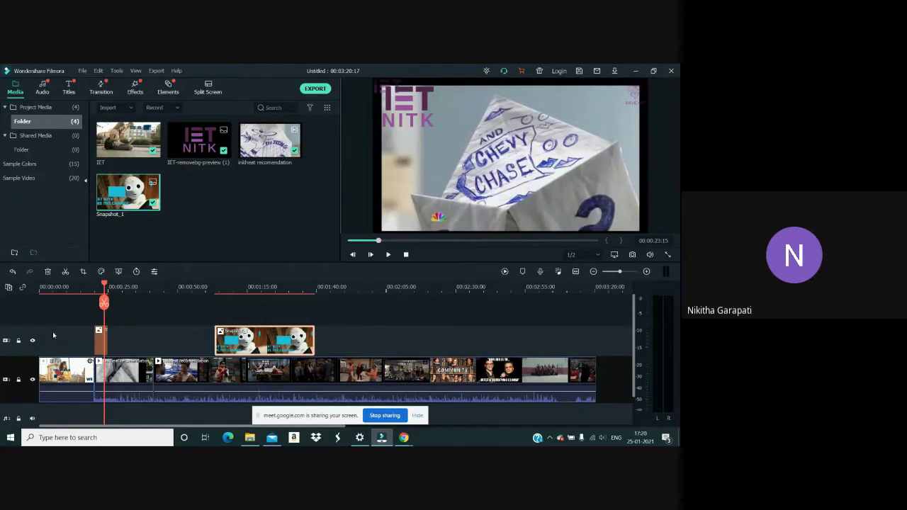
{"action": "left_click_drag", "start_coordinate": [104, 302], "coordinate": [207, 306]}
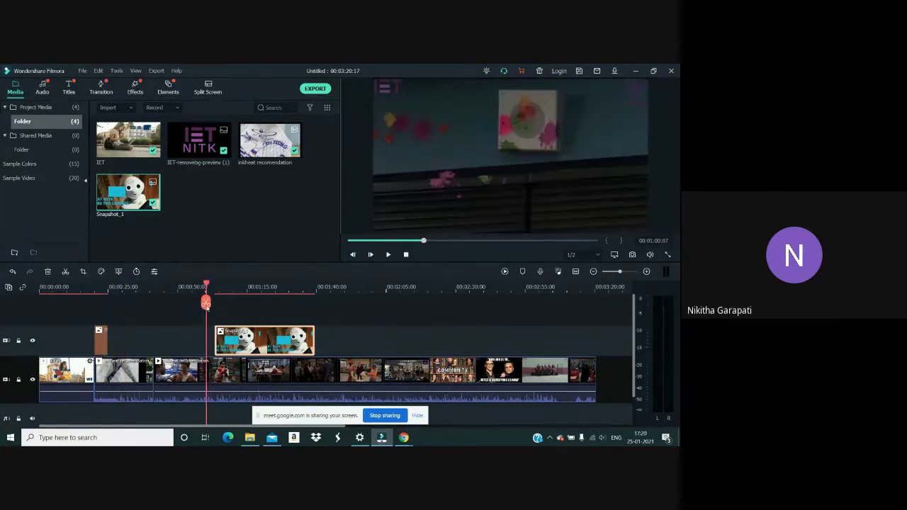
{"action": "left_click", "coordinate": [387, 254]}
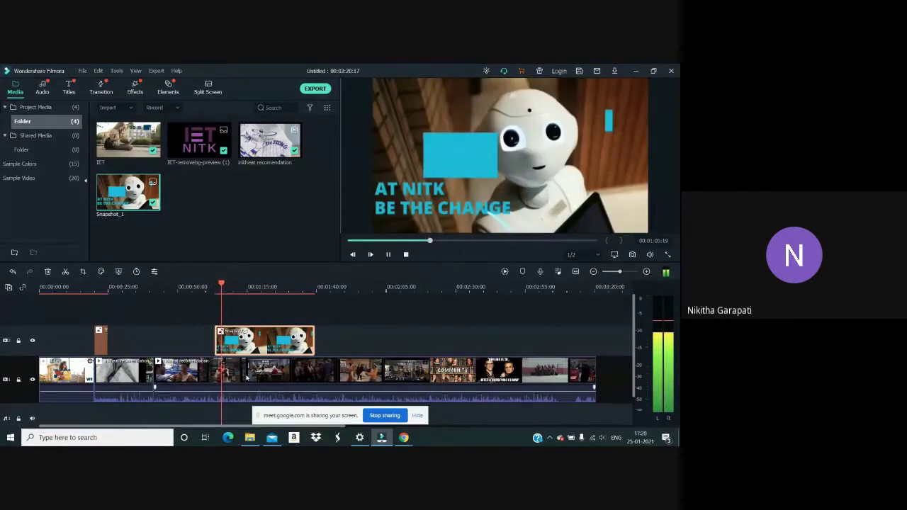
{"action": "left_click", "coordinate": [388, 254]}
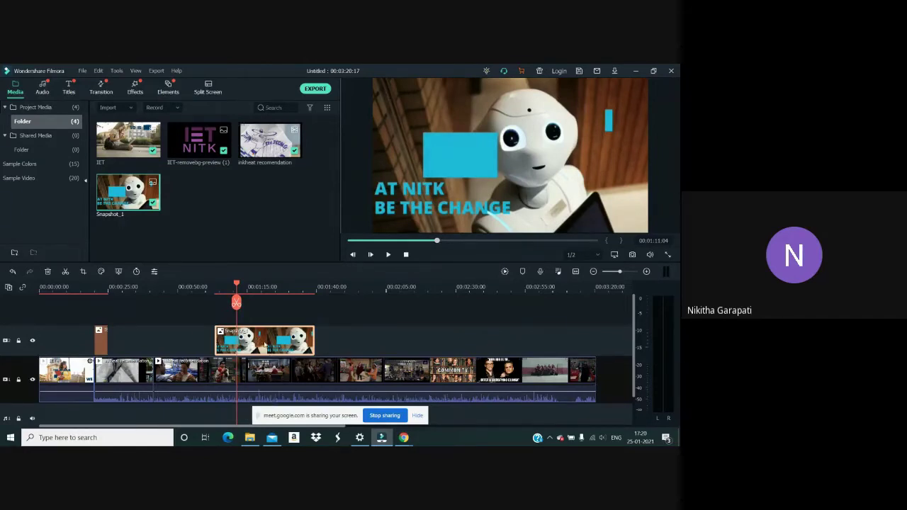
Move the short inkheat recomendation clip from the main track to the upper track, just before Snapshot_1
{"action": "left_click", "coordinate": [170, 381]}
{"action": "left_click", "coordinate": [130, 377]}
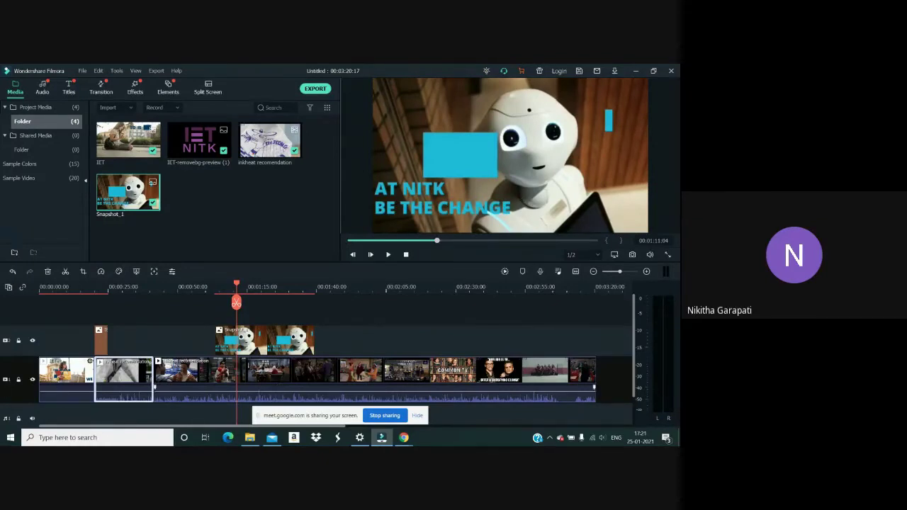
{"action": "left_click_drag", "start_coordinate": [121, 381], "coordinate": [182, 347]}
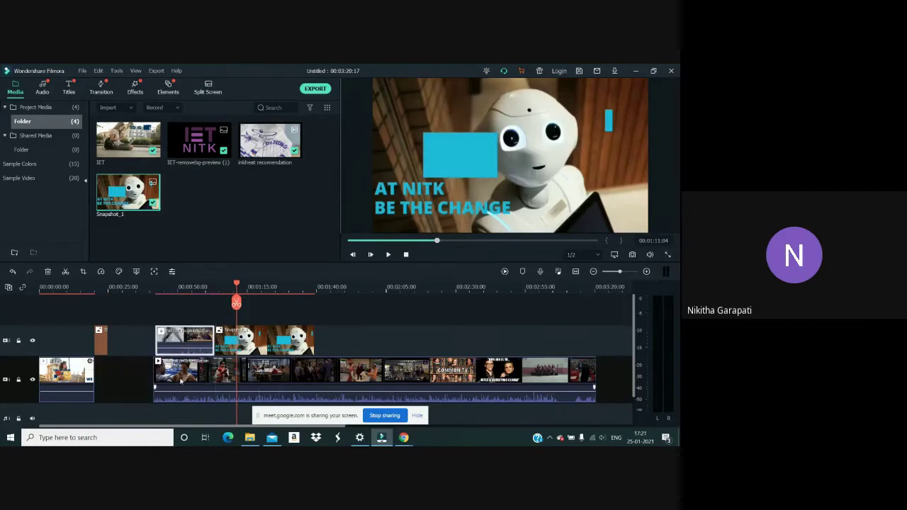
Shift the long inkheat recomendation clip slightly later on the main track and delete the gap between it and the IET clip
{"action": "left_click", "coordinate": [123, 385]}
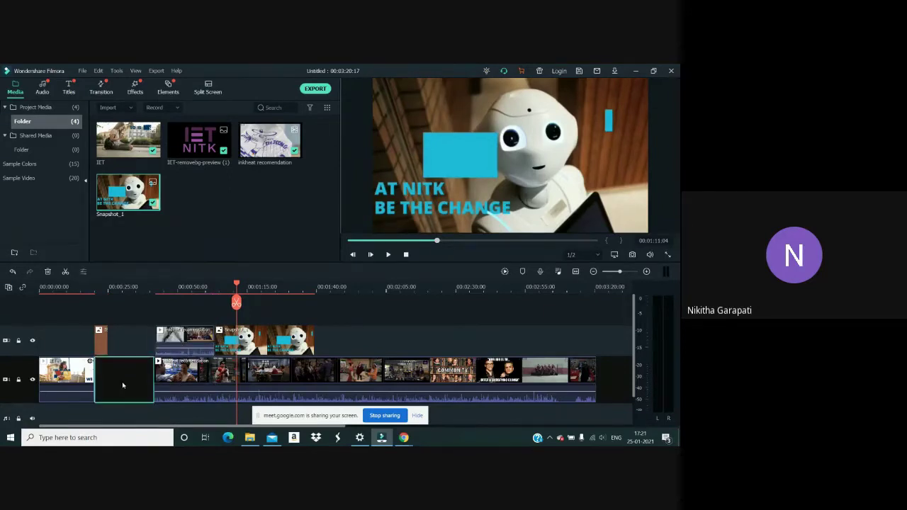
{"action": "mouse_move", "coordinate": [160, 383]}
{"action": "left_mouse_down"}
{"action": "mouse_move", "coordinate": [149, 385]}
{"action": "mouse_move", "coordinate": [171, 387]}
{"action": "mouse_move", "coordinate": [145, 385]}
{"action": "left_mouse_up"}
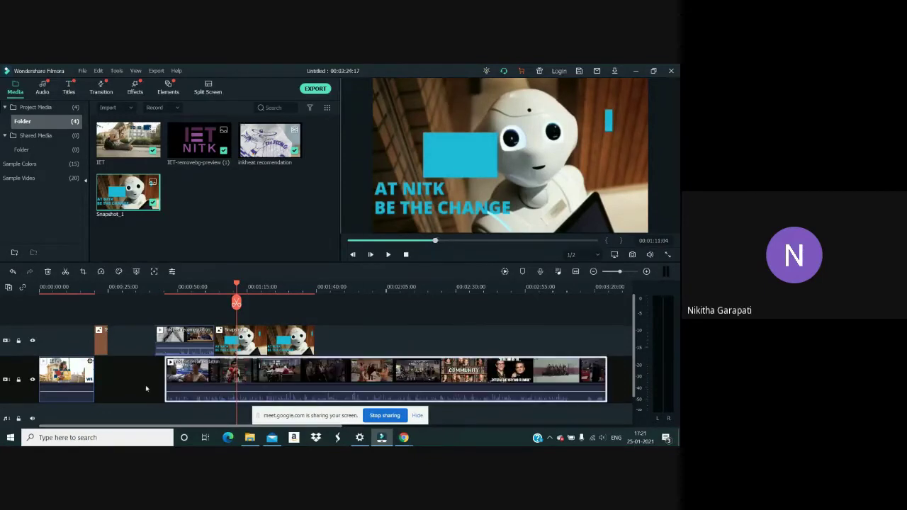
{"action": "left_click", "coordinate": [134, 387]}
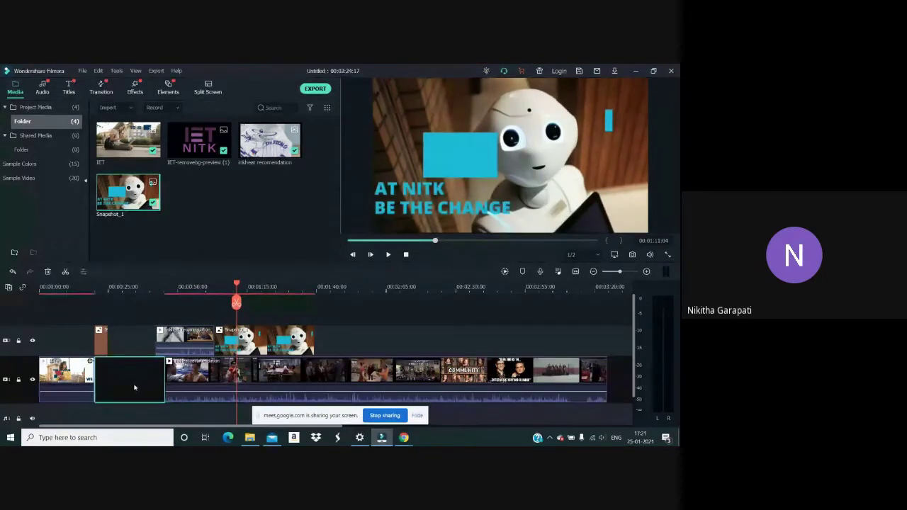
{"action": "key", "text": "Delete"}
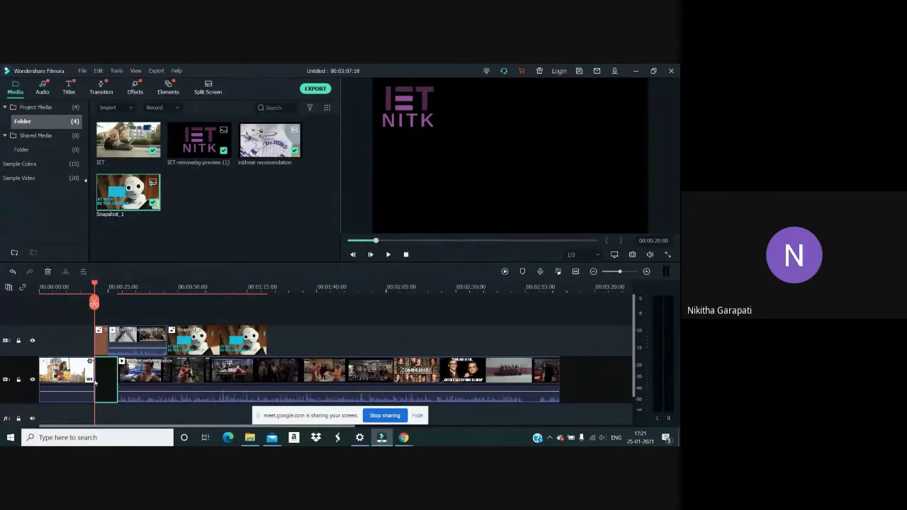
Play back the timeline from about 00:00:23 to check the overlaid clip against the main track
{"action": "left_click", "coordinate": [66, 376]}
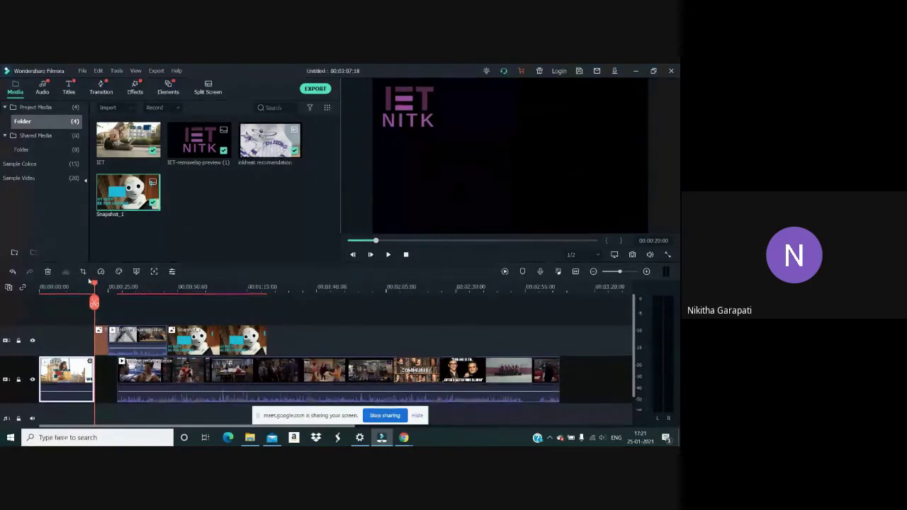
{"action": "left_click_drag", "start_coordinate": [94, 285], "coordinate": [102, 285]}
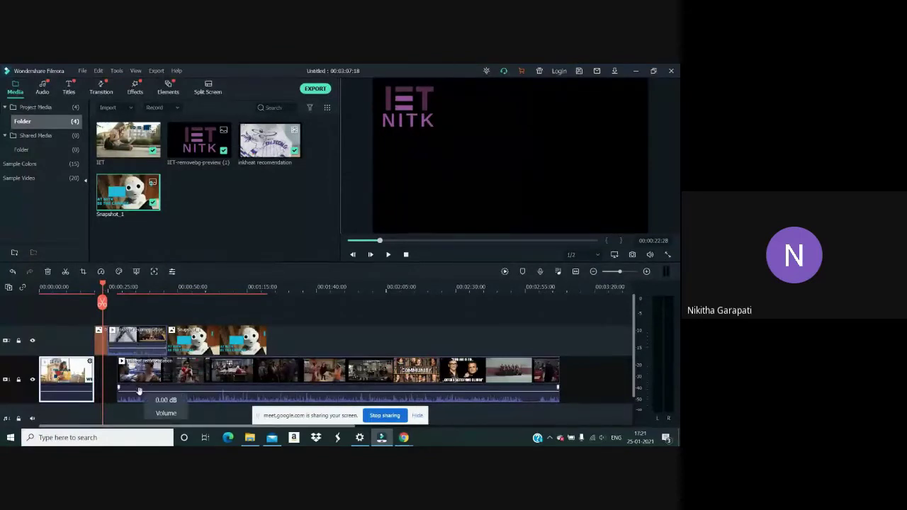
{"action": "left_click", "coordinate": [387, 255]}
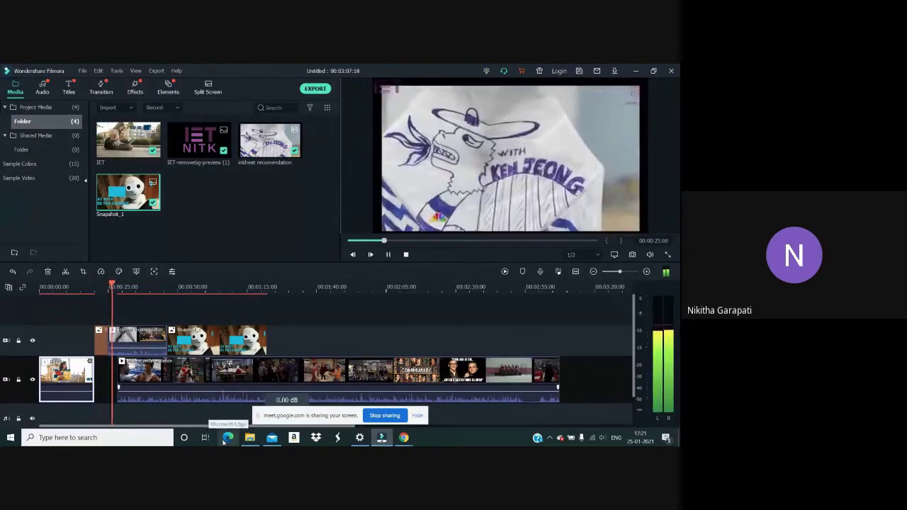
{"action": "left_click", "coordinate": [387, 254]}
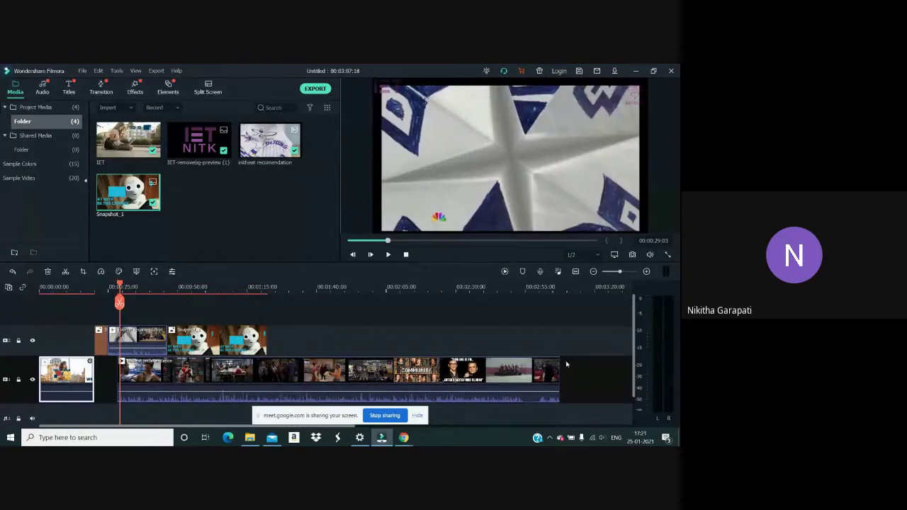
Lower the system volume and play back the overlapping clips, including the Snapshot_1 section, to compare picture and sound
{"action": "key", "text": "XF86AudioLowerVolume"}
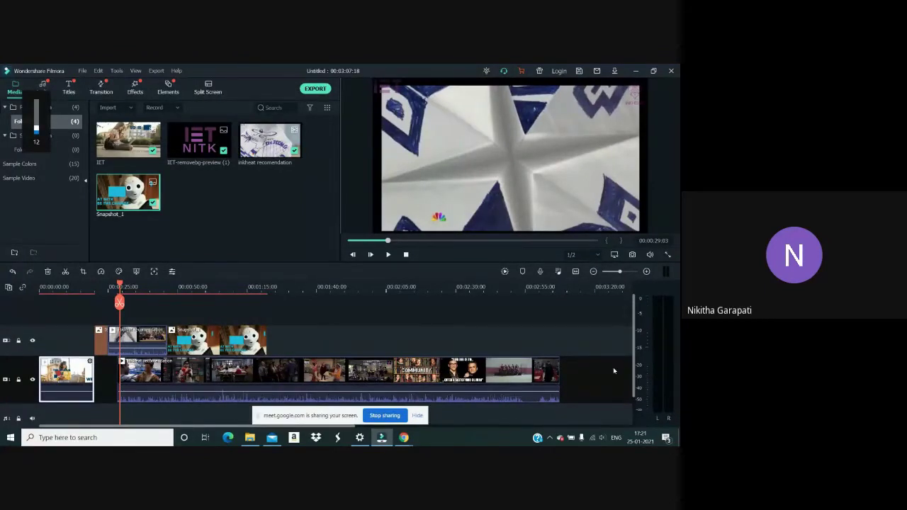
{"action": "left_click", "coordinate": [389, 255]}
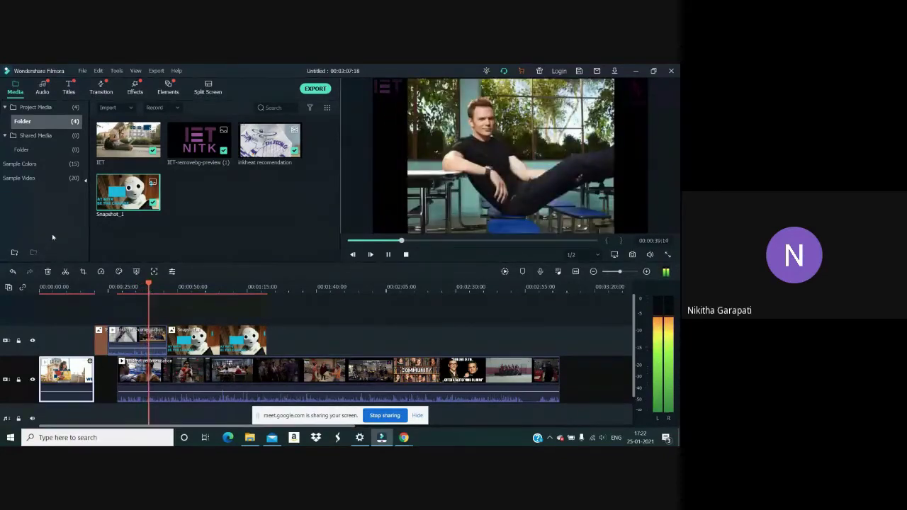
{"action": "left_click", "coordinate": [156, 286]}
{"action": "left_click_drag", "start_coordinate": [159, 284], "coordinate": [230, 282]}
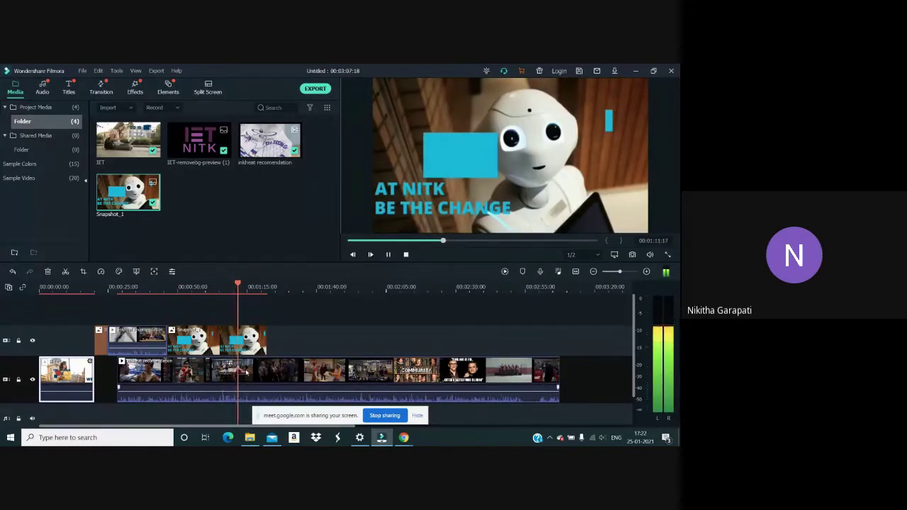
{"action": "left_click", "coordinate": [388, 254]}
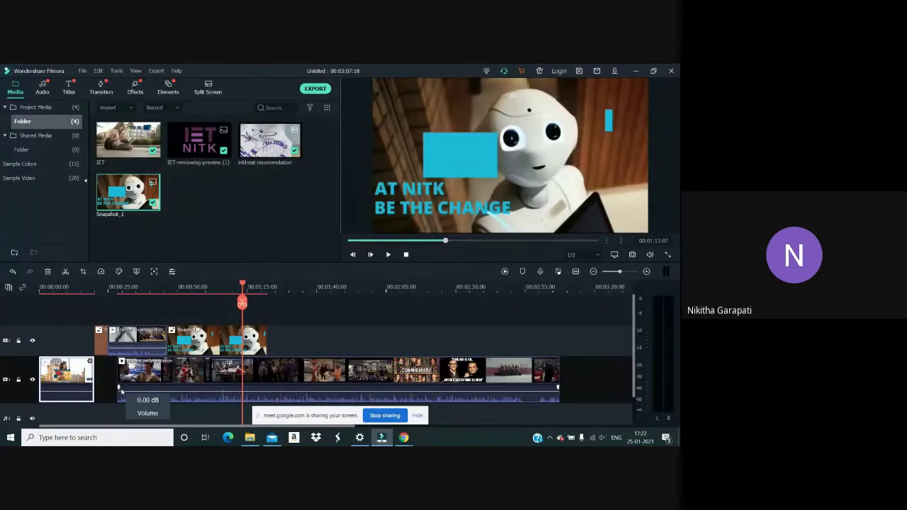
Try silencing the long inkheat recomendation clip on the main track, check it in playback, and undo the volume change
{"action": "left_click_drag", "start_coordinate": [122, 394], "coordinate": [136, 414]}
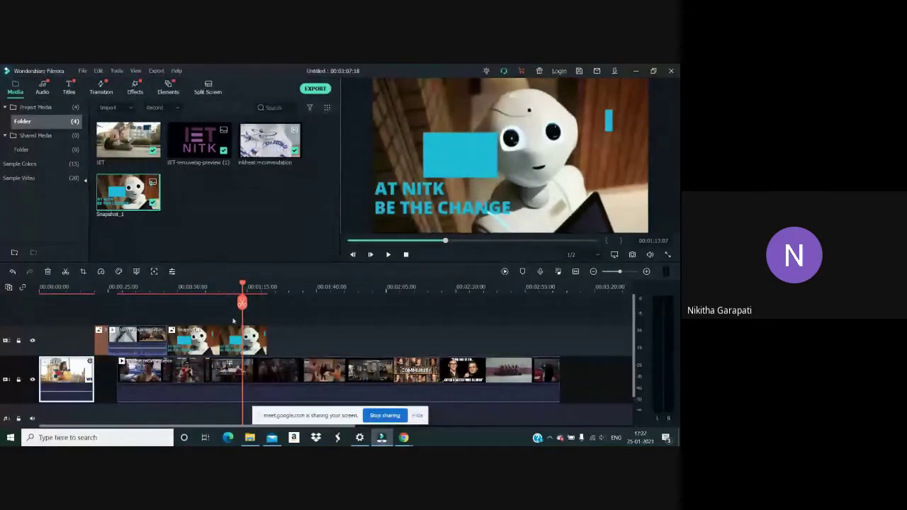
{"action": "left_click", "coordinate": [386, 254]}
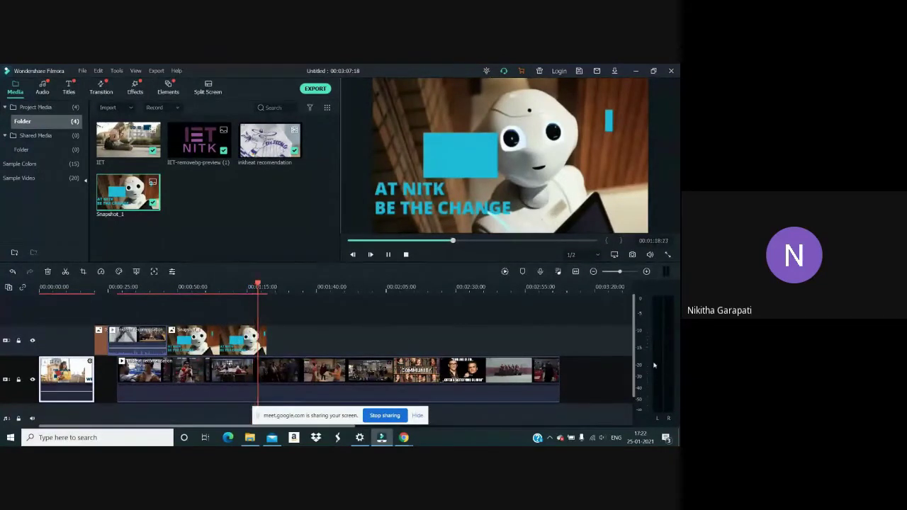
{"action": "left_click", "coordinate": [388, 255]}
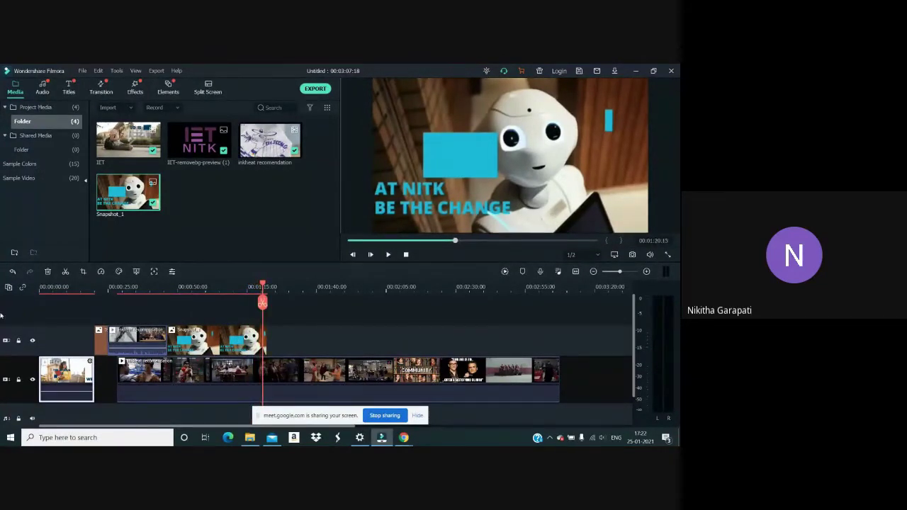
{"action": "left_click", "coordinate": [13, 271]}
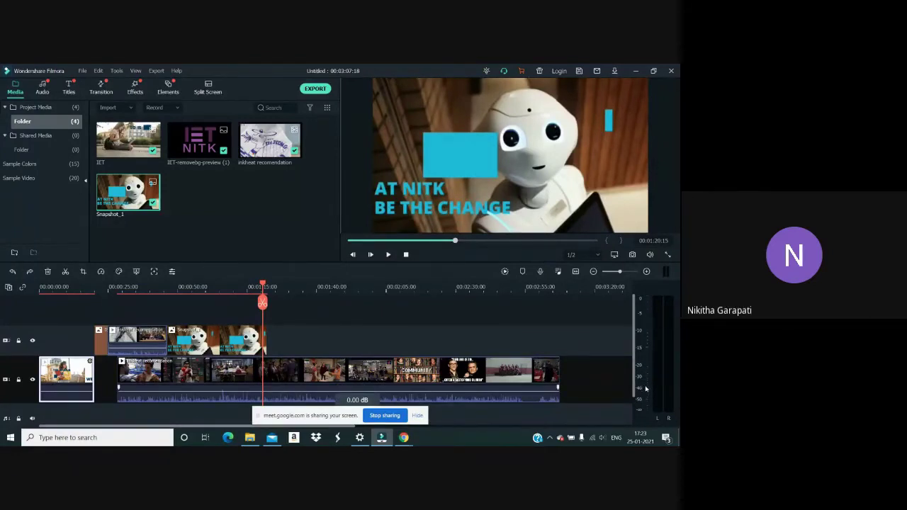
{"action": "left_click", "coordinate": [263, 398]}
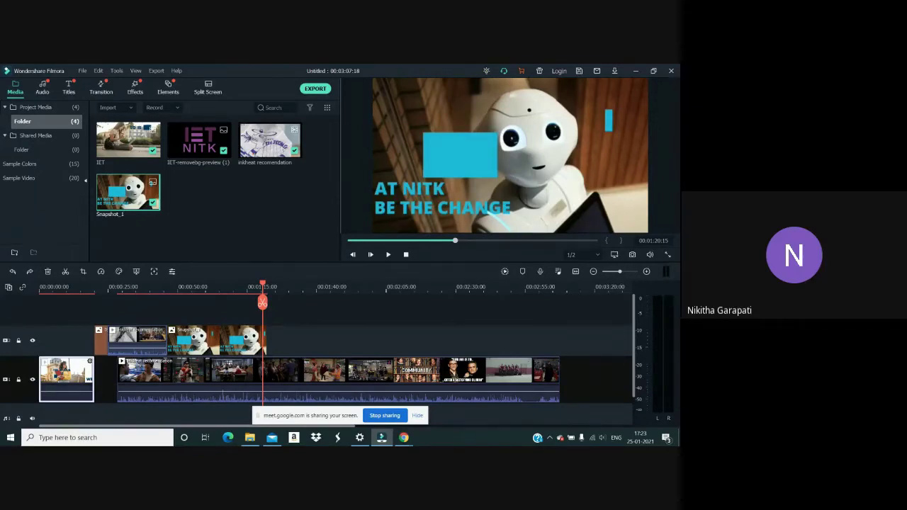
Browse the included audio library and add Perfect Muse - Lucky Number to the audio track at about 00:01:36
{"action": "left_click", "coordinate": [43, 93]}
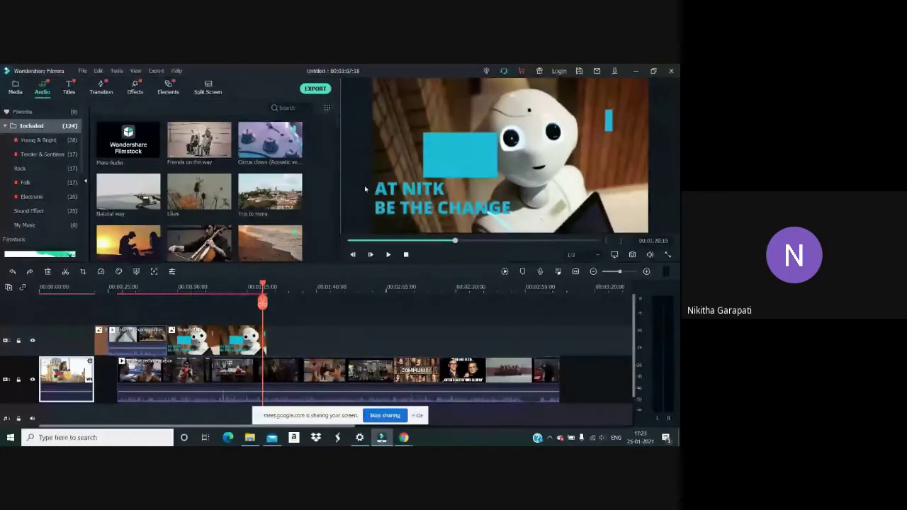
{"action": "scroll", "coordinate": [301, 209], "scroll_direction": "down", "scroll_amount": 5}
{"action": "scroll", "coordinate": [303, 211], "scroll_direction": "down", "scroll_amount": 5}
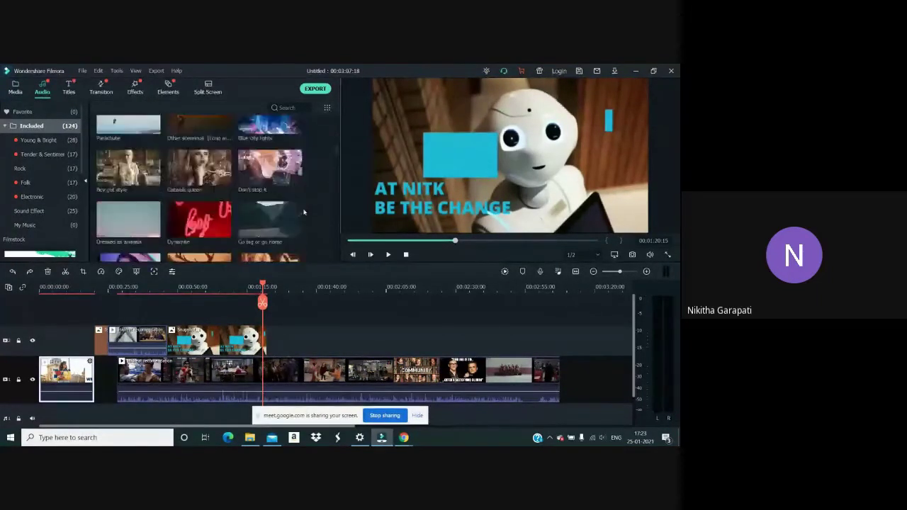
{"action": "scroll", "coordinate": [303, 211], "scroll_direction": "down", "scroll_amount": 5}
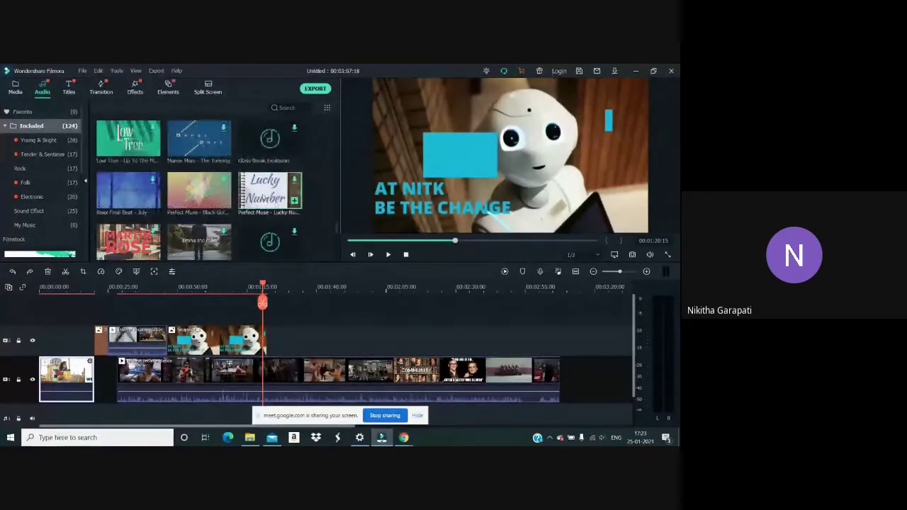
{"action": "left_click", "coordinate": [287, 315]}
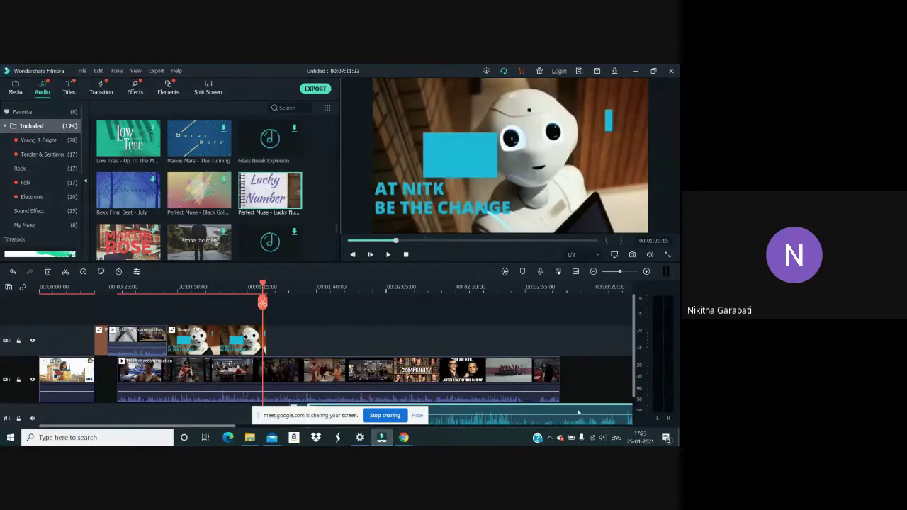
Try moving the Lucky Number audio toward the timeline start and lower its volume while playing back the IET clip
{"action": "left_click_drag", "start_coordinate": [578, 413], "coordinate": [54, 386]}
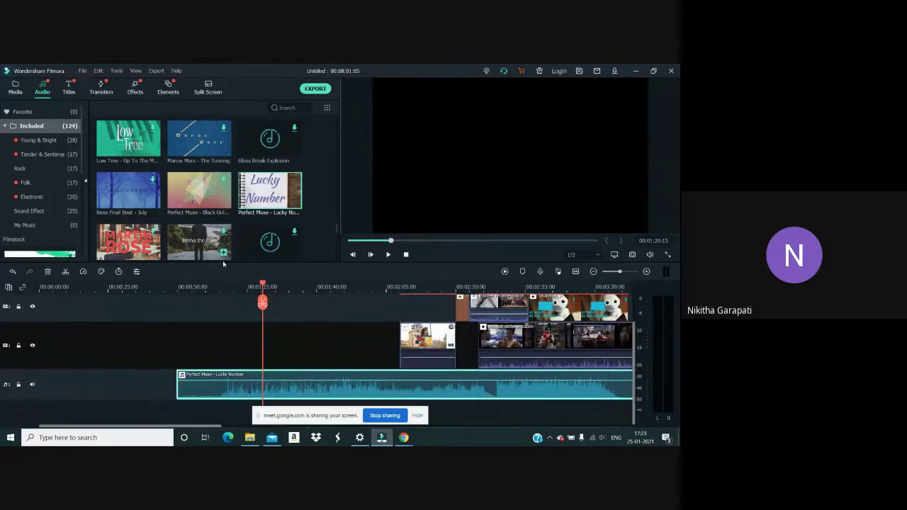
{"action": "left_click_drag", "start_coordinate": [372, 286], "coordinate": [404, 287]}
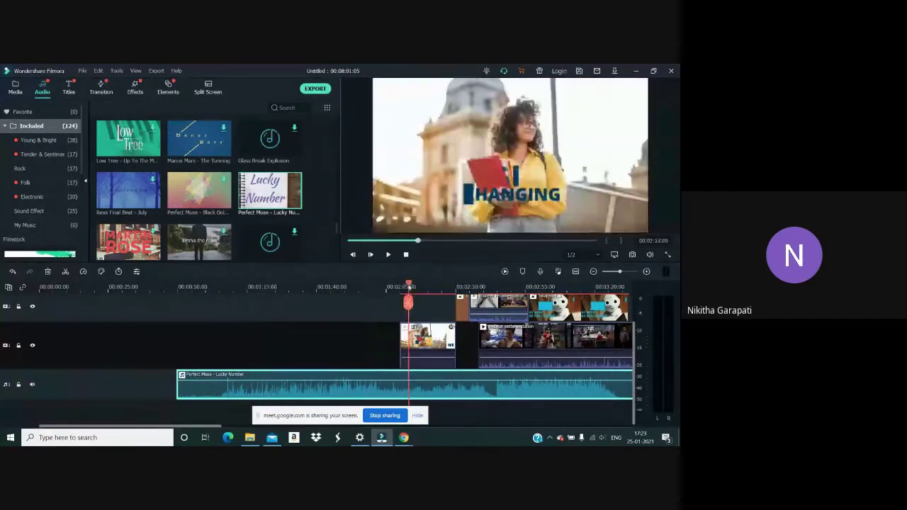
{"action": "left_click", "coordinate": [387, 254]}
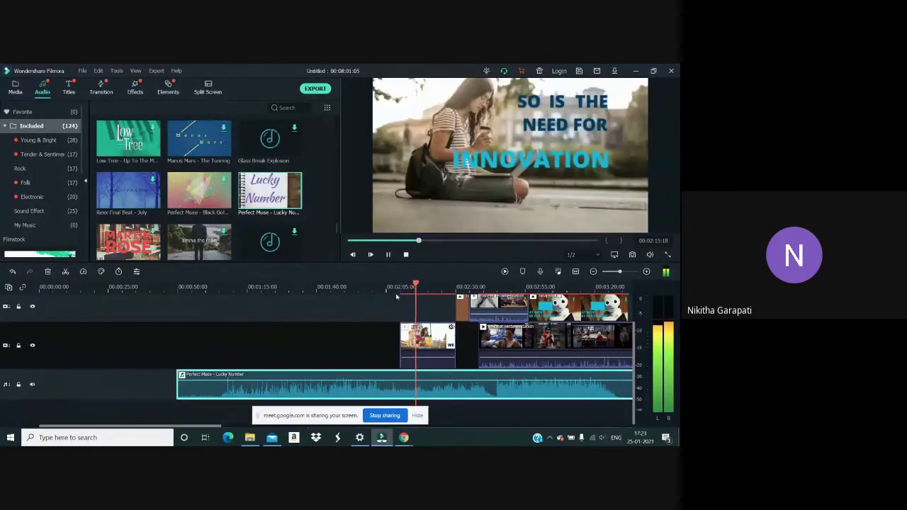
{"action": "mouse_move", "coordinate": [350, 380]}
{"action": "left_mouse_down"}
{"action": "mouse_move", "coordinate": [349, 402]}
{"action": "mouse_move", "coordinate": [354, 387]}
{"action": "left_mouse_up"}
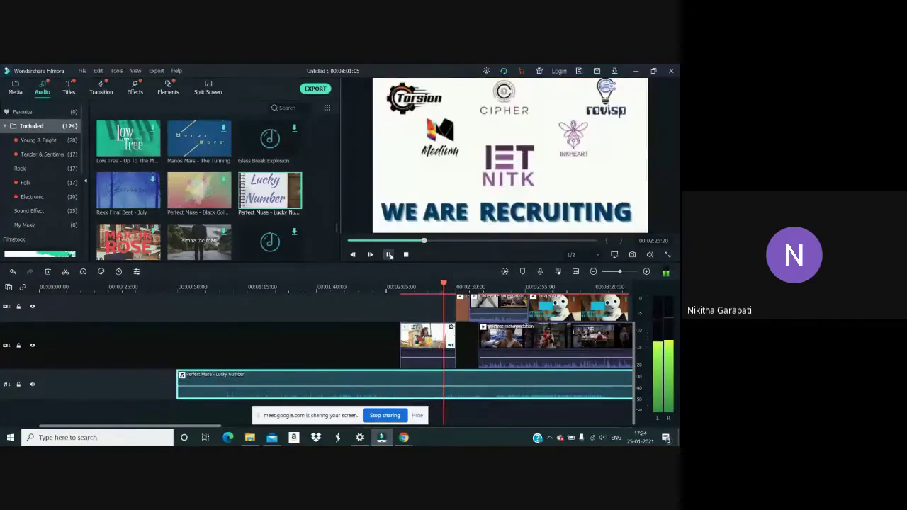
{"action": "left_click", "coordinate": [388, 255]}
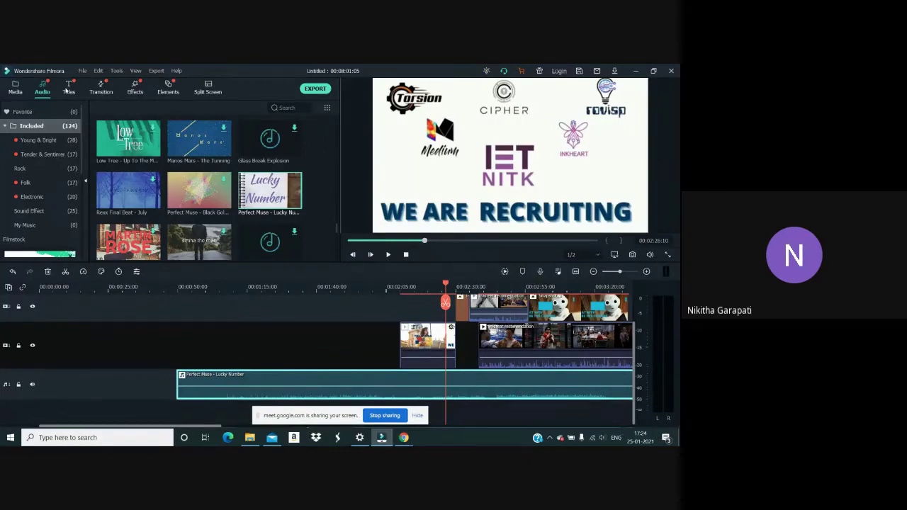
Open the titles library and try to move the IET clip and the Lucky Number audio to the timeline start
{"action": "left_click", "coordinate": [69, 92]}
{"action": "left_click", "coordinate": [428, 354]}
{"action": "left_click_drag", "start_coordinate": [428, 354], "coordinate": [76, 336]}
{"action": "left_click_drag", "start_coordinate": [205, 391], "coordinate": [81, 394]}
Undo the recent IET clip moves and Lucky Number audio changes, back to the audio's original placement
{"action": "left_click", "coordinate": [12, 272]}
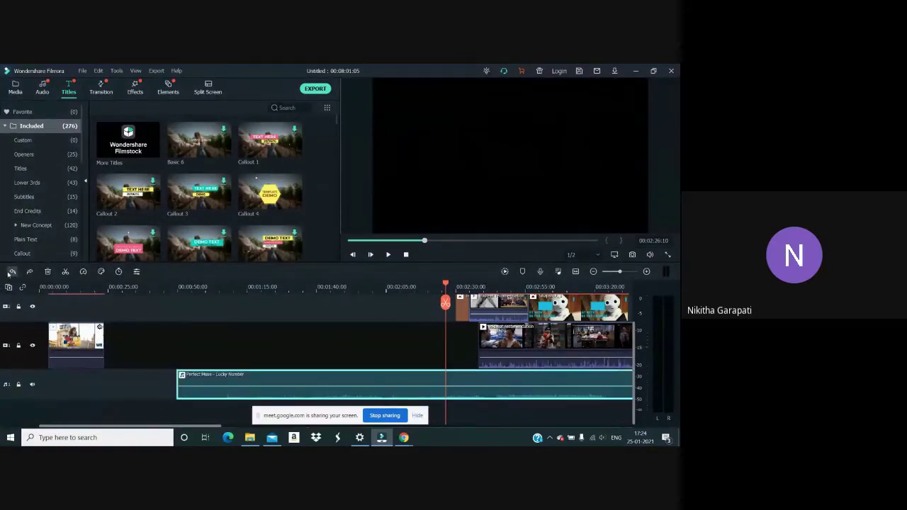
{"action": "left_click", "coordinate": [12, 272]}
{"action": "left_click", "coordinate": [12, 272]}
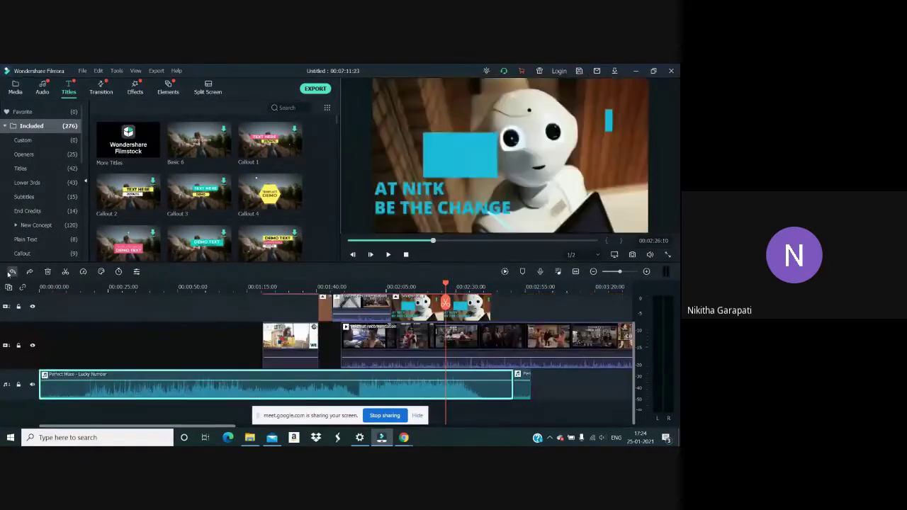
{"action": "left_click", "coordinate": [12, 272]}
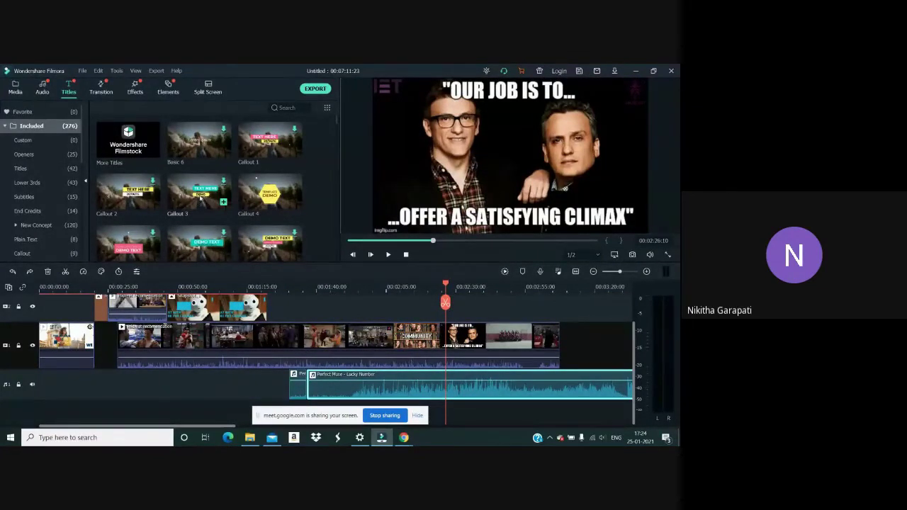
Browse the included title templates, from callouts and openers through lower thirds and subtitles
{"action": "scroll", "coordinate": [236, 220], "scroll_direction": "down", "scroll_amount": 5}
{"action": "scroll", "coordinate": [236, 220], "scroll_direction": "down", "scroll_amount": 3}
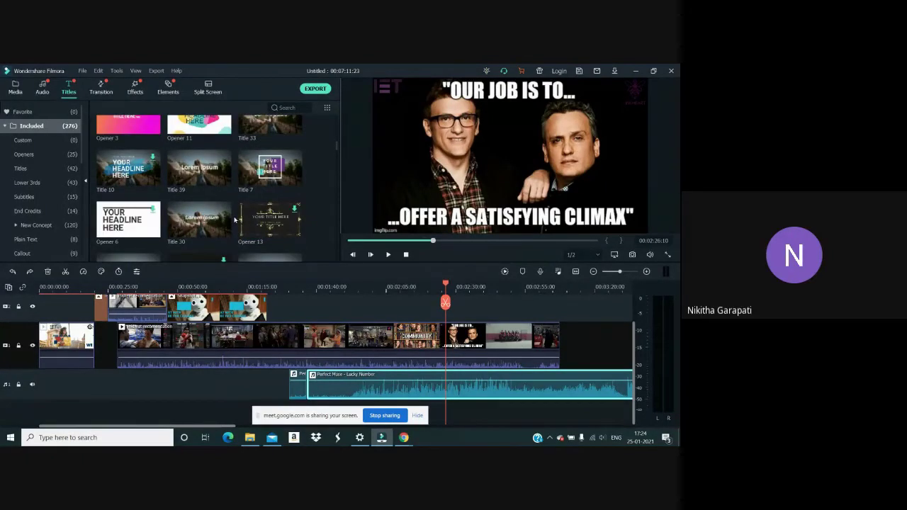
{"action": "scroll", "coordinate": [236, 221], "scroll_direction": "down", "scroll_amount": 3}
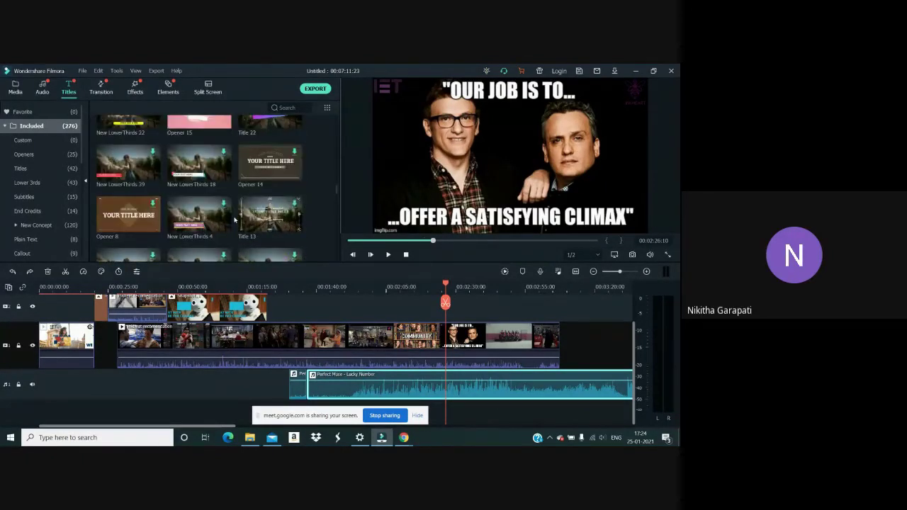
{"action": "scroll", "coordinate": [234, 221], "scroll_direction": "down", "scroll_amount": 3}
{"action": "scroll", "coordinate": [234, 221], "scroll_direction": "down", "scroll_amount": 3}
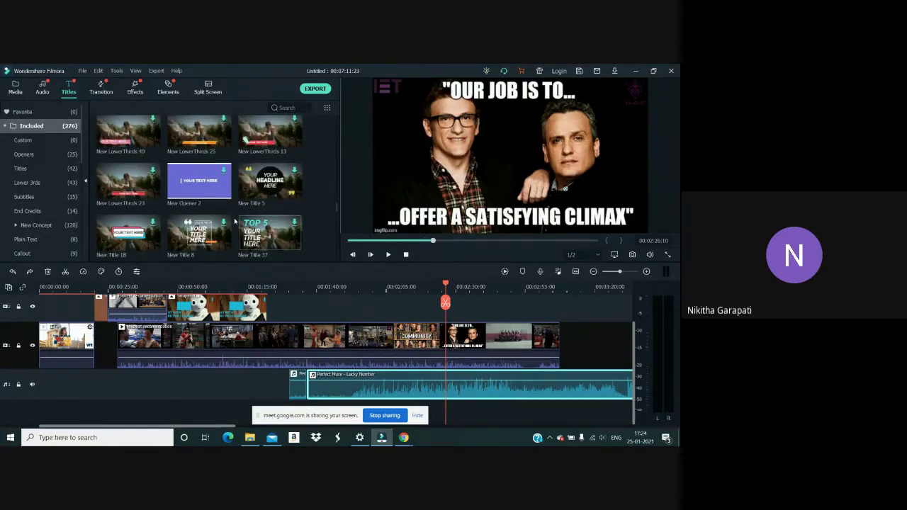
{"action": "scroll", "coordinate": [235, 221], "scroll_direction": "down", "scroll_amount": 3}
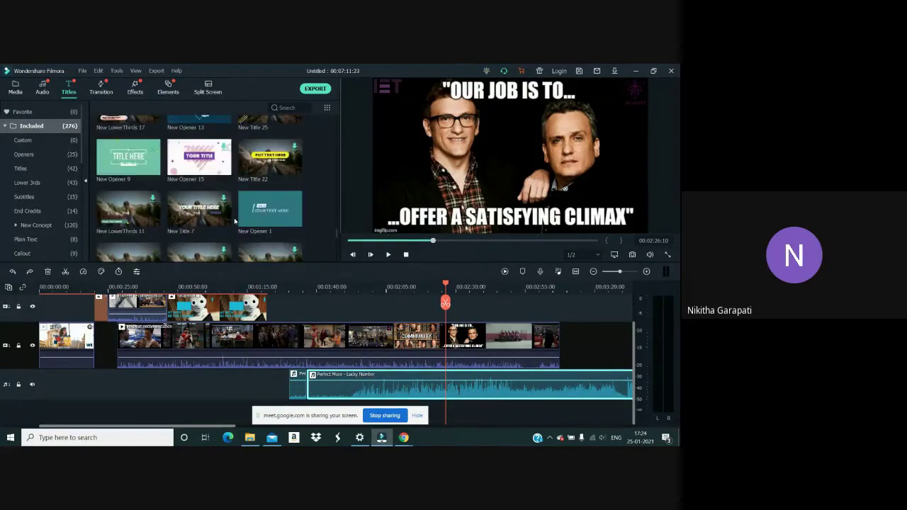
{"action": "scroll", "coordinate": [235, 222], "scroll_direction": "down", "scroll_amount": 3}
{"action": "scroll", "coordinate": [235, 222], "scroll_direction": "up", "scroll_amount": 1}
{"action": "scroll", "coordinate": [235, 222], "scroll_direction": "down", "scroll_amount": 1}
{"action": "scroll", "coordinate": [235, 222], "scroll_direction": "up", "scroll_amount": 3}
{"action": "scroll", "coordinate": [197, 234], "scroll_direction": "down", "scroll_amount": 3}
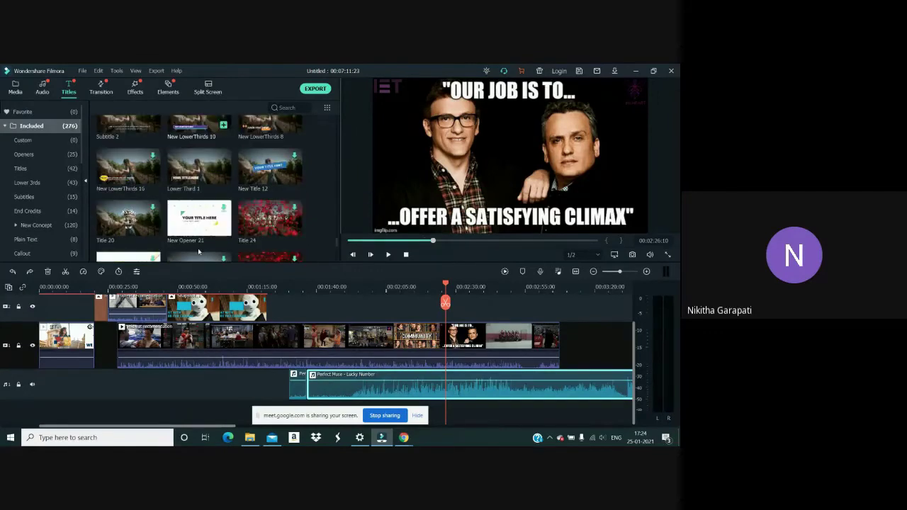
Add the Lower Third 1 title to the second video track at the timeline start and extend it to about 16 seconds
{"action": "left_click", "coordinate": [199, 172]}
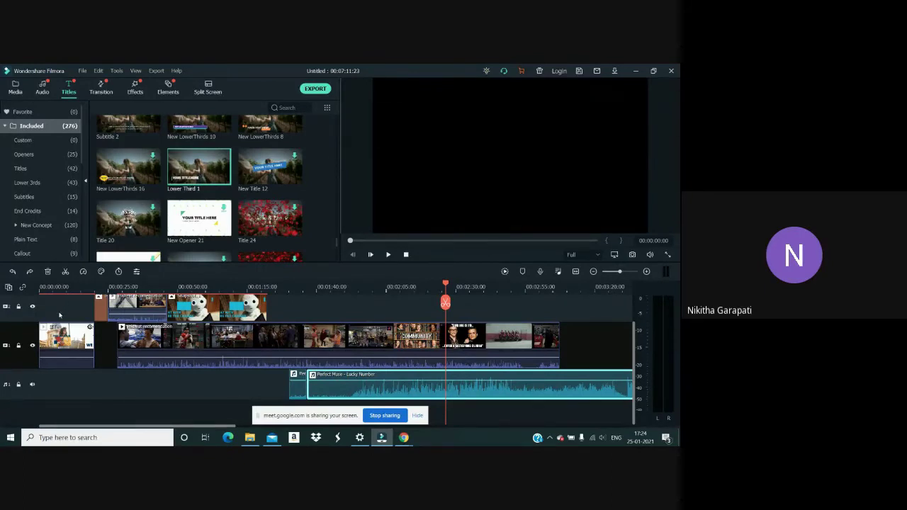
{"action": "mouse_move", "coordinate": [226, 170]}
{"action": "left_click_drag", "start_coordinate": [213, 174], "coordinate": [43, 361]}
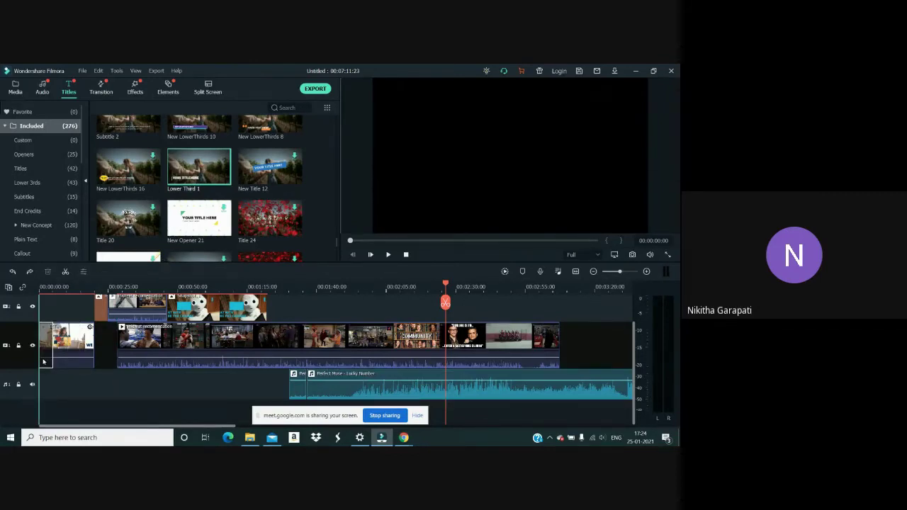
{"action": "left_click_drag", "start_coordinate": [43, 362], "coordinate": [84, 313]}
{"action": "key", "text": "Home"}
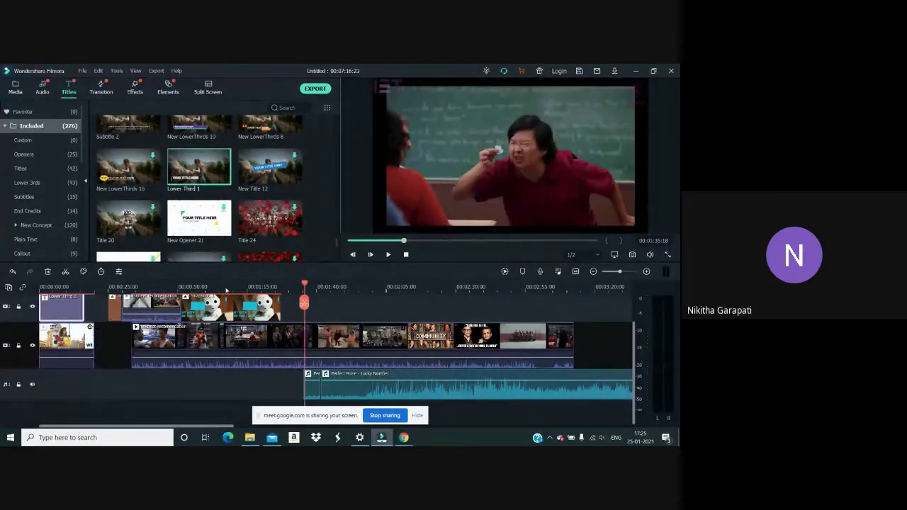
Replace the YOUR TITLE HERE text of the Lower Third 1 title with IET INKHEART
{"action": "double_click", "coordinate": [72, 313]}
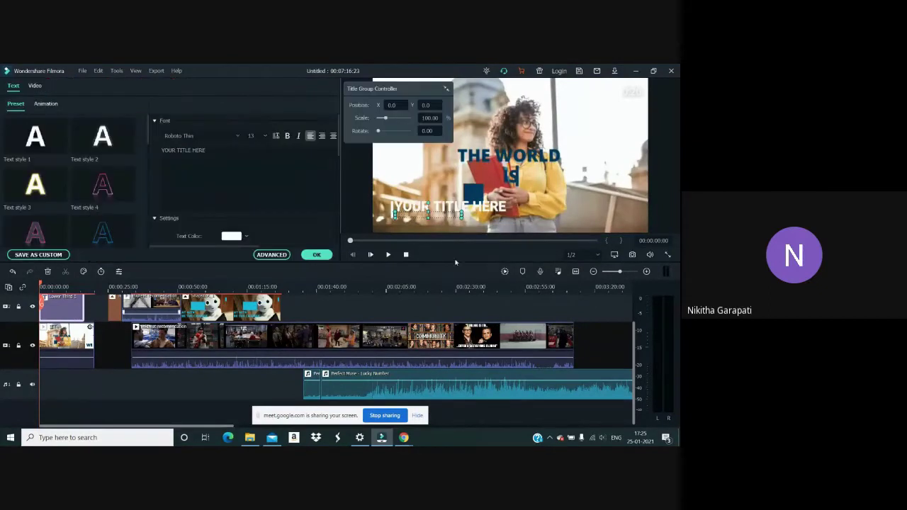
{"action": "left_click", "coordinate": [461, 207]}
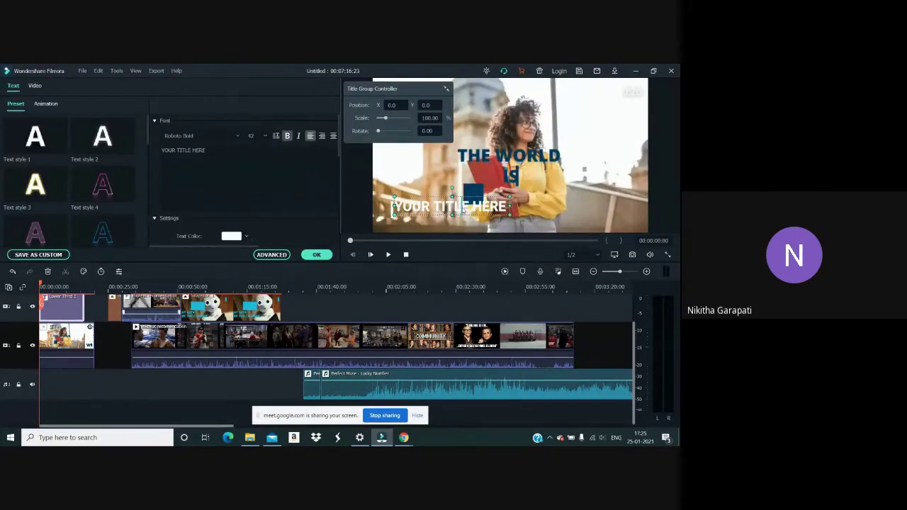
{"action": "left_click", "coordinate": [213, 154]}
{"action": "key", "text": "BackSpace"}
{"action": "key", "text": "BackSpace"}
{"action": "key", "text": "BackSpace"}
{"action": "key", "text": "BackSpace"}
{"action": "key", "text": "BackSpace"}
{"action": "key", "text": "BackSpace"}
{"action": "key", "text": "BackSpace"}
{"action": "key", "text": "BackSpace"}
{"action": "key", "text": "BackSpace"}
{"action": "key", "text": "BackSpace"}
{"action": "key", "text": "BackSpace"}
{"action": "key", "text": "BackSpace"}
{"action": "key", "text": "BackSpace"}
{"action": "key", "text": "BackSpace"}
{"action": "key", "text": "BackSpace"}
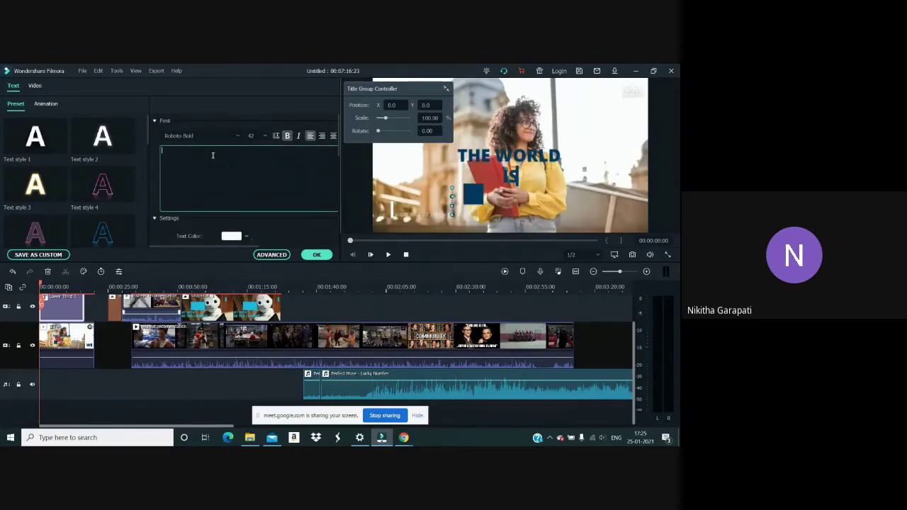
{"action": "type", "text": "irt"}
{"action": "key", "text": "BackSpace"}
{"action": "key", "text": "BackSpace"}
{"action": "key", "text": "BackSpace"}
{"action": "type", "text": "LET IN"}
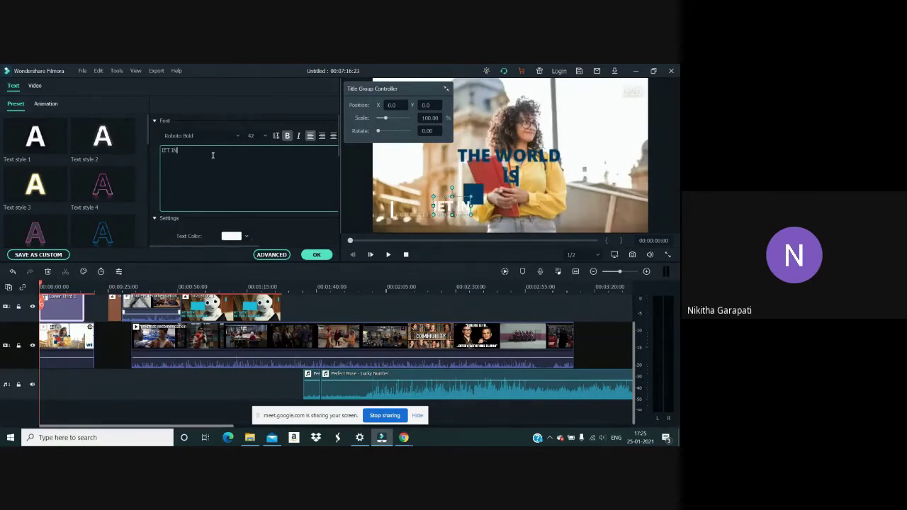
{"action": "type", "text": "KHEART"}
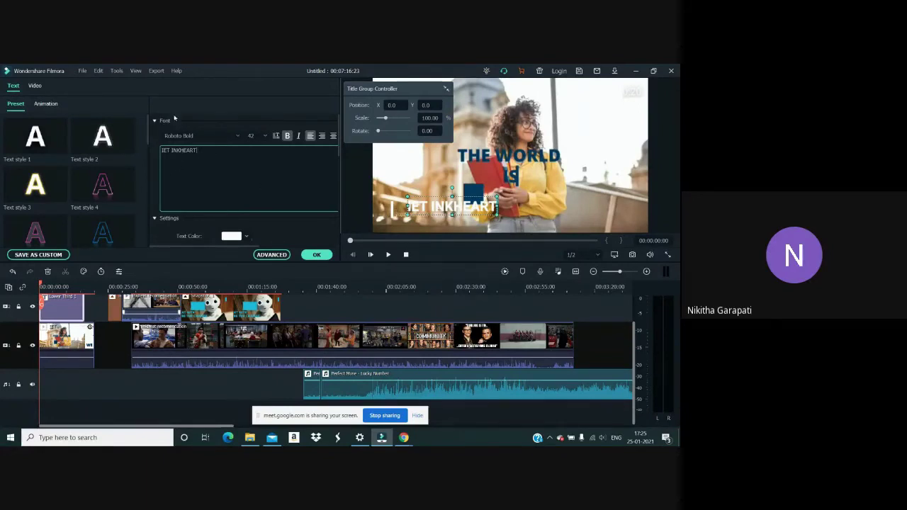
Examine the font, size and text colour choices for the IET INKHEART text, including the custom colour picker, without changing them
{"action": "left_click", "coordinate": [237, 137]}
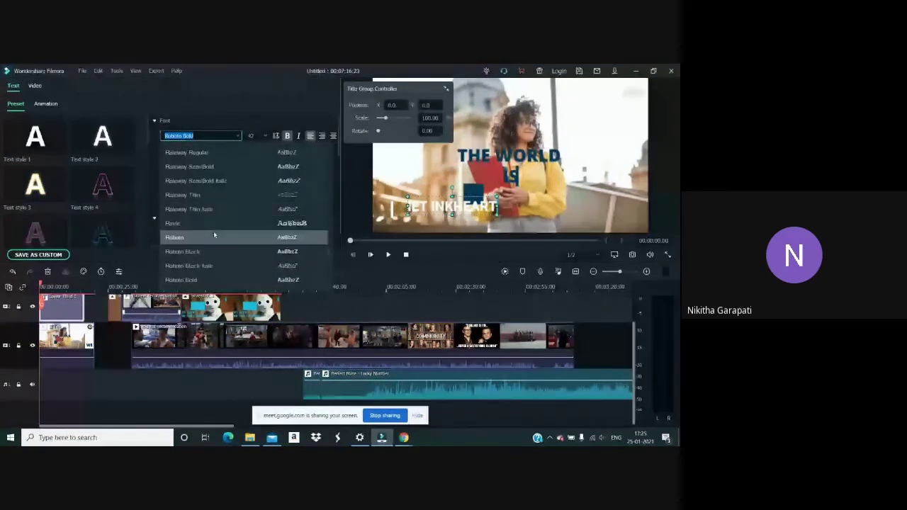
{"action": "left_click", "coordinate": [262, 135]}
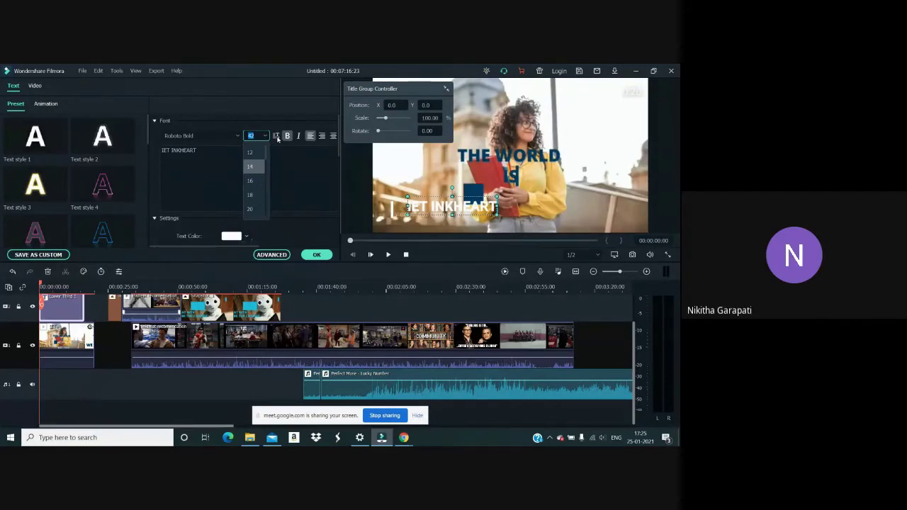
{"action": "left_click", "coordinate": [233, 237]}
{"action": "left_click", "coordinate": [247, 236]}
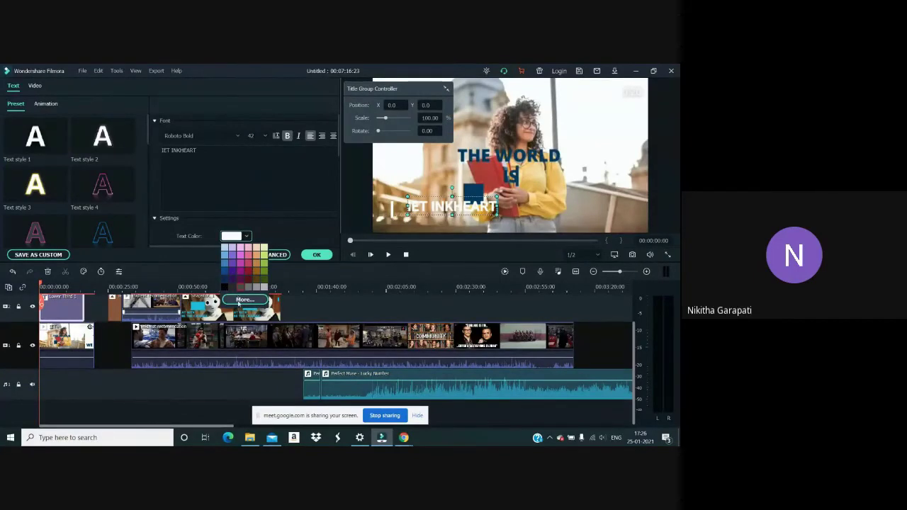
{"action": "left_click", "coordinate": [241, 301]}
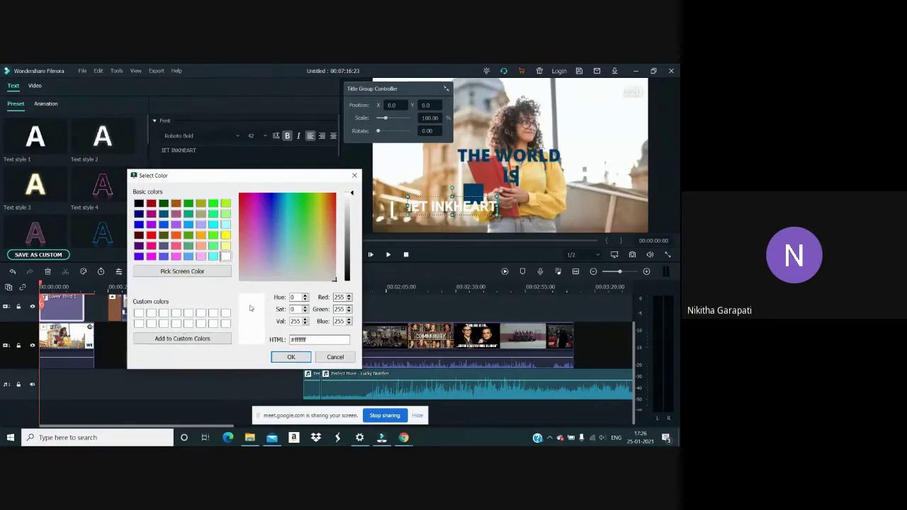
{"action": "left_click", "coordinate": [335, 357]}
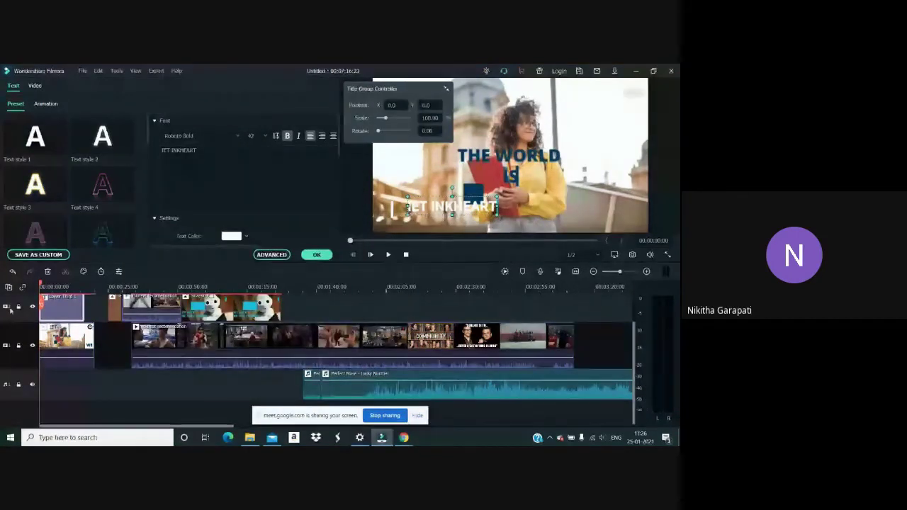
Browse the preset text styles available for the IET INKHEART title
{"action": "mouse_move", "coordinate": [53, 202]}
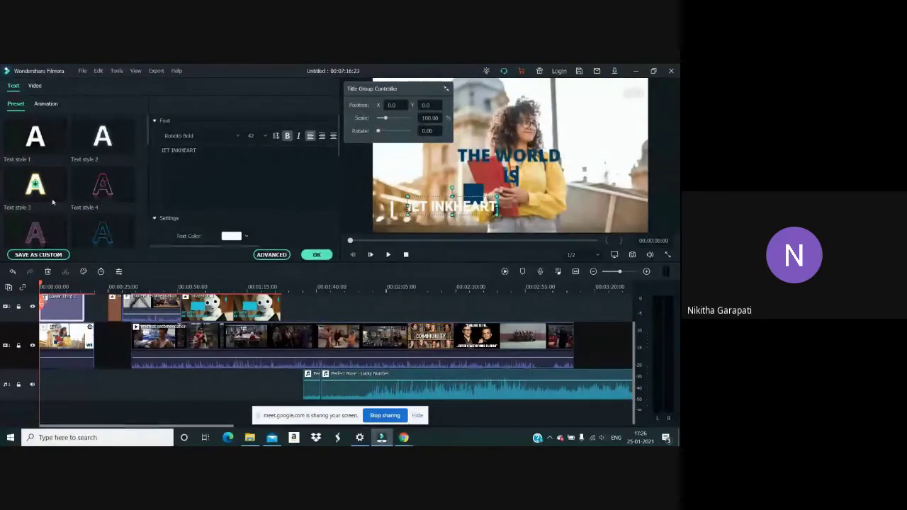
{"action": "scroll", "coordinate": [65, 206], "scroll_direction": "down", "scroll_amount": 6}
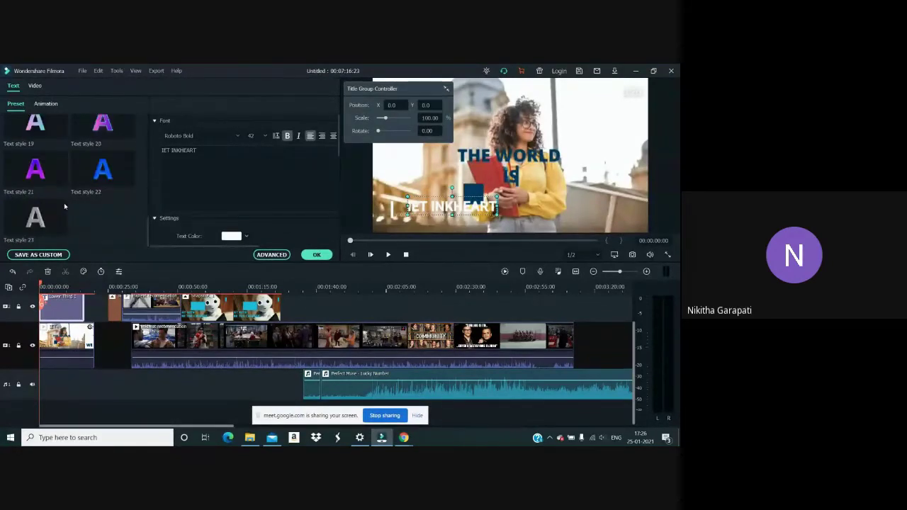
{"action": "scroll", "coordinate": [63, 207], "scroll_direction": "up", "scroll_amount": 6}
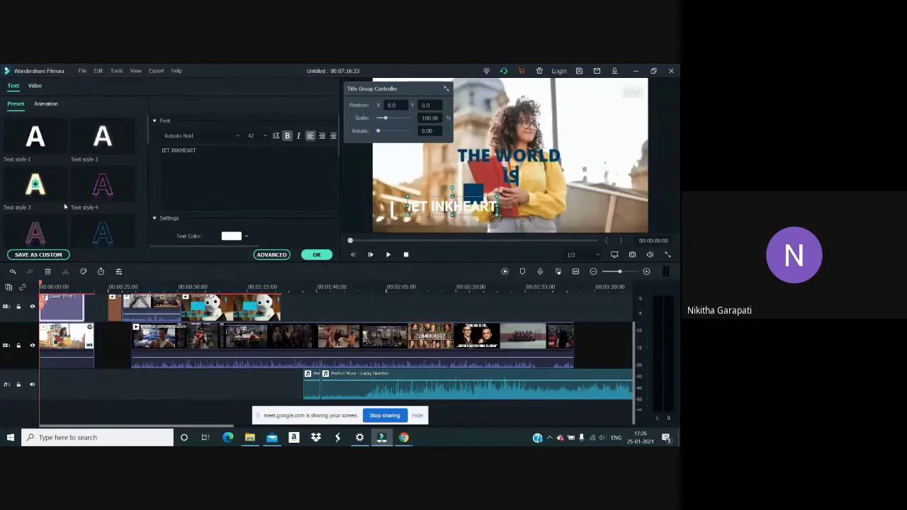
{"action": "scroll", "coordinate": [65, 206], "scroll_direction": "down", "scroll_amount": 5}
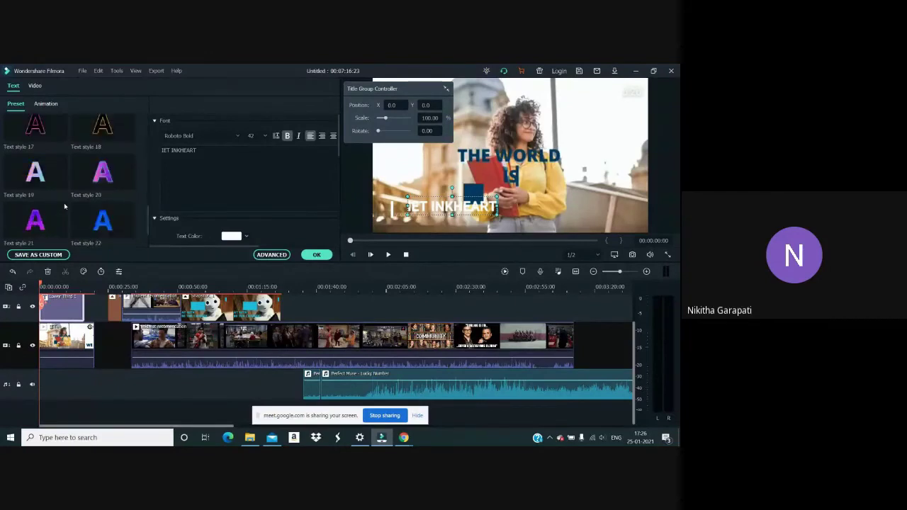
{"action": "left_click", "coordinate": [92, 178]}
{"action": "scroll", "coordinate": [89, 183], "scroll_direction": "up", "scroll_amount": 5}
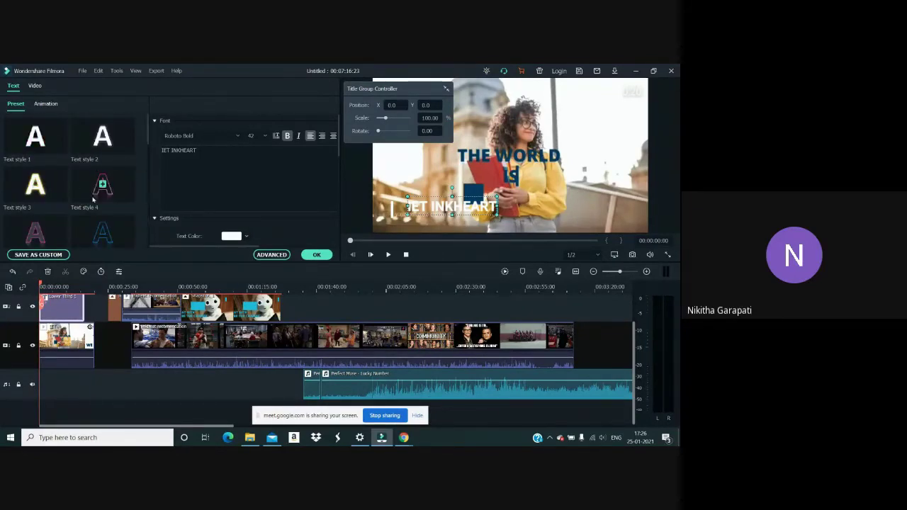
Explore the title's text animations, selecting Cinema style, playing the opening from the start and browsing the remaining animation presets
{"action": "left_click", "coordinate": [37, 105]}
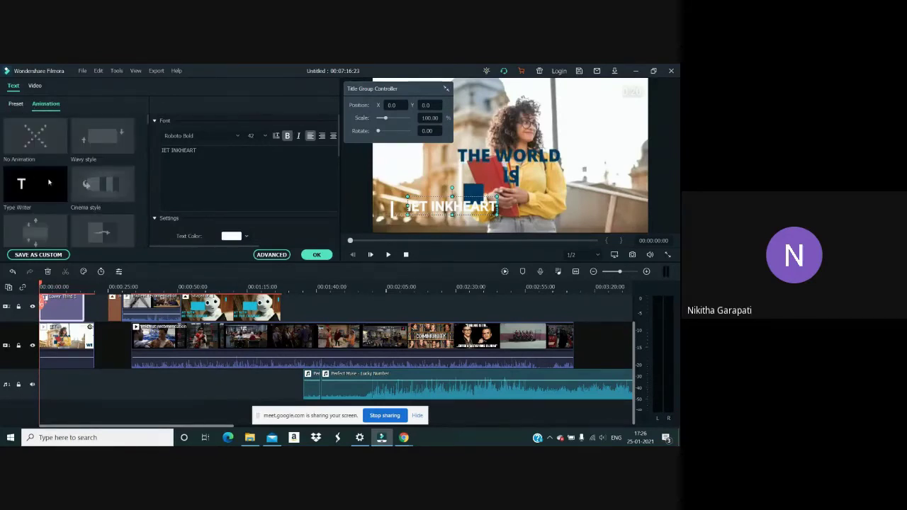
{"action": "left_click", "coordinate": [92, 190]}
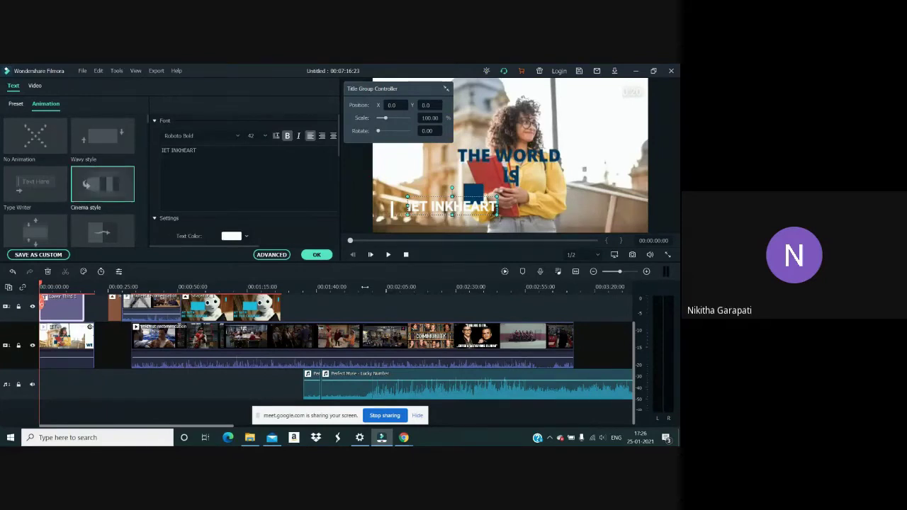
{"action": "left_click", "coordinate": [388, 254]}
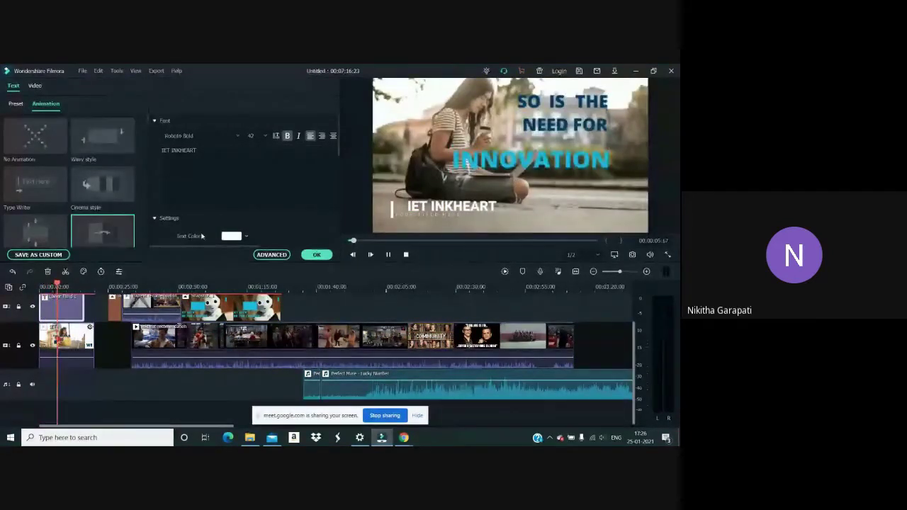
{"action": "left_click_drag", "start_coordinate": [354, 243], "coordinate": [349, 242]}
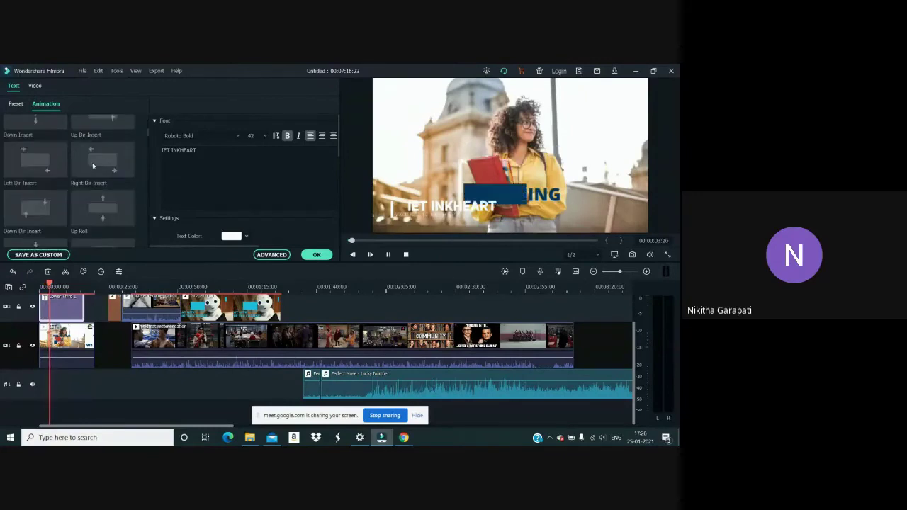
{"action": "scroll", "coordinate": [92, 163], "scroll_direction": "down", "scroll_amount": 3}
{"action": "scroll", "coordinate": [92, 162], "scroll_direction": "down", "scroll_amount": 5}
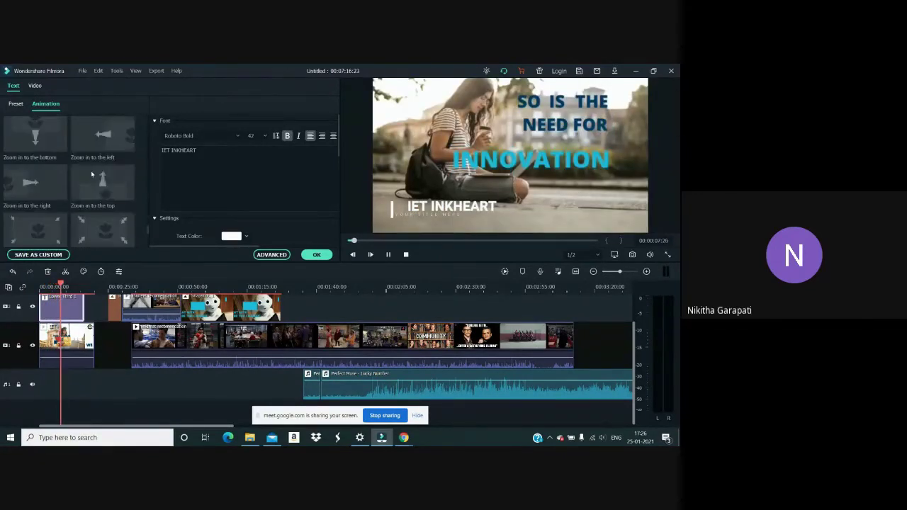
{"action": "scroll", "coordinate": [92, 171], "scroll_direction": "down", "scroll_amount": 3}
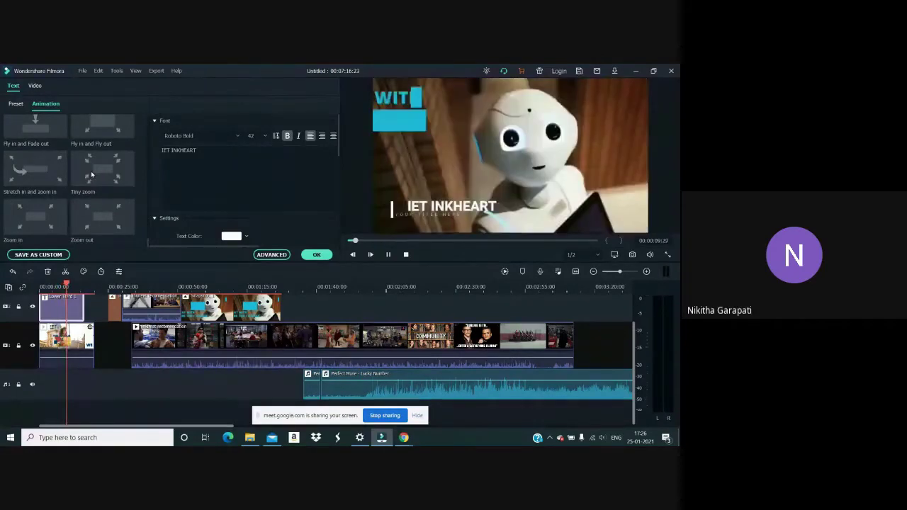
{"action": "scroll", "coordinate": [91, 170], "scroll_direction": "down", "scroll_amount": 3}
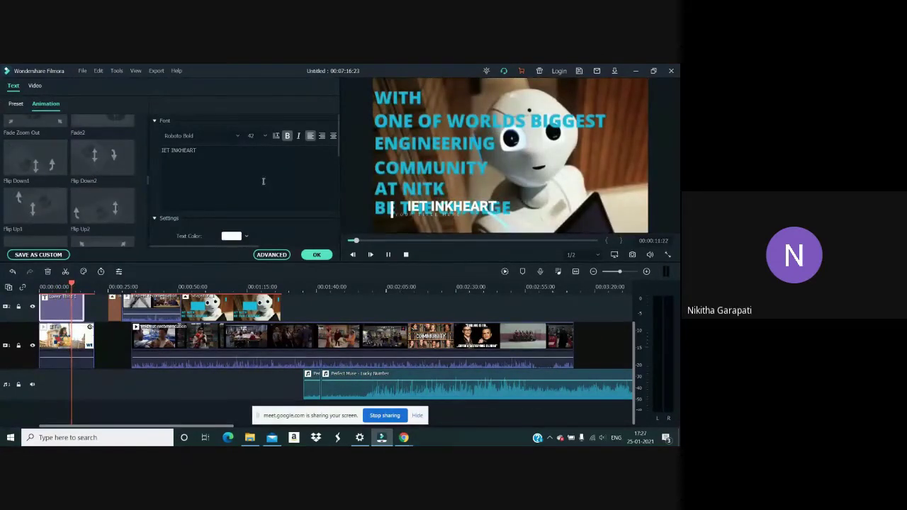
Inspect the editing properties of the main-track video, the overlay video and the snapshot image, and close them
{"action": "left_click", "coordinate": [268, 339]}
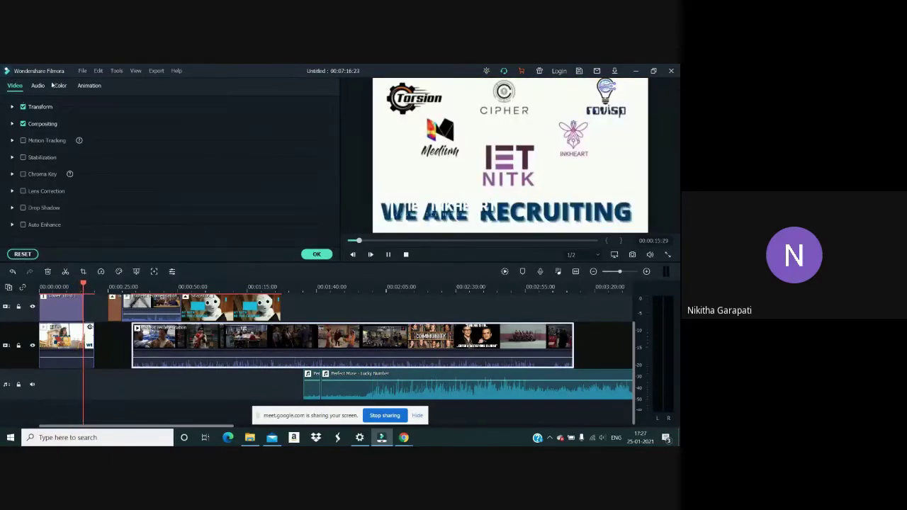
{"action": "left_click", "coordinate": [158, 302]}
{"action": "left_click", "coordinate": [236, 312]}
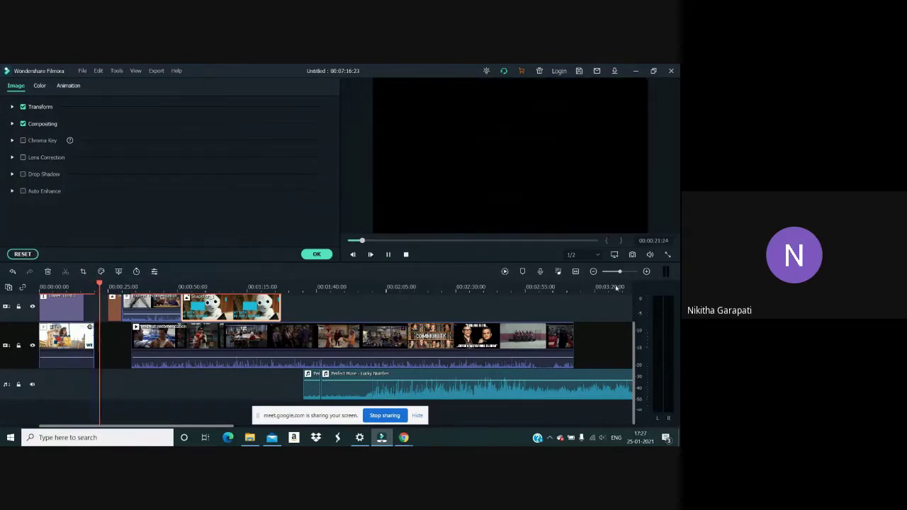
{"action": "left_click", "coordinate": [316, 254]}
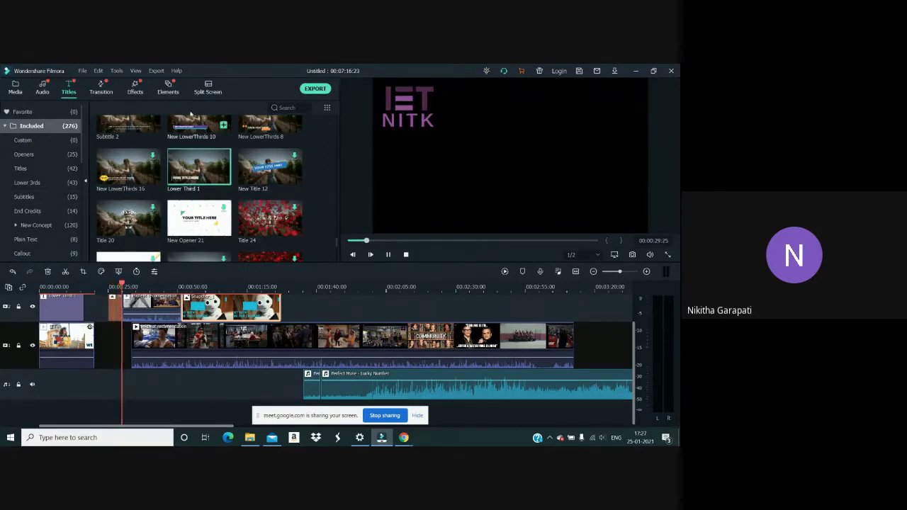
Pause the timeline playback and open the transitions library
{"action": "left_click", "coordinate": [390, 256]}
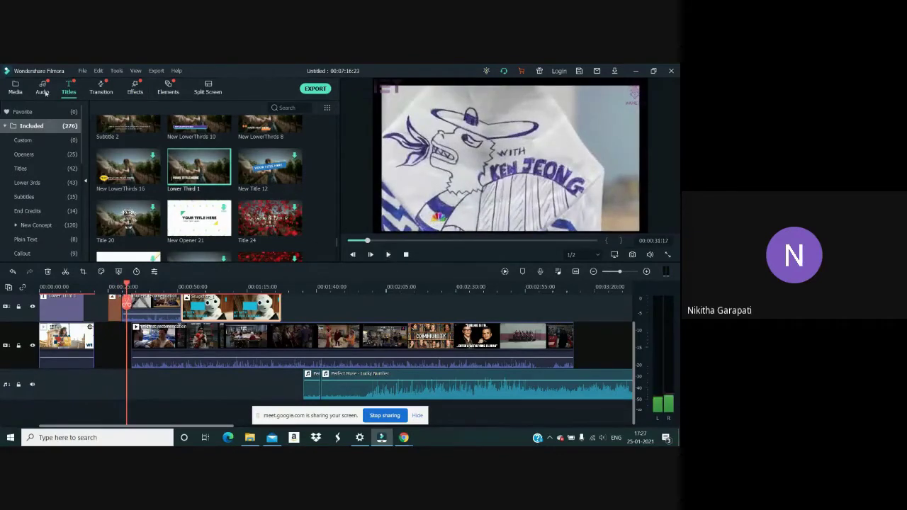
{"action": "left_click", "coordinate": [112, 87]}
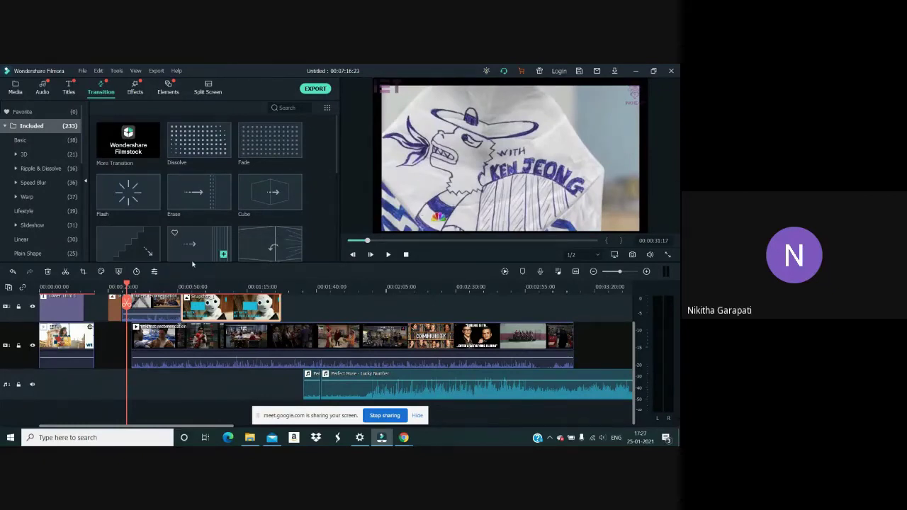
Examine the range of included transition presets, from the basic wipes and zooms to the linear and plain shape styles
{"action": "scroll", "coordinate": [206, 211], "scroll_direction": "down", "scroll_amount": 5}
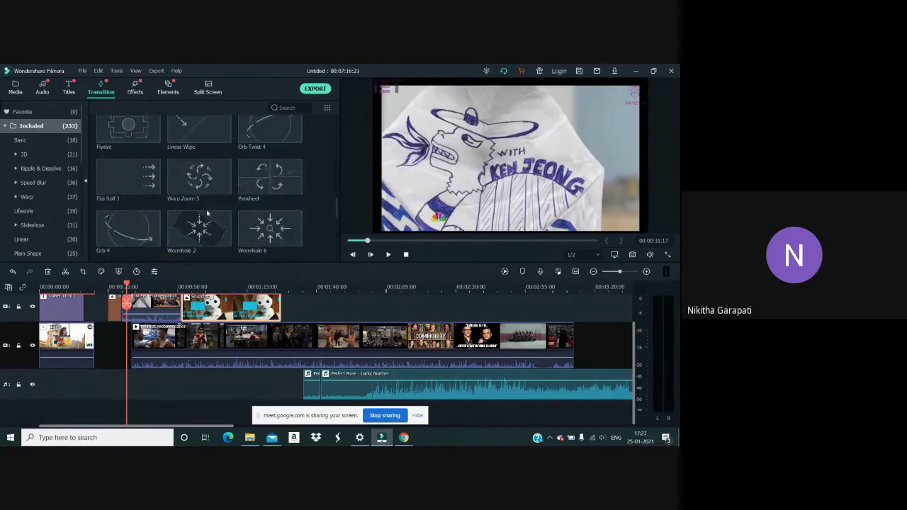
{"action": "scroll", "coordinate": [207, 213], "scroll_direction": "down", "scroll_amount": 3}
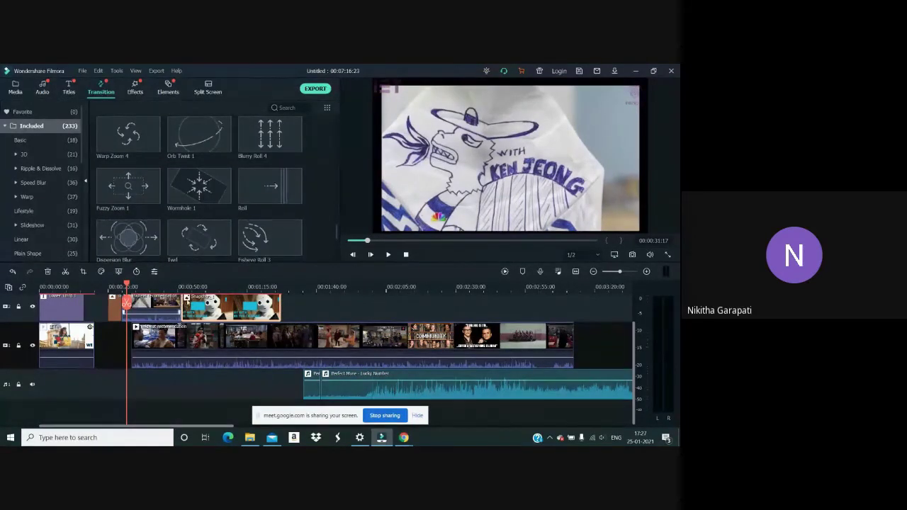
{"action": "scroll", "coordinate": [191, 191], "scroll_direction": "down", "scroll_amount": 6}
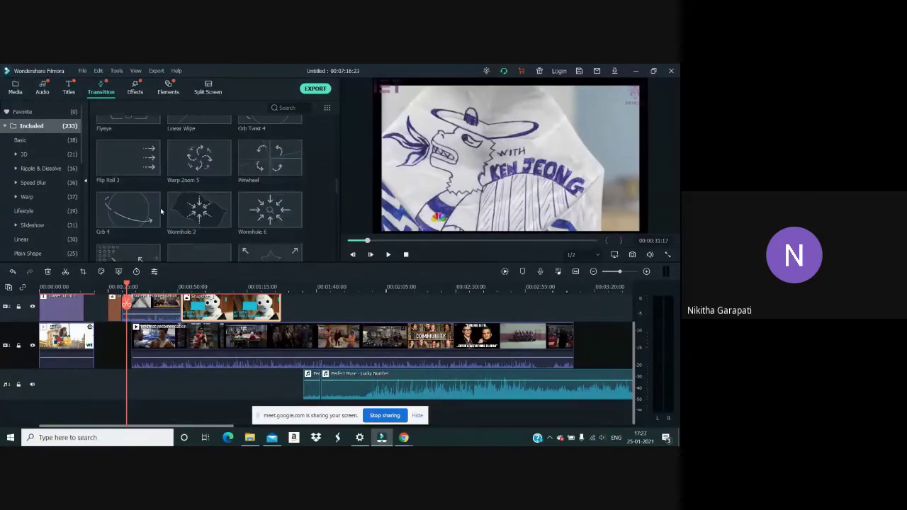
{"action": "scroll", "coordinate": [172, 201], "scroll_direction": "down", "scroll_amount": 3}
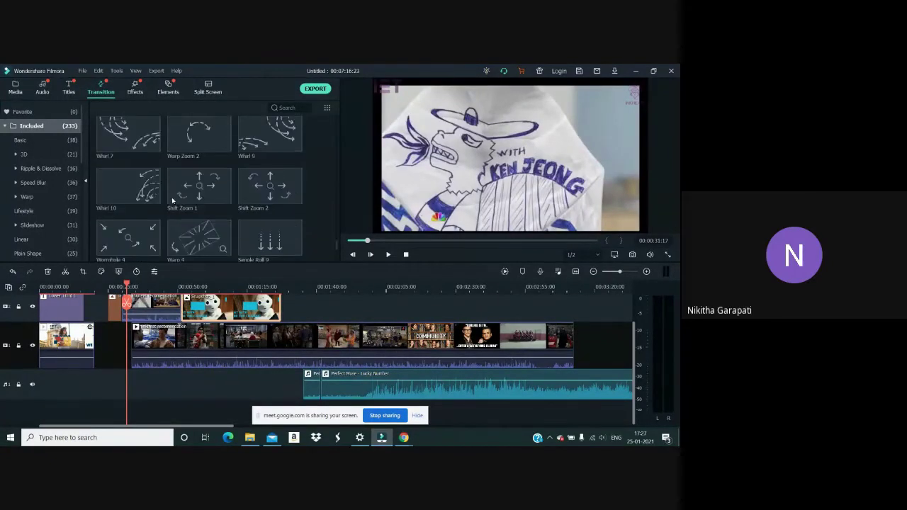
{"action": "scroll", "coordinate": [173, 201], "scroll_direction": "down", "scroll_amount": 10}
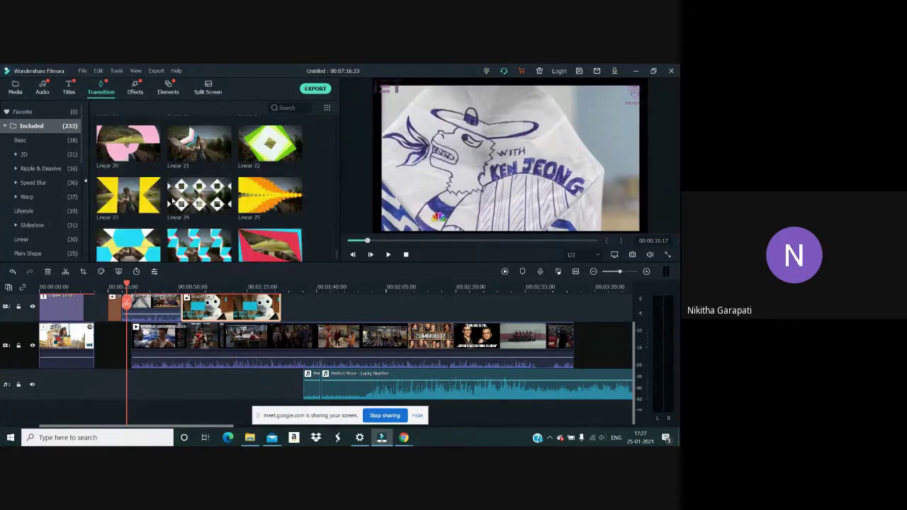
{"action": "scroll", "coordinate": [172, 201], "scroll_direction": "down", "scroll_amount": 5}
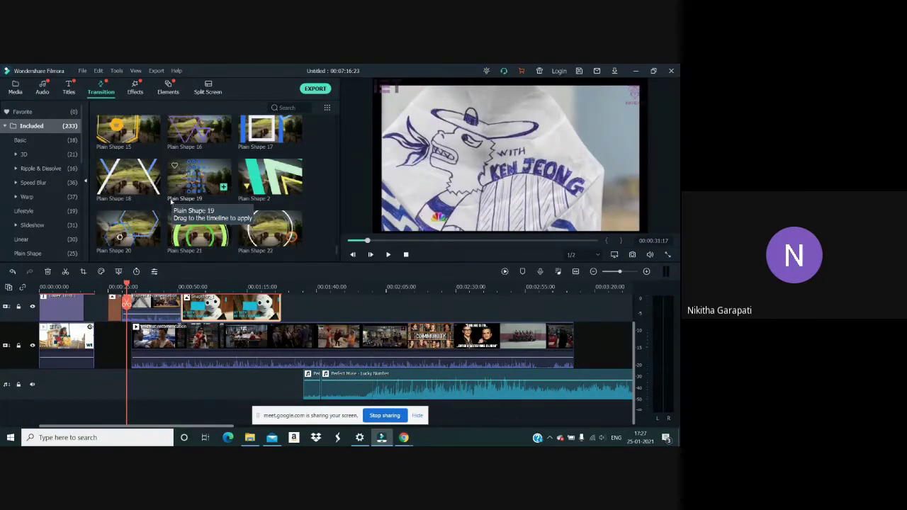
{"action": "scroll", "coordinate": [171, 202], "scroll_direction": "down", "scroll_amount": 3}
{"action": "scroll", "coordinate": [171, 202], "scroll_direction": "down", "scroll_amount": 1}
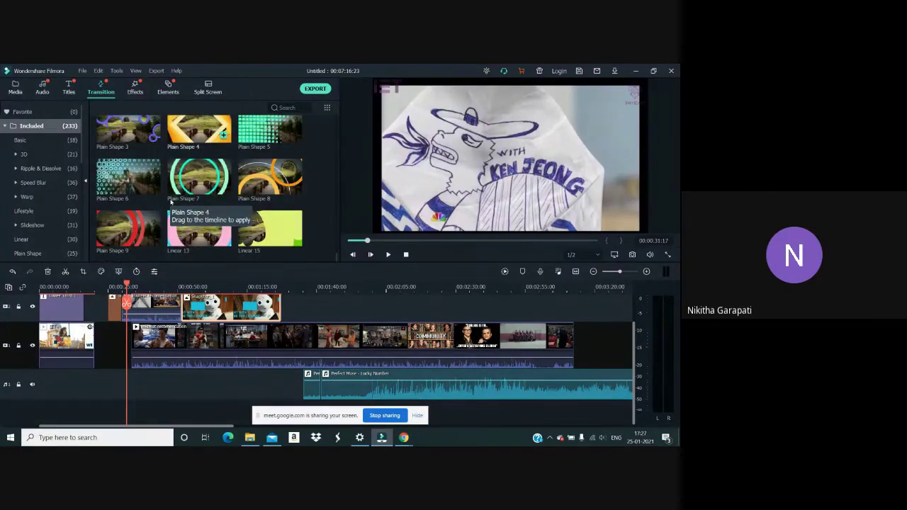
{"action": "scroll", "coordinate": [171, 202], "scroll_direction": "down", "scroll_amount": 5}
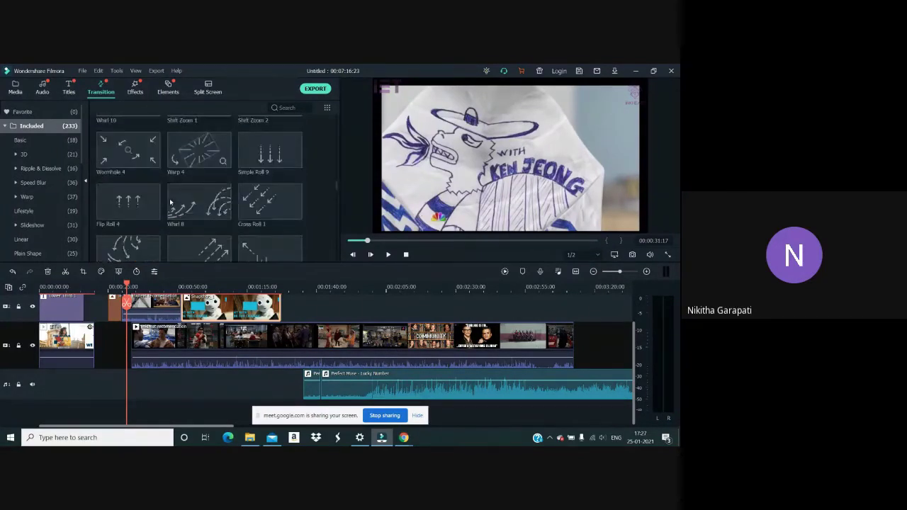
{"action": "scroll", "coordinate": [170, 203], "scroll_direction": "down", "scroll_amount": 4}
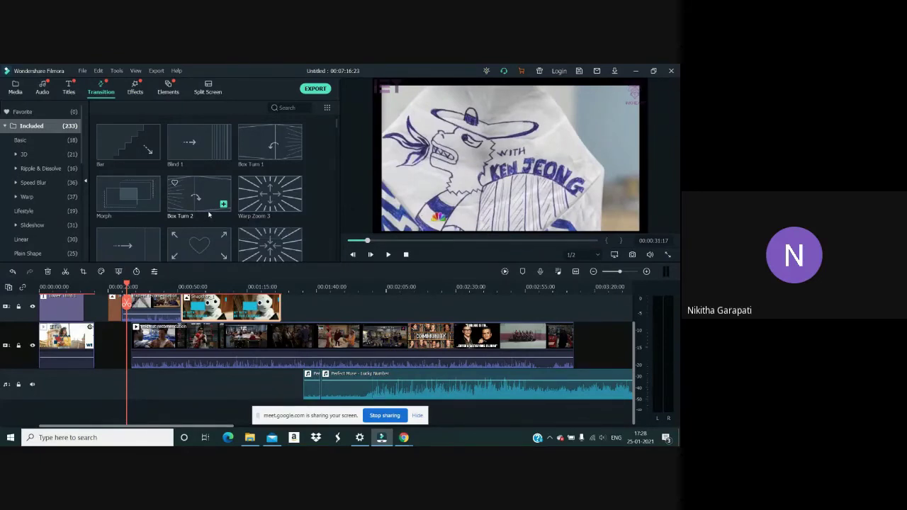
{"action": "scroll", "coordinate": [256, 198], "scroll_direction": "down", "scroll_amount": 6}
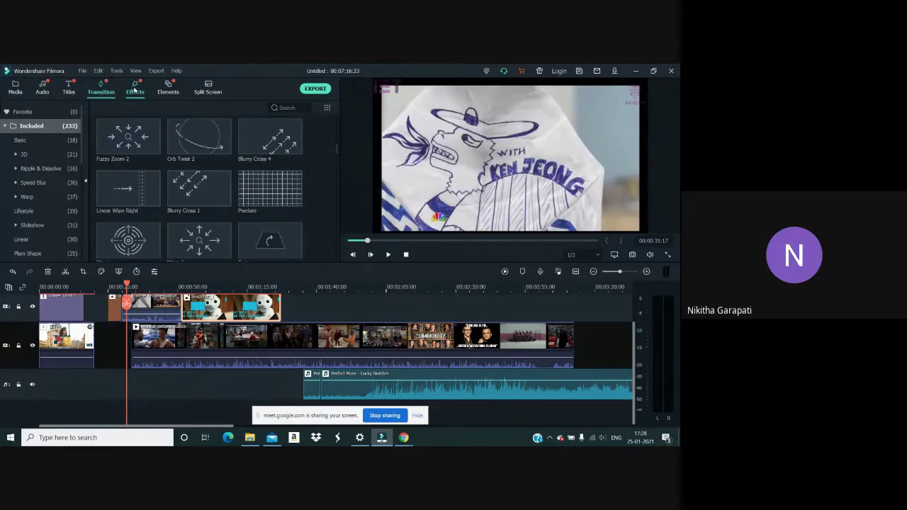
Open the effects library and browse its included filters and overlays
{"action": "left_click", "coordinate": [134, 90]}
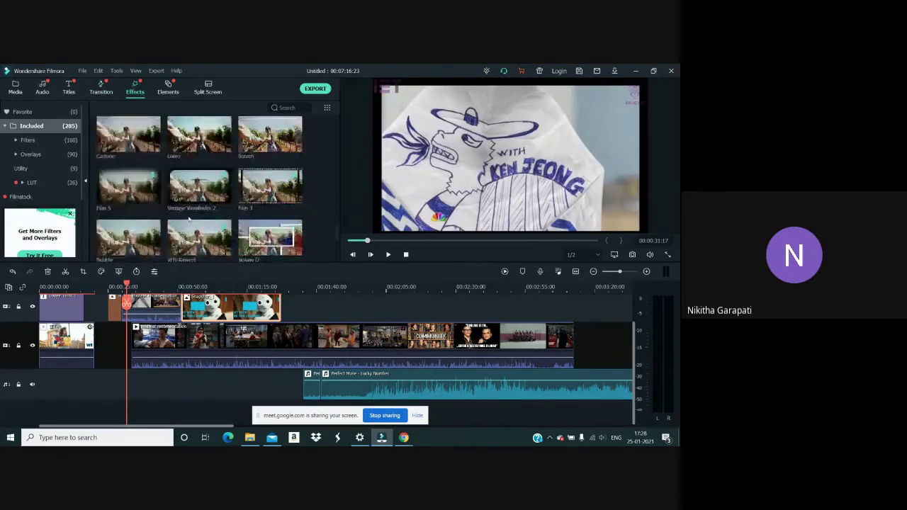
{"action": "scroll", "coordinate": [188, 219], "scroll_direction": "down", "scroll_amount": 3}
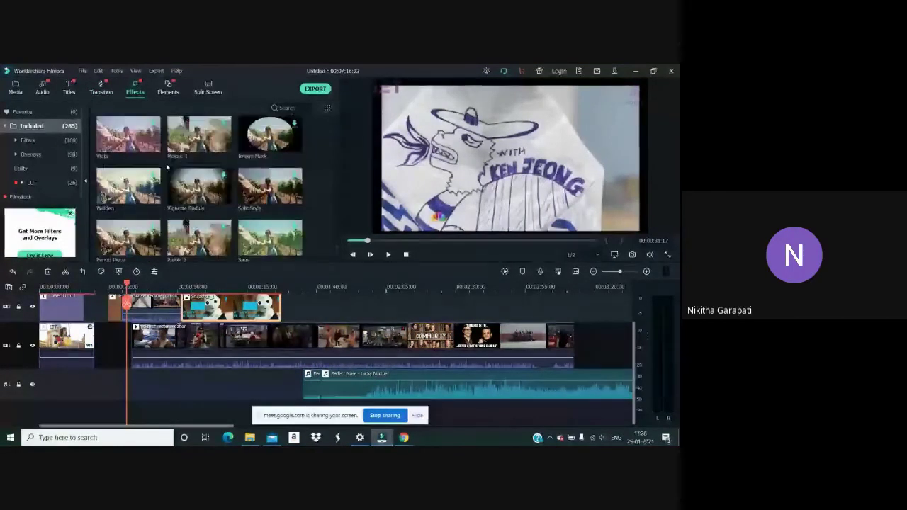
{"action": "scroll", "coordinate": [164, 168], "scroll_direction": "down", "scroll_amount": 3}
{"action": "scroll", "coordinate": [164, 168], "scroll_direction": "down", "scroll_amount": 3}
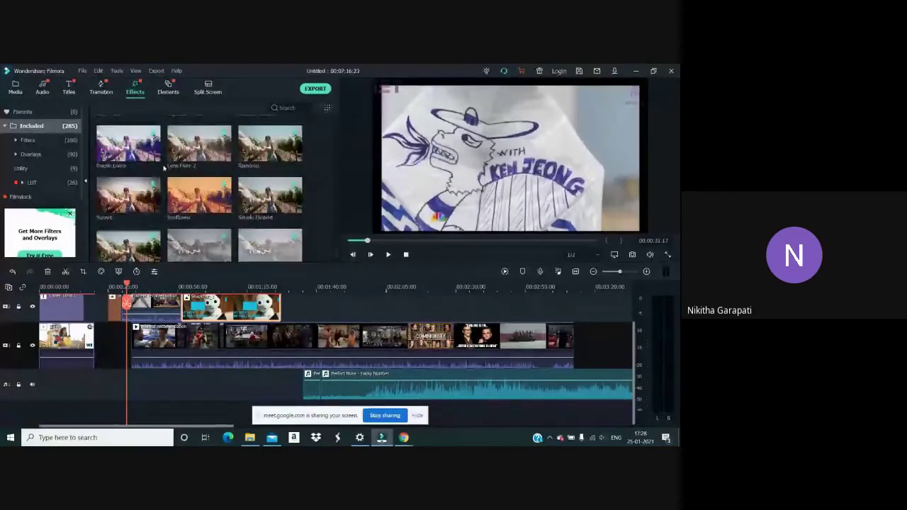
{"action": "scroll", "coordinate": [164, 168], "scroll_direction": "down", "scroll_amount": 5}
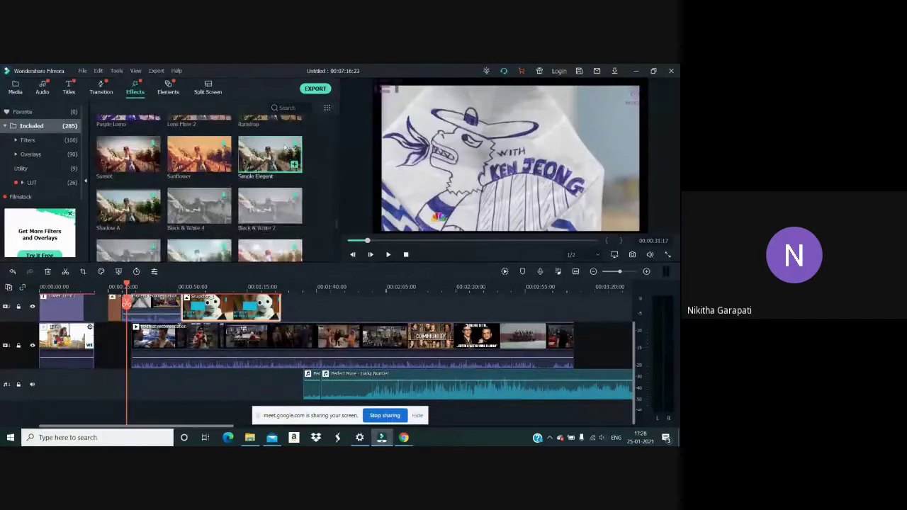
{"action": "scroll", "coordinate": [266, 204], "scroll_direction": "up", "scroll_amount": 5}
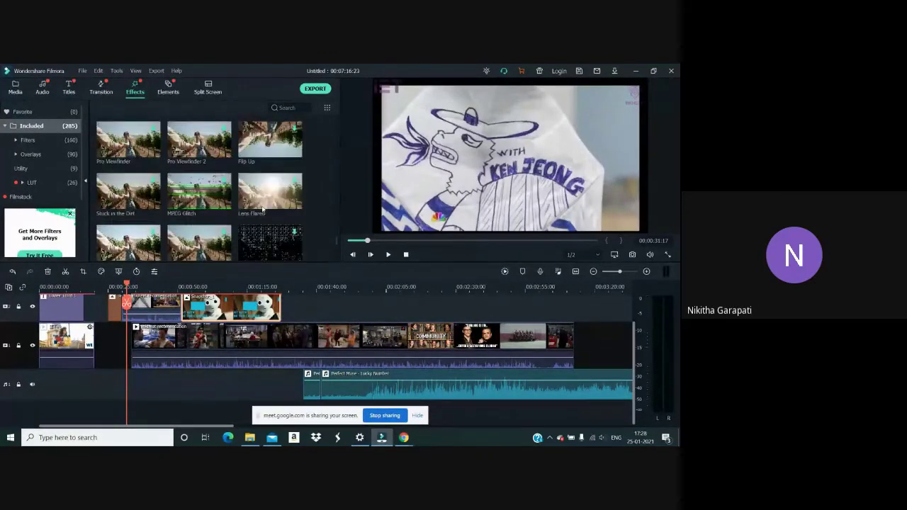
Open the elements library and examine its included graphics, such as the hand-drawn, badge, pet, web and tutorial elements
{"action": "left_click", "coordinate": [168, 87]}
{"action": "scroll", "coordinate": [174, 223], "scroll_direction": "down", "scroll_amount": 5}
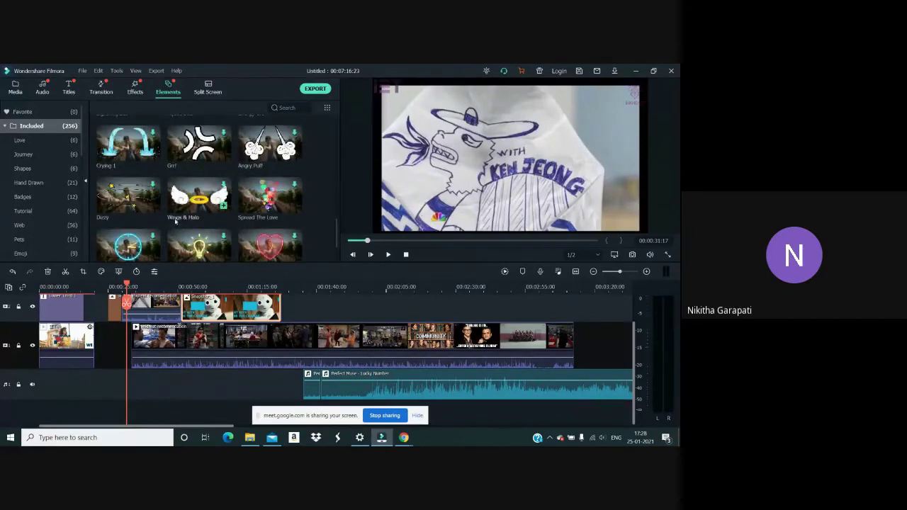
{"action": "scroll", "coordinate": [176, 222], "scroll_direction": "down", "scroll_amount": 10}
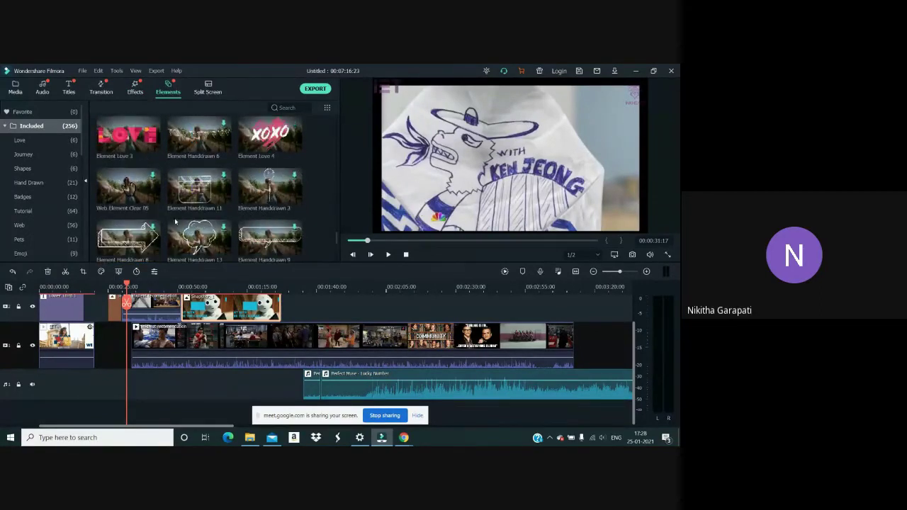
{"action": "scroll", "coordinate": [124, 212], "scroll_direction": "down", "scroll_amount": 5}
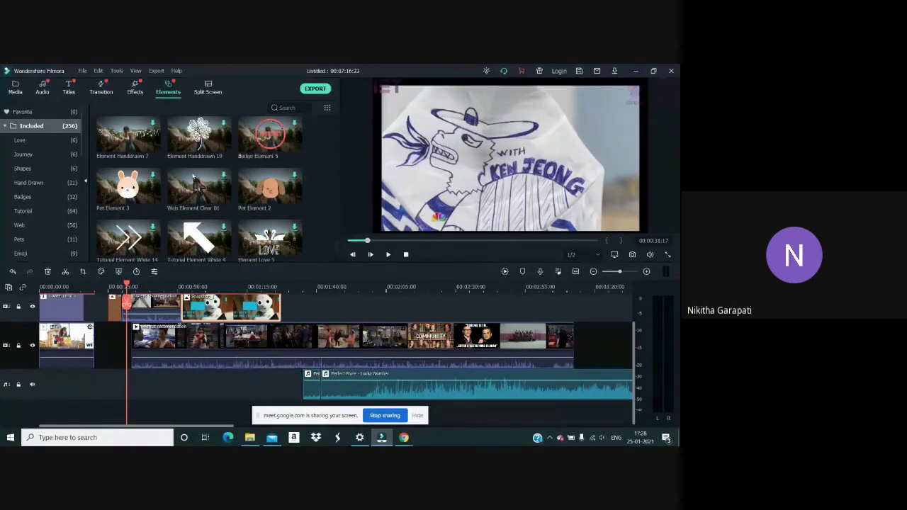
{"action": "scroll", "coordinate": [218, 259], "scroll_direction": "down", "scroll_amount": 5}
{"action": "scroll", "coordinate": [217, 259], "scroll_direction": "down", "scroll_amount": 5}
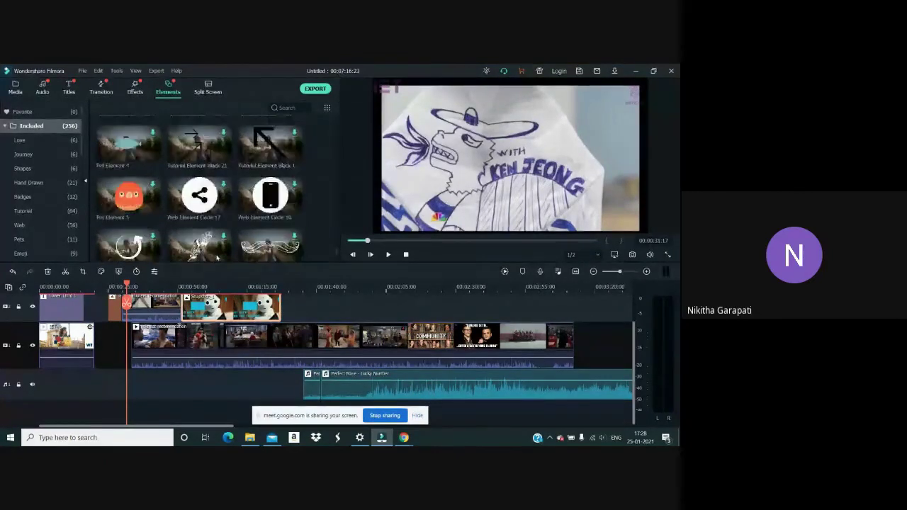
{"action": "mouse_move", "coordinate": [211, 223]}
{"action": "scroll", "coordinate": [196, 221], "scroll_direction": "down", "scroll_amount": 3}
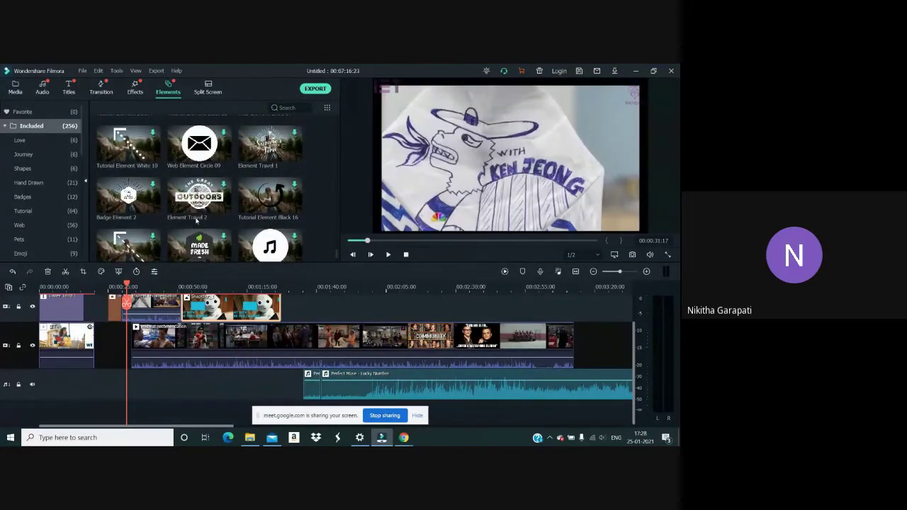
{"action": "scroll", "coordinate": [196, 221], "scroll_direction": "down", "scroll_amount": 5}
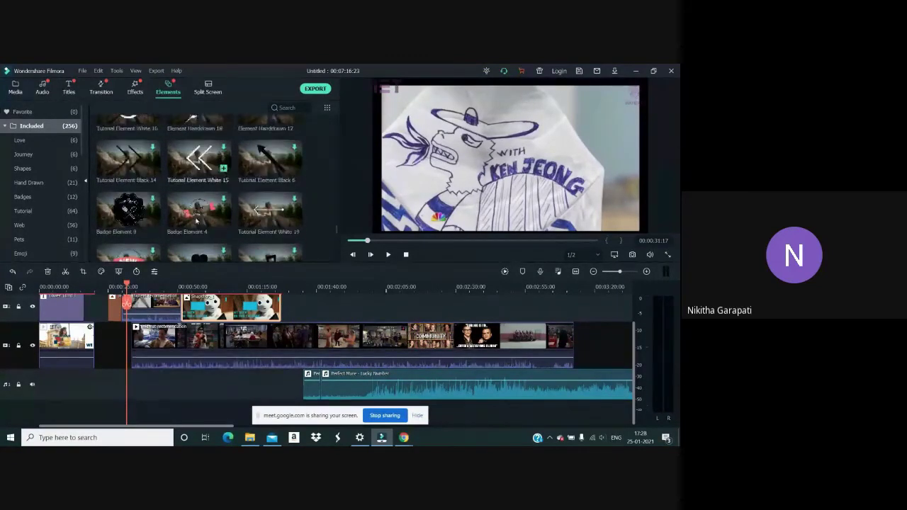
{"action": "scroll", "coordinate": [196, 221], "scroll_direction": "down", "scroll_amount": 5}
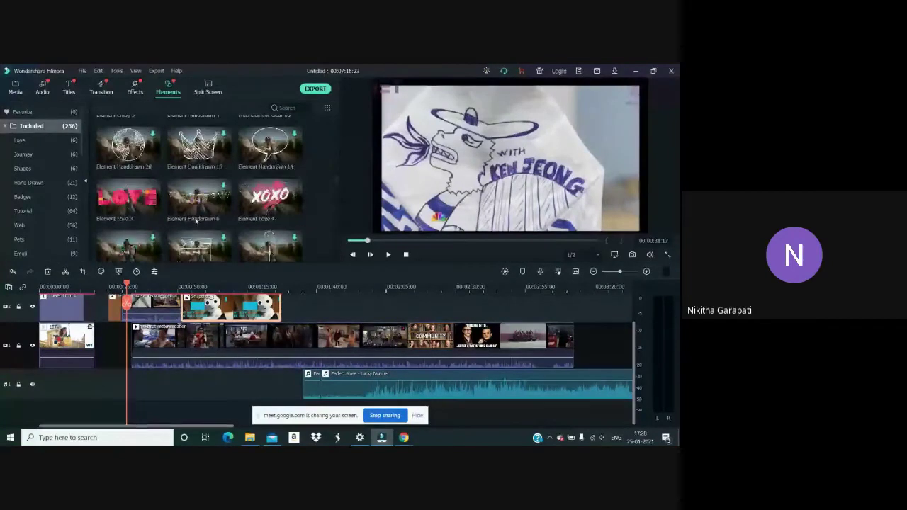
{"action": "scroll", "coordinate": [196, 221], "scroll_direction": "up", "scroll_amount": 5}
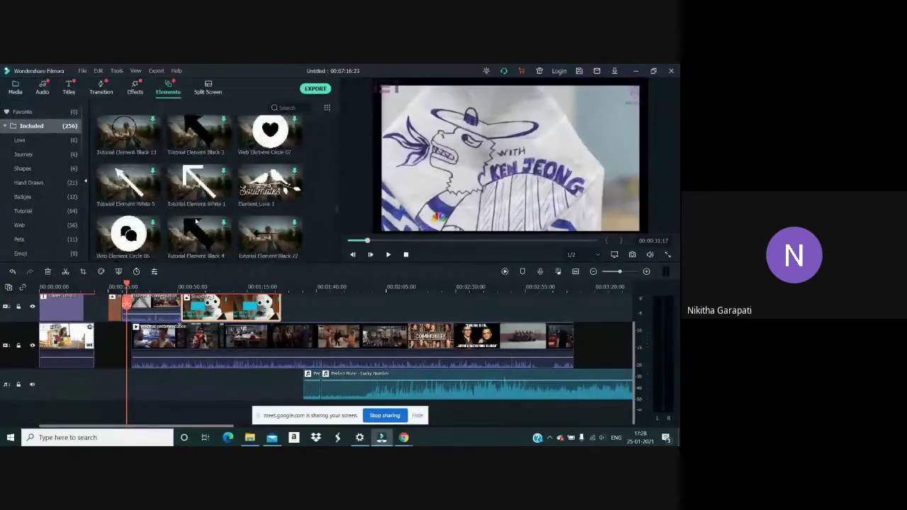
{"action": "scroll", "coordinate": [196, 221], "scroll_direction": "up", "scroll_amount": 3}
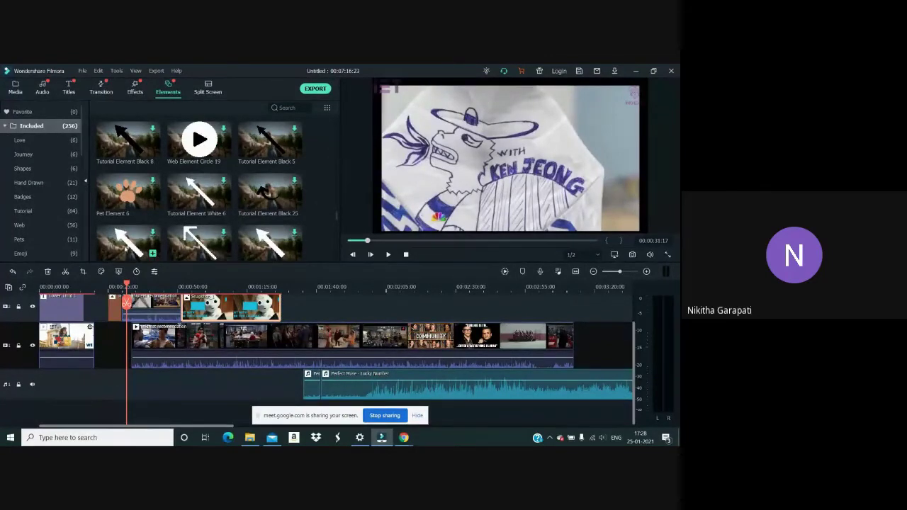
{"action": "scroll", "coordinate": [254, 248], "scroll_direction": "down", "scroll_amount": 5}
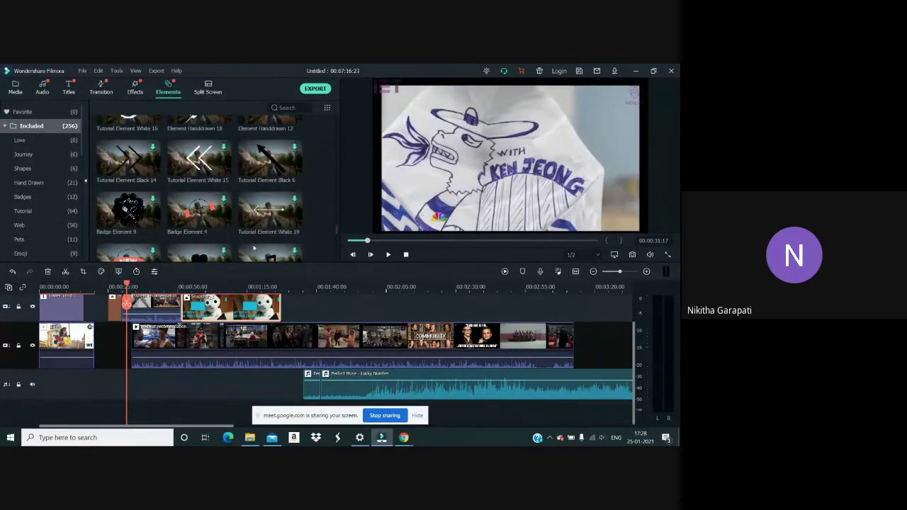
{"action": "scroll", "coordinate": [254, 247], "scroll_direction": "up", "scroll_amount": 5}
{"action": "scroll", "coordinate": [233, 217], "scroll_direction": "down", "scroll_amount": 3}
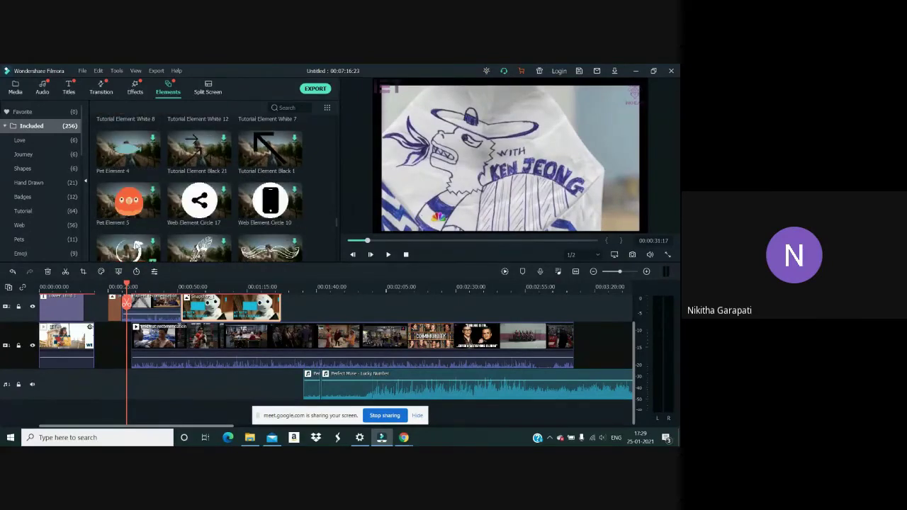
{"action": "scroll", "coordinate": [205, 251], "scroll_direction": "down", "scroll_amount": 3}
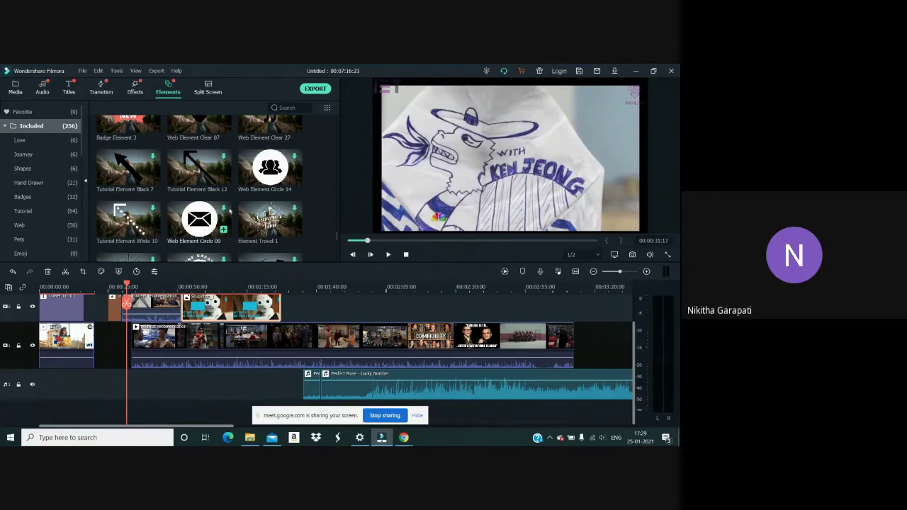
{"action": "scroll", "coordinate": [230, 205], "scroll_direction": "down", "scroll_amount": 3}
{"action": "scroll", "coordinate": [232, 227], "scroll_direction": "down", "scroll_amount": 3}
{"action": "scroll", "coordinate": [232, 228], "scroll_direction": "up", "scroll_amount": 5}
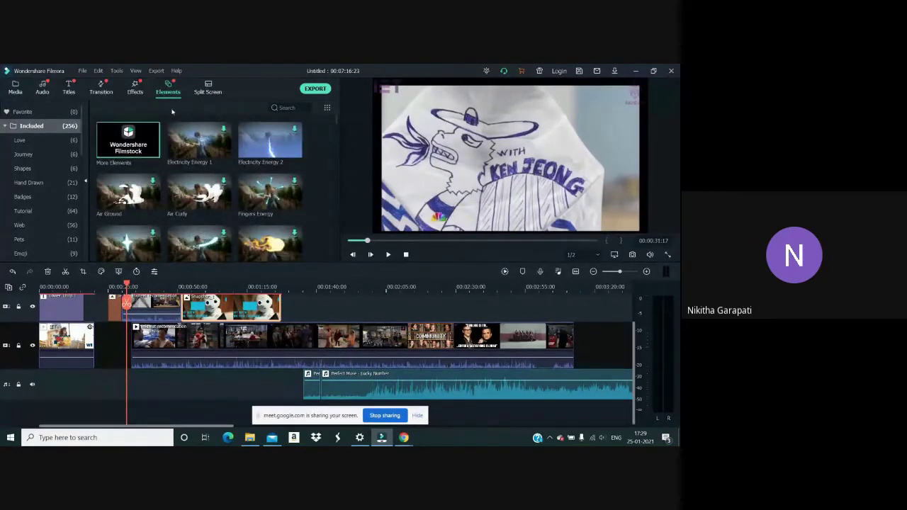
Open the split screen library, preview the side-by-side two-pane layout and browse the remaining layouts
{"action": "left_click", "coordinate": [208, 89]}
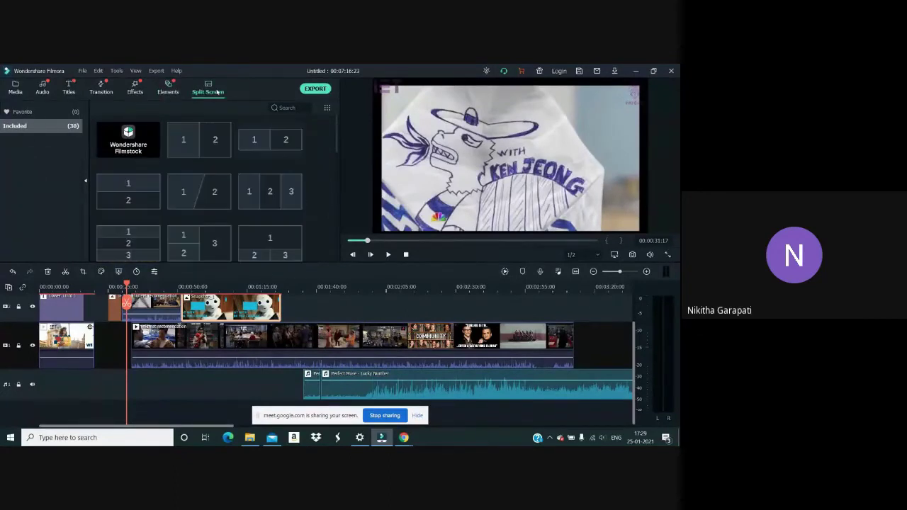
{"action": "left_click", "coordinate": [194, 146]}
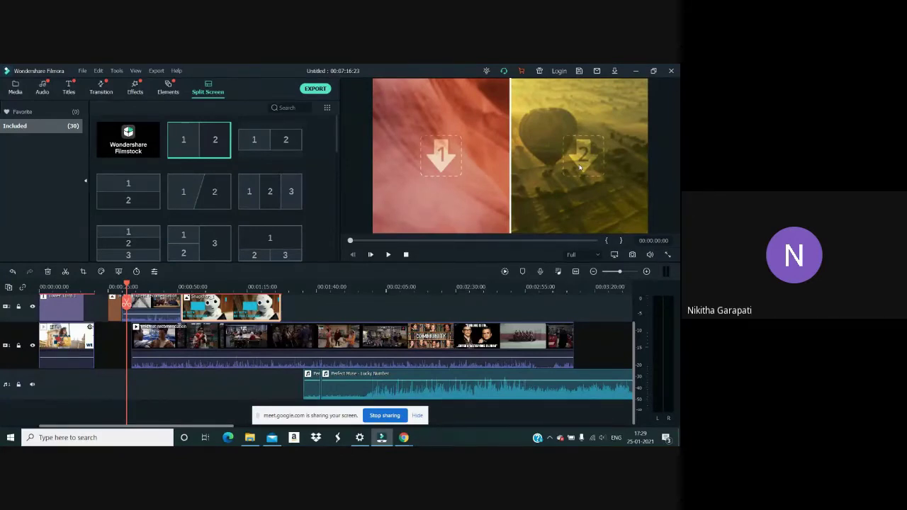
{"action": "scroll", "coordinate": [204, 209], "scroll_direction": "down", "scroll_amount": 3}
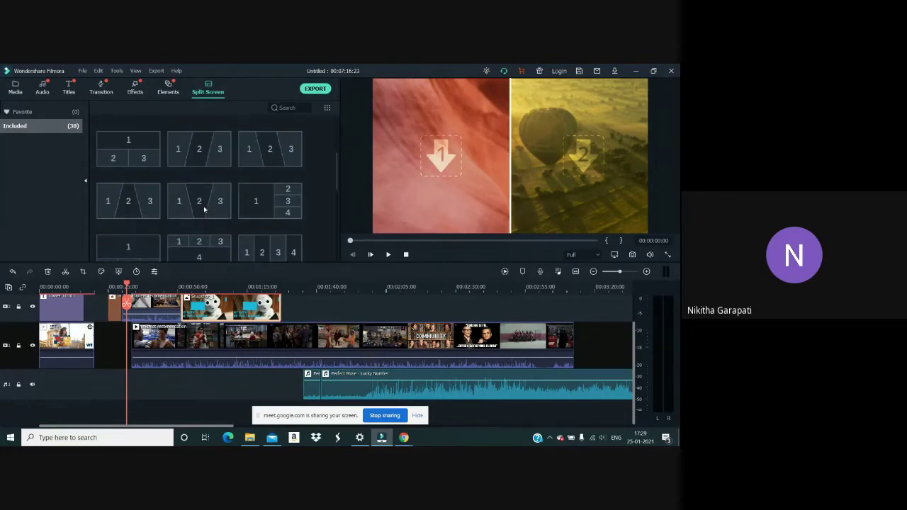
{"action": "scroll", "coordinate": [204, 209], "scroll_direction": "down", "scroll_amount": 5}
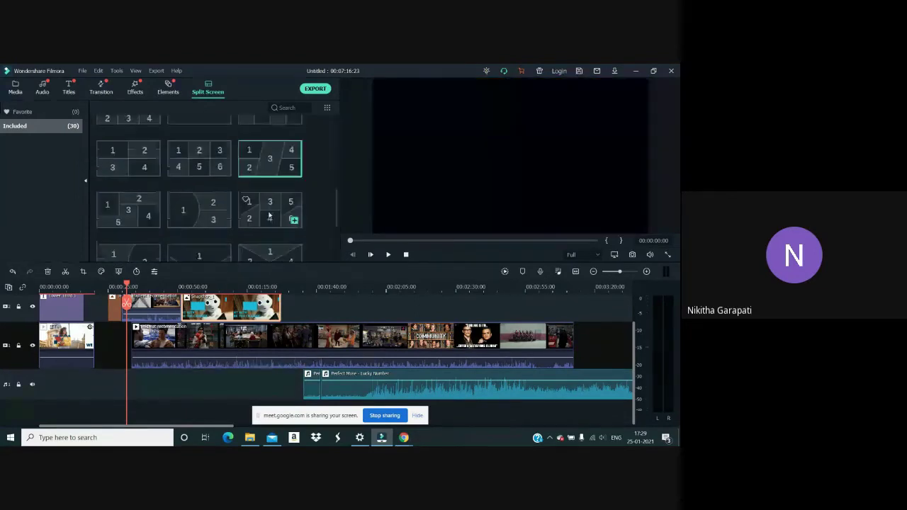
Preview the three-pane split screen layout with the curved divider, scrubbing through its opening and playing its animation
{"action": "left_click", "coordinate": [202, 210]}
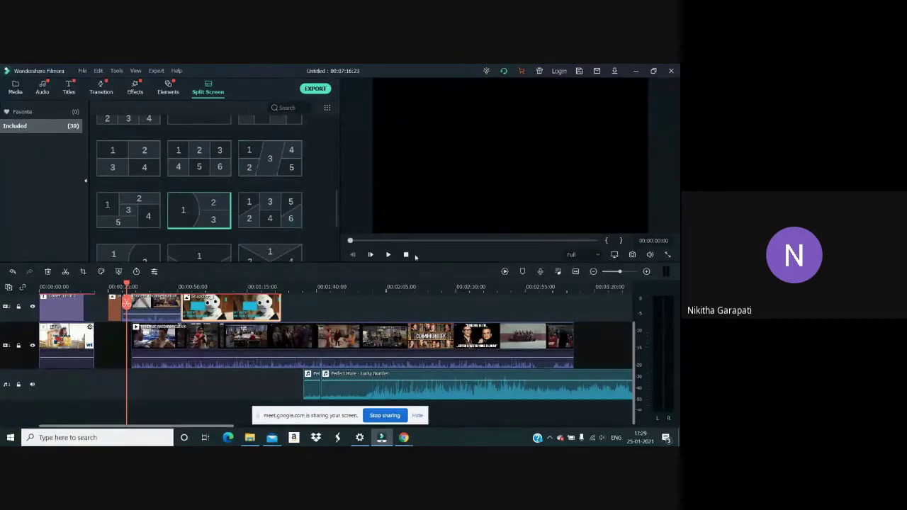
{"action": "left_click_drag", "start_coordinate": [349, 244], "coordinate": [358, 241]}
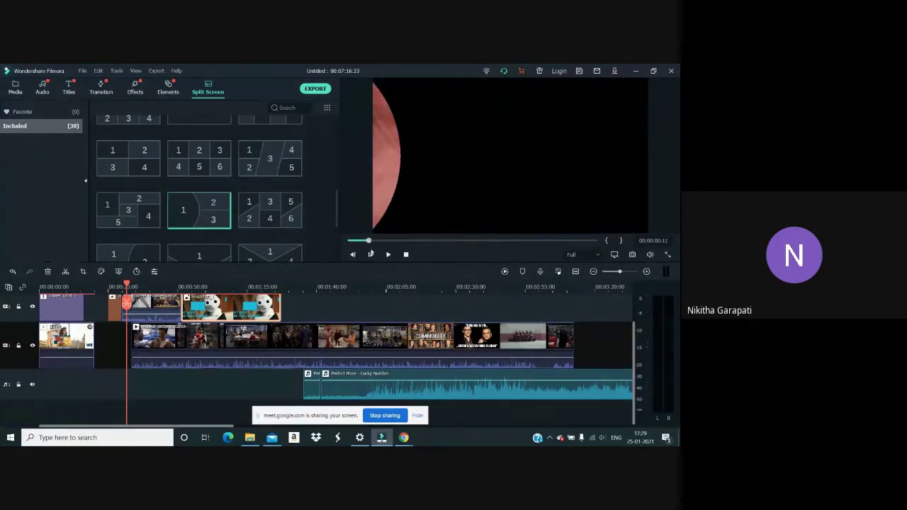
{"action": "left_click", "coordinate": [388, 254]}
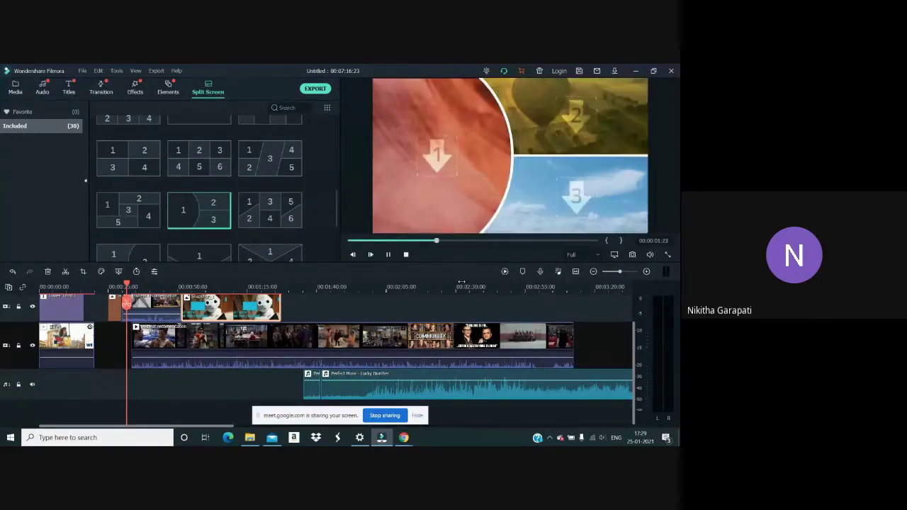
Preview the five-pane split screen layout with the slanted centre pane and browse the other included layouts
{"action": "left_click", "coordinate": [272, 159]}
{"action": "left_click", "coordinate": [388, 255]}
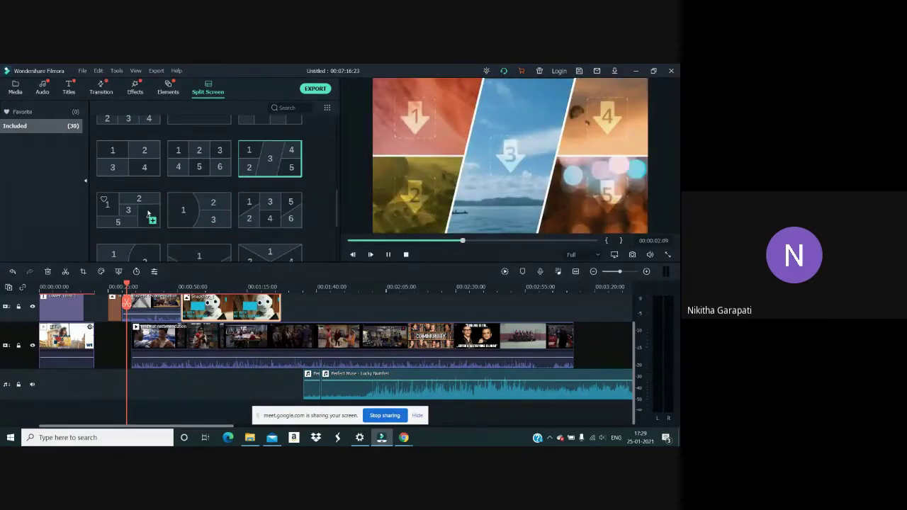
{"action": "scroll", "coordinate": [152, 213], "scroll_direction": "down", "scroll_amount": 5}
{"action": "scroll", "coordinate": [148, 213], "scroll_direction": "up", "scroll_amount": 2}
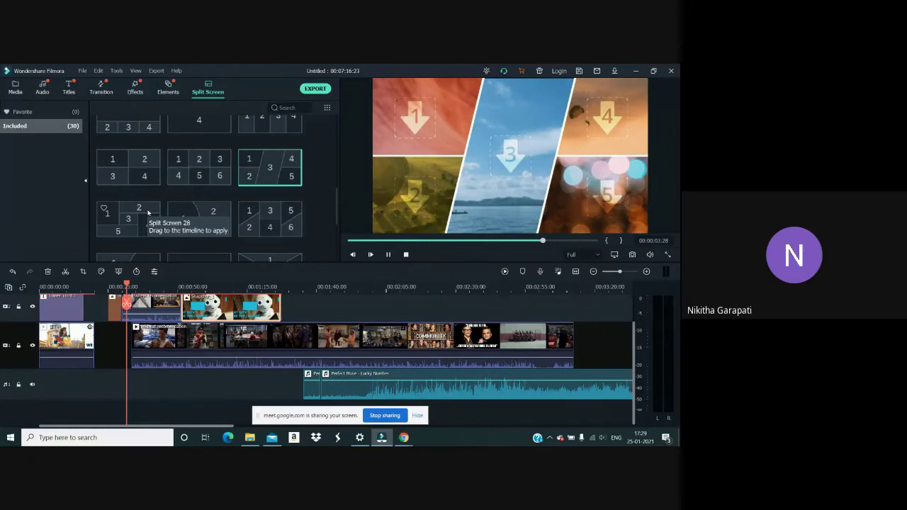
{"action": "scroll", "coordinate": [147, 212], "scroll_direction": "up", "scroll_amount": 5}
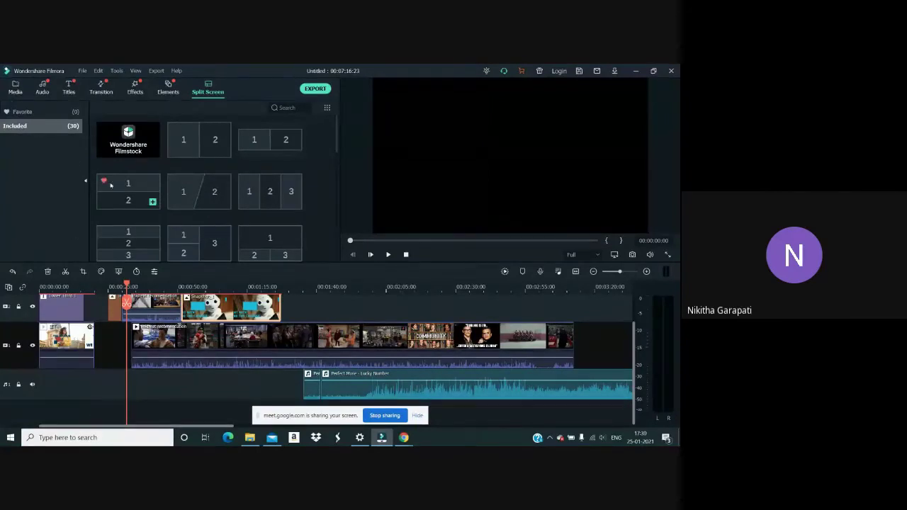
{"action": "scroll", "coordinate": [199, 187], "scroll_direction": "down", "scroll_amount": 3}
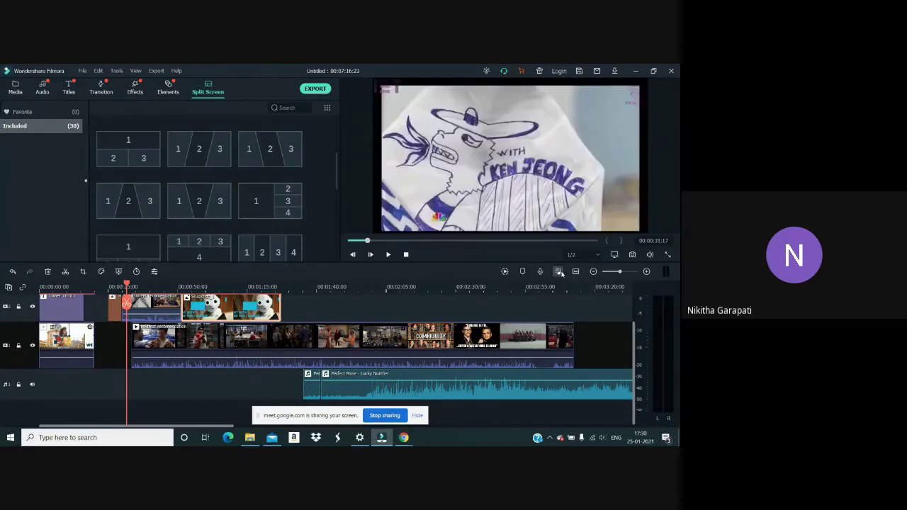
Move the Lucky Number music clip to the timeline start and shift the main video clips earlier to play over it
{"action": "left_click", "coordinate": [559, 271]}
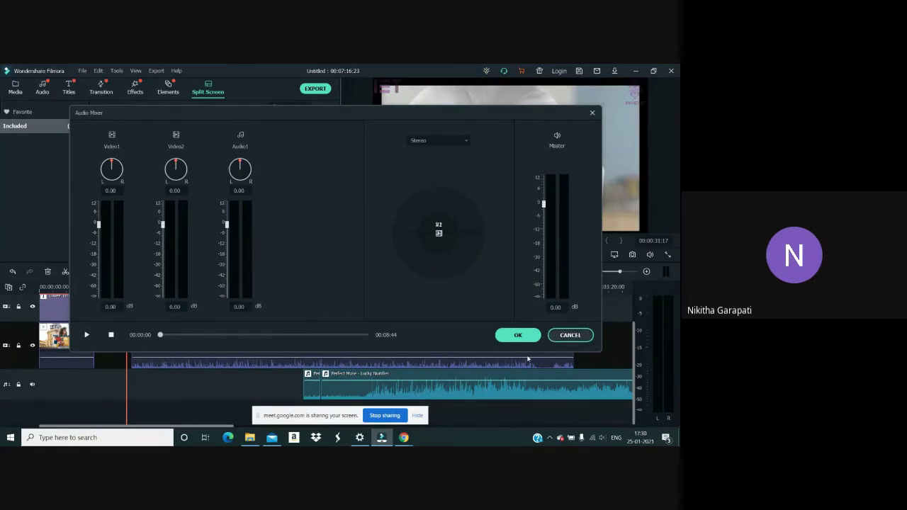
{"action": "left_click", "coordinate": [570, 335]}
{"action": "left_click_drag", "start_coordinate": [488, 390], "coordinate": [213, 376]}
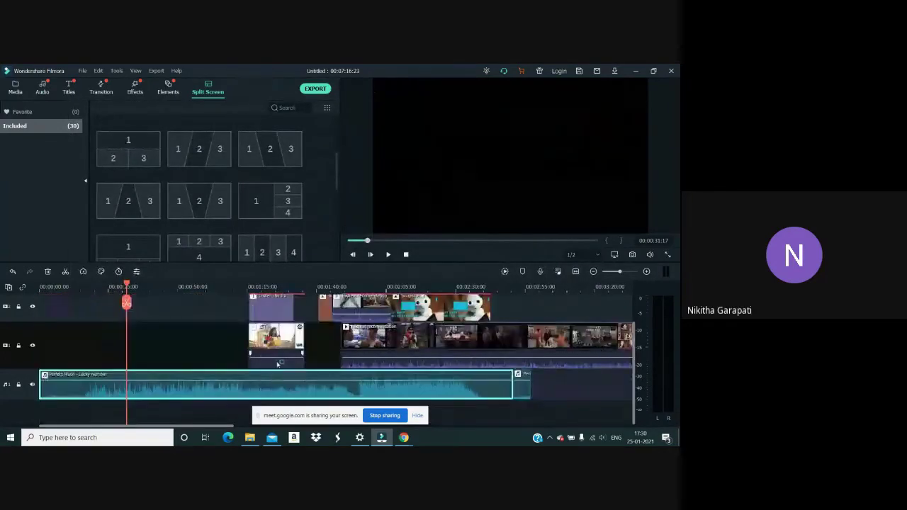
{"action": "left_click_drag", "start_coordinate": [287, 344], "coordinate": [77, 337]}
{"action": "left_click_drag", "start_coordinate": [421, 346], "coordinate": [184, 340]}
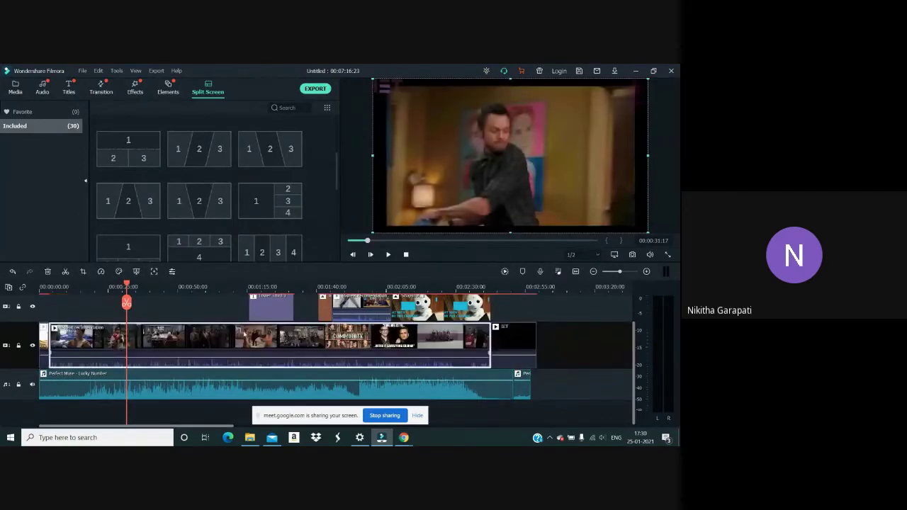
Play the project in the audio mixer to examine each track's and the master level, lowering the system volume meanwhile
{"action": "left_click", "coordinate": [559, 272]}
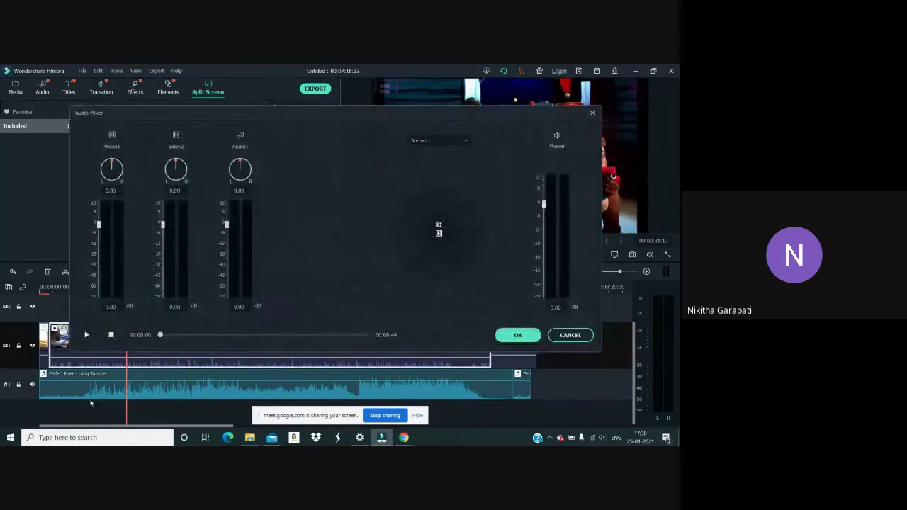
{"action": "left_click", "coordinate": [86, 335]}
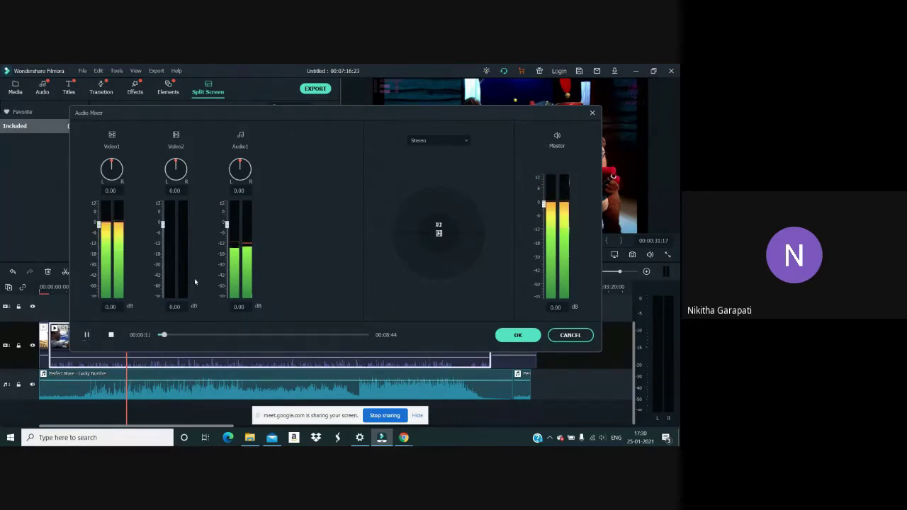
{"action": "left_click", "coordinate": [86, 336]}
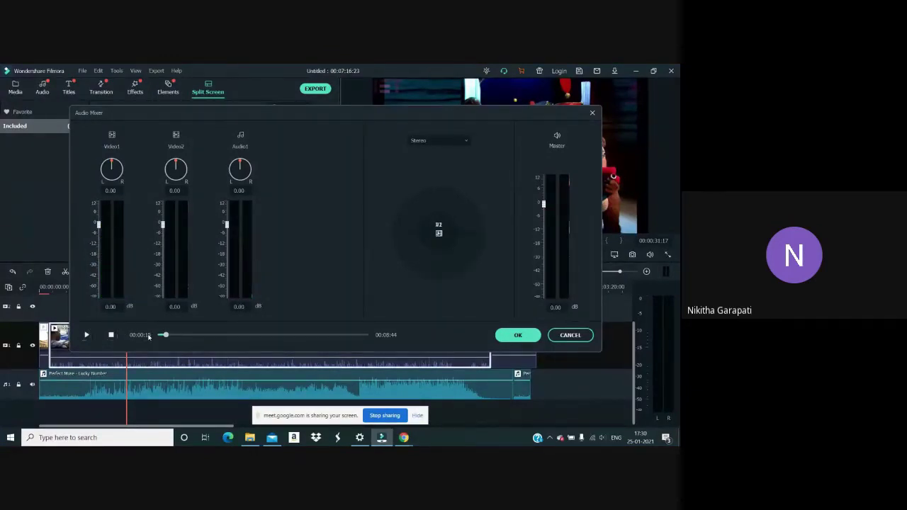
{"action": "key", "text": "XF86AudioLowerVolume"}
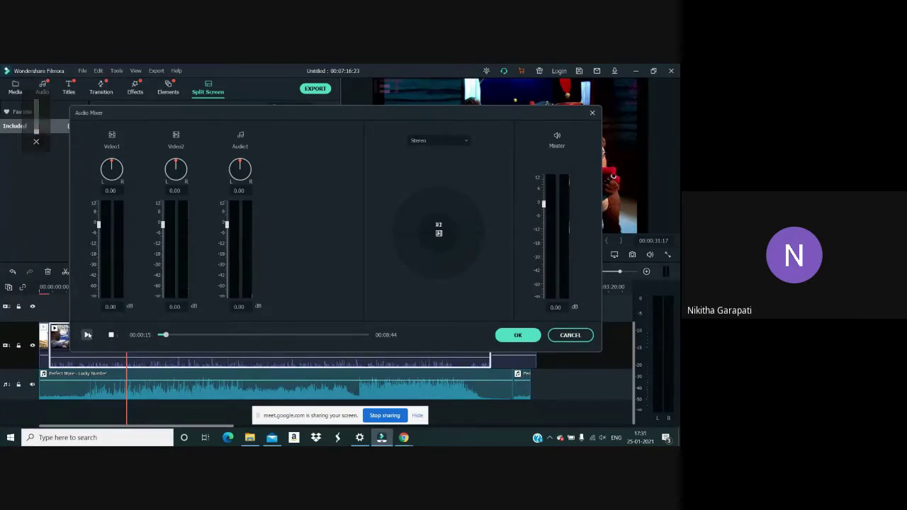
{"action": "key", "text": "space"}
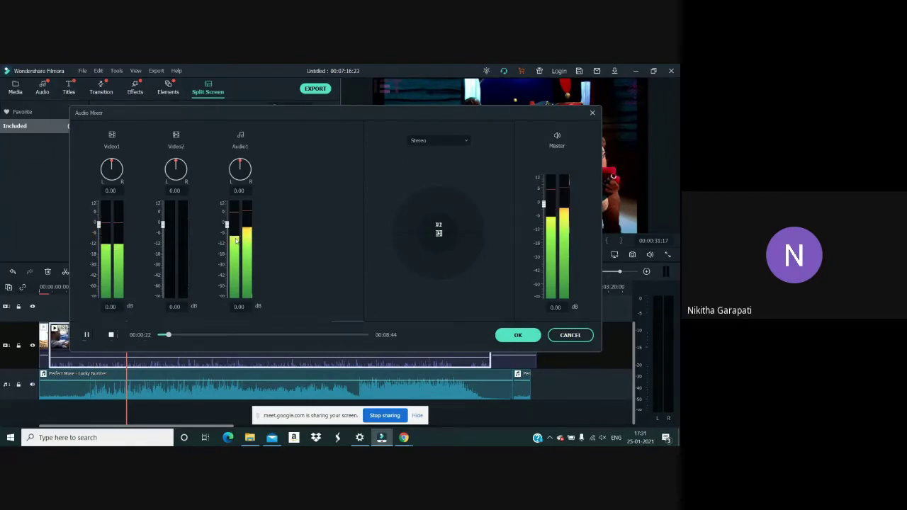
{"action": "left_click", "coordinate": [87, 336]}
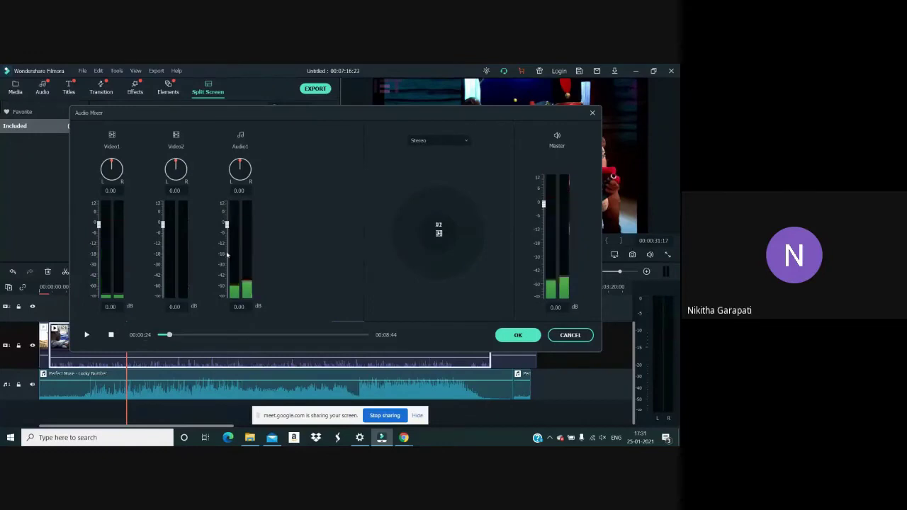
{"action": "left_click", "coordinate": [86, 335]}
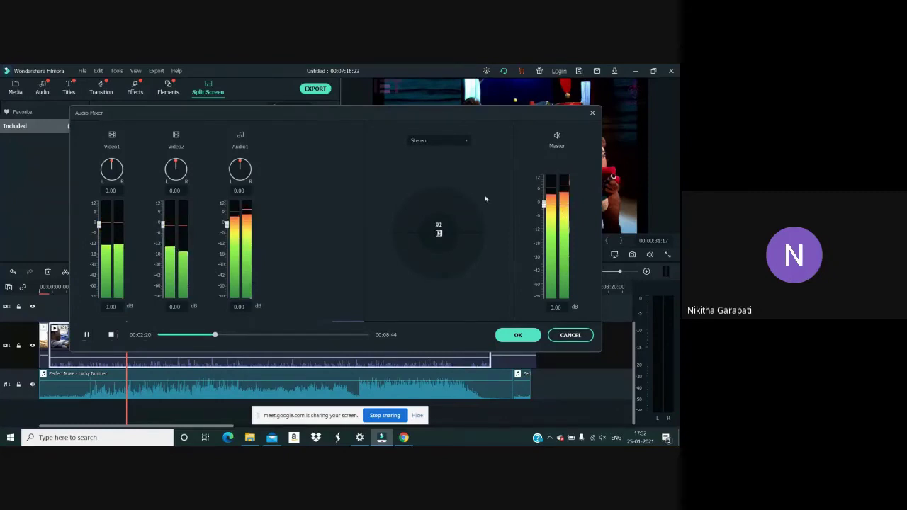
{"action": "left_click", "coordinate": [518, 335]}
Move the lower third title to the playhead and place the overlay video, brown image and snapshot clips earlier on the second video track
{"action": "left_click_drag", "start_coordinate": [262, 311], "coordinate": [141, 321]}
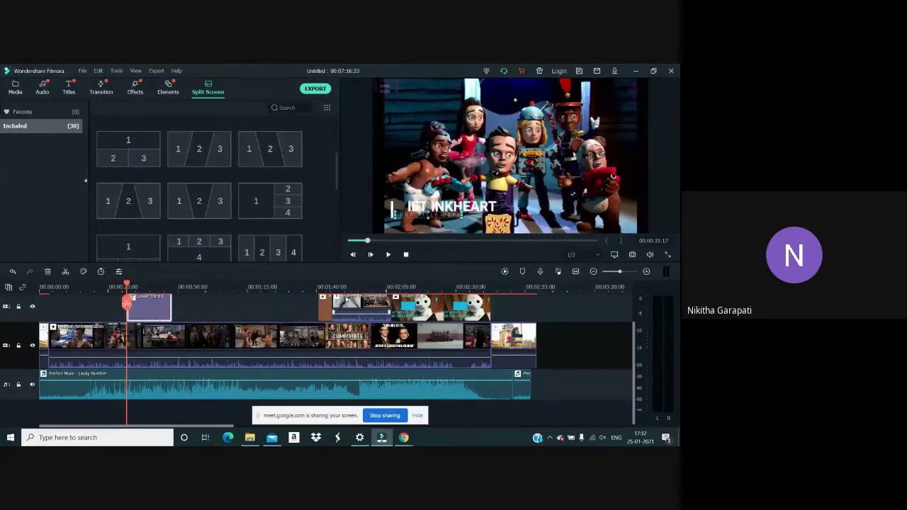
{"action": "left_click_drag", "start_coordinate": [352, 306], "coordinate": [204, 308]}
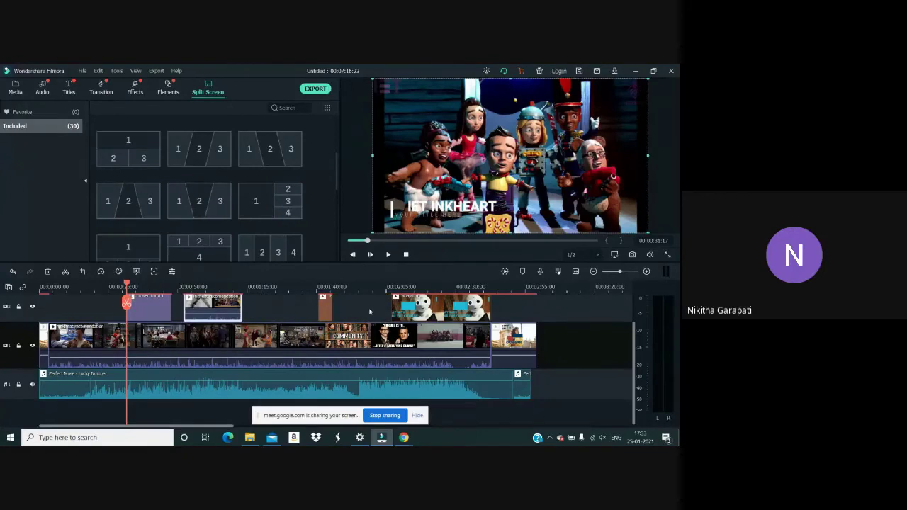
{"action": "left_click_drag", "start_coordinate": [326, 306], "coordinate": [246, 320]}
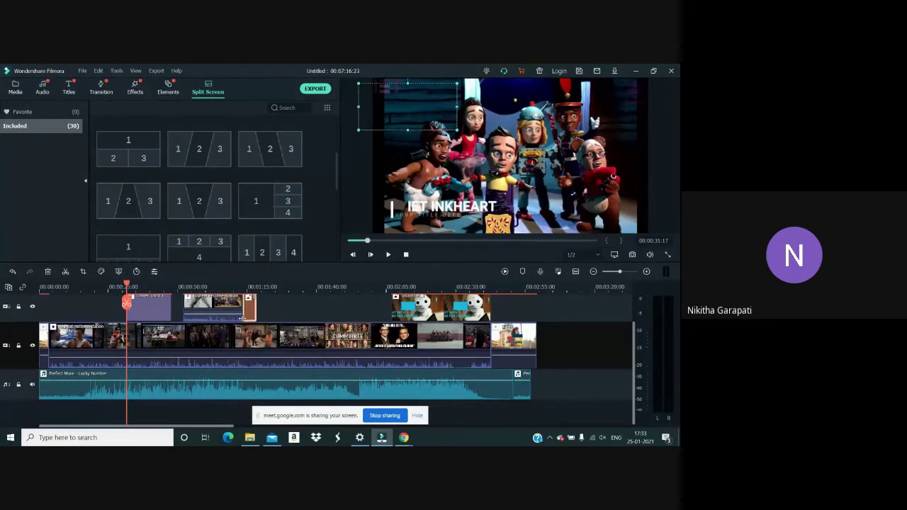
{"action": "left_click_drag", "start_coordinate": [423, 310], "coordinate": [286, 322]}
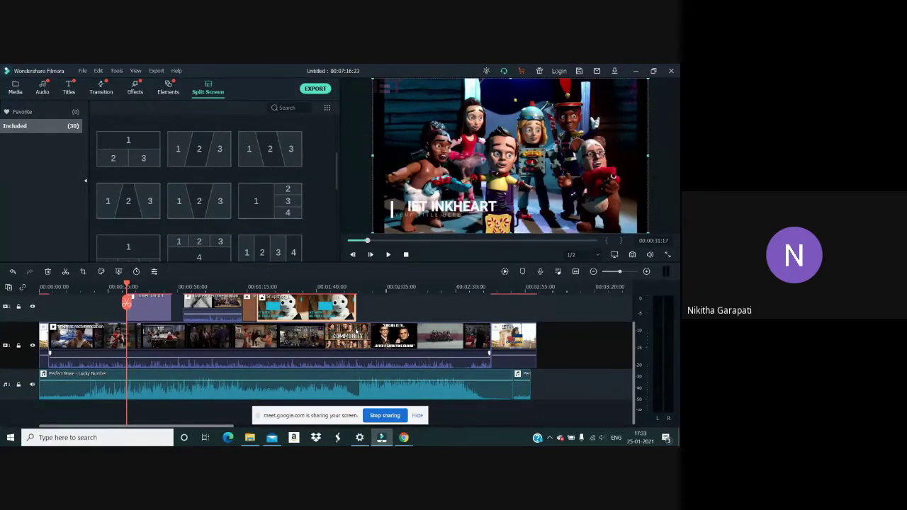
{"action": "scroll", "coordinate": [356, 331], "scroll_direction": "up", "scroll_amount": 1}
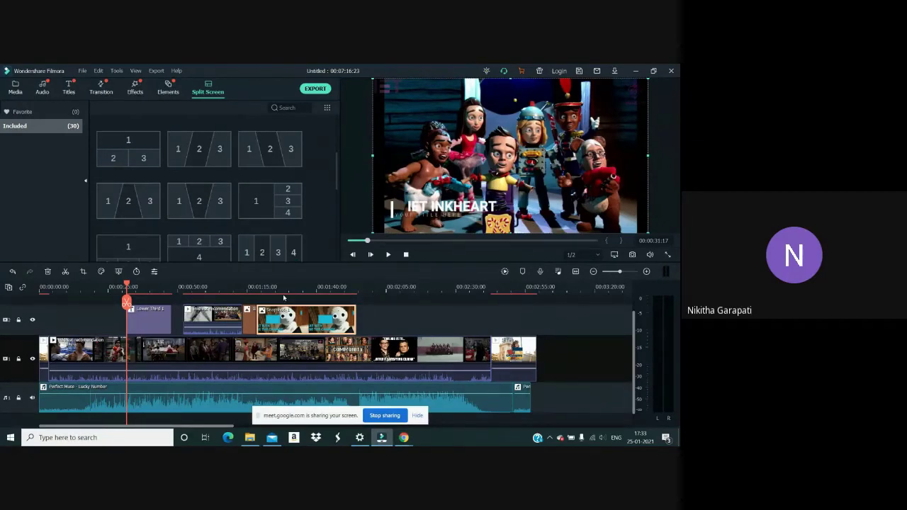
Switch to the Google Meet window in Chrome and stop sharing the screen
{"action": "mouse_move", "coordinate": [403, 438]}
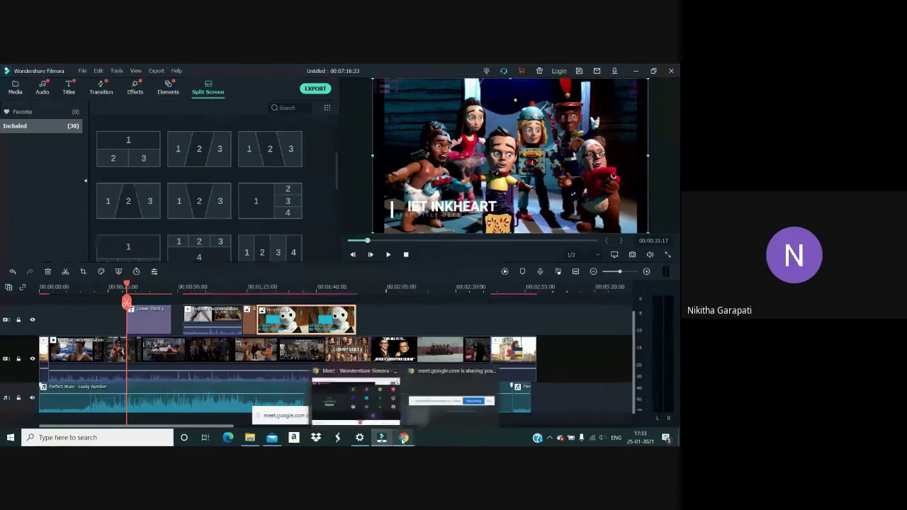
{"action": "left_click", "coordinate": [437, 411]}
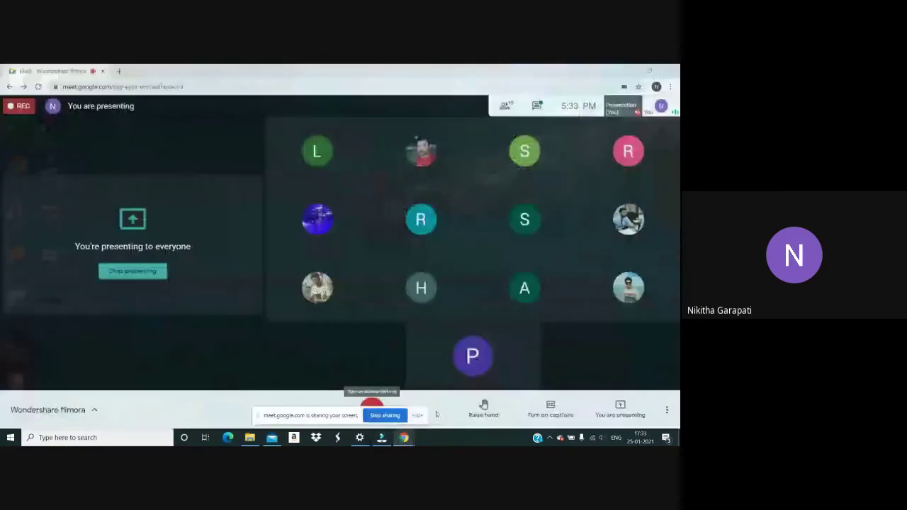
{"action": "left_click", "coordinate": [416, 424]}
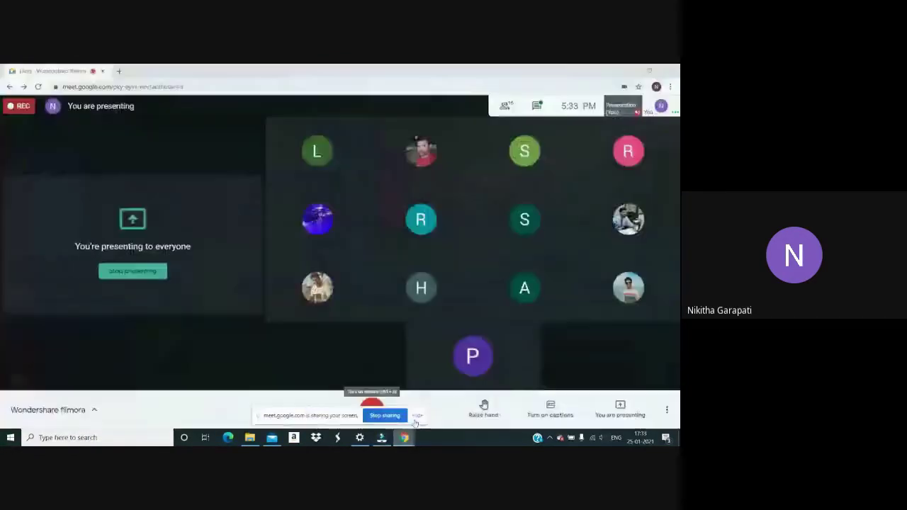
{"action": "left_click", "coordinate": [391, 416]}
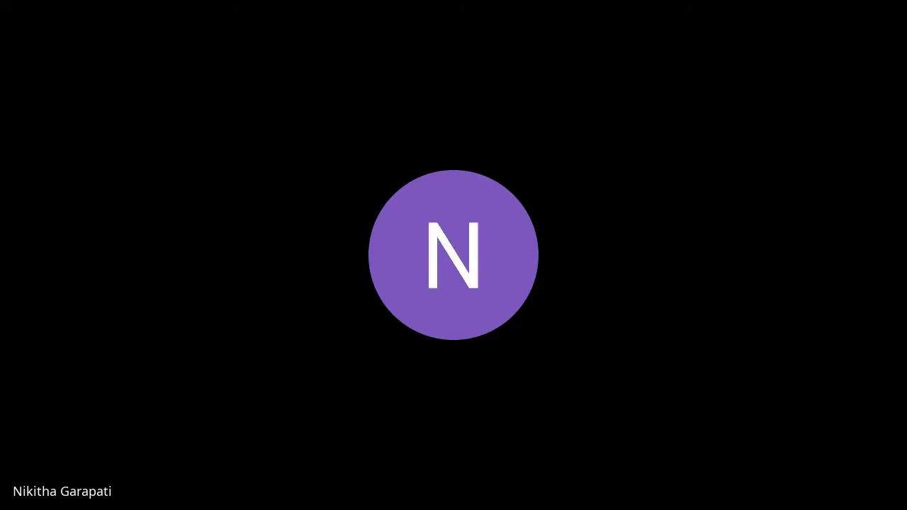